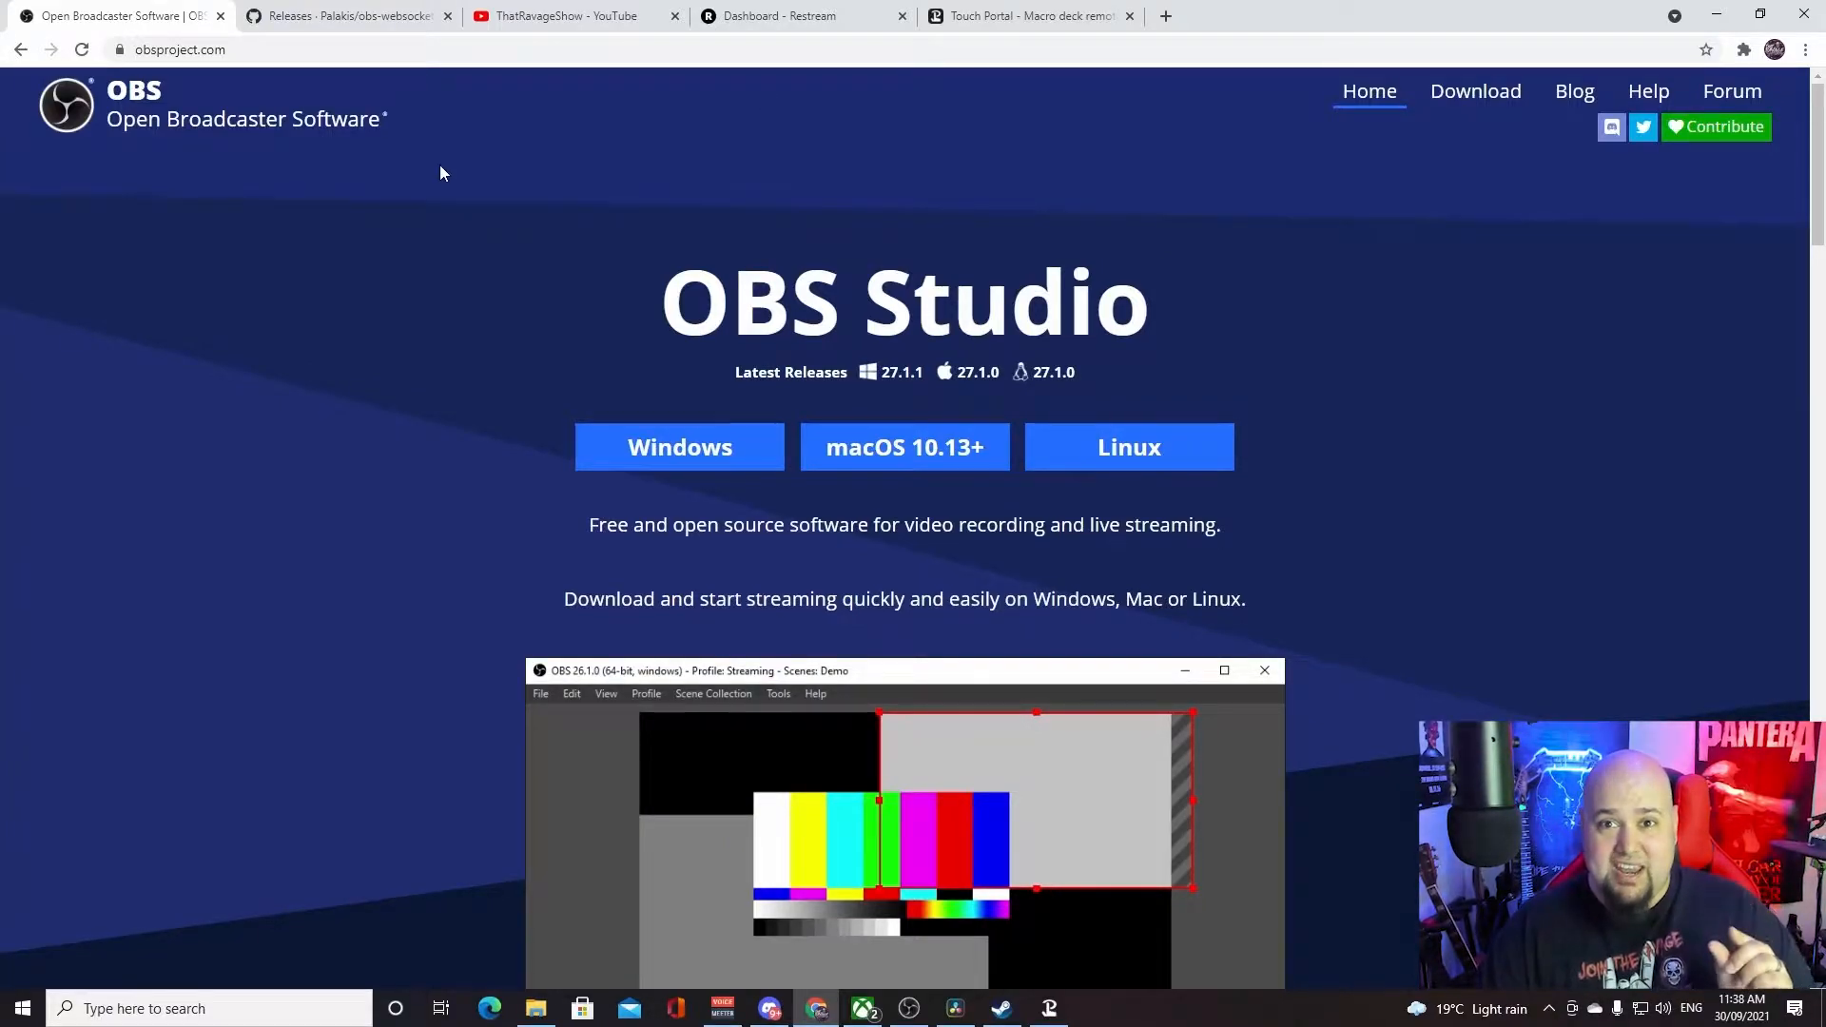
Open the obs-websocket 4.9.1 release page on GitHub and find its install instructions and downloadable assets
click(357, 16)
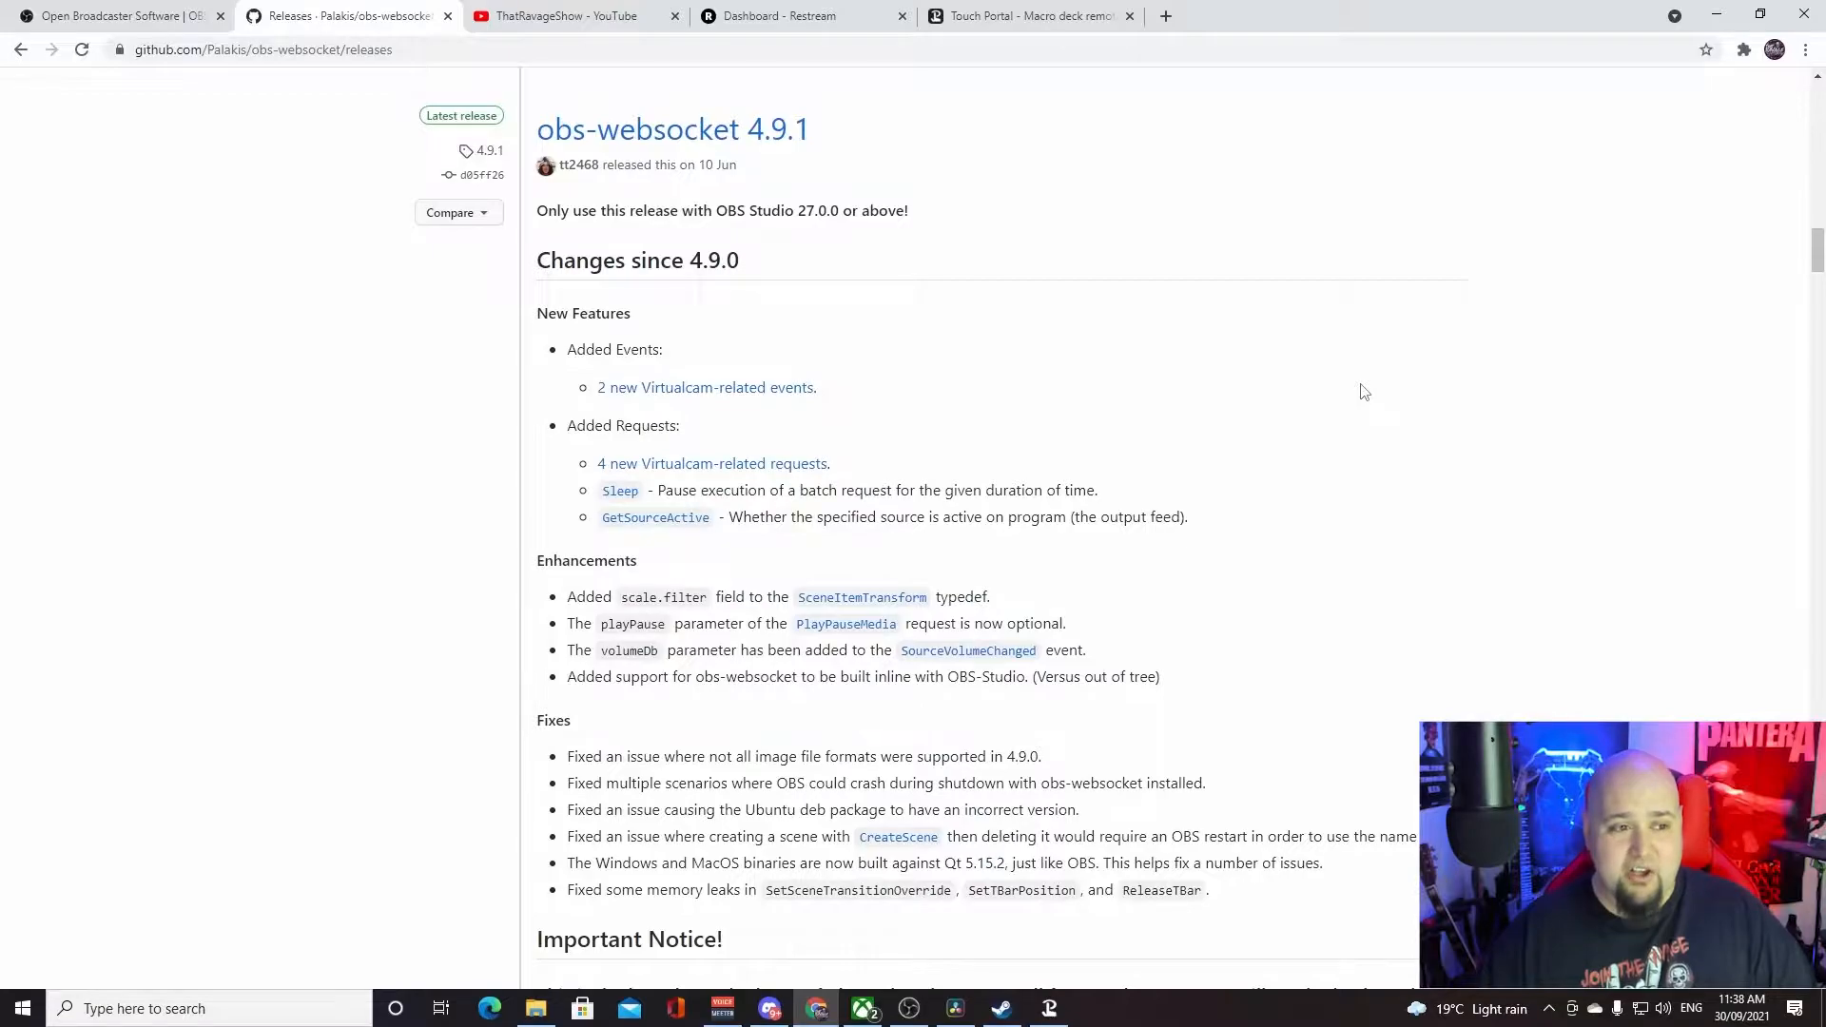
click(708, 142)
scroll(953, 518, down, 10)
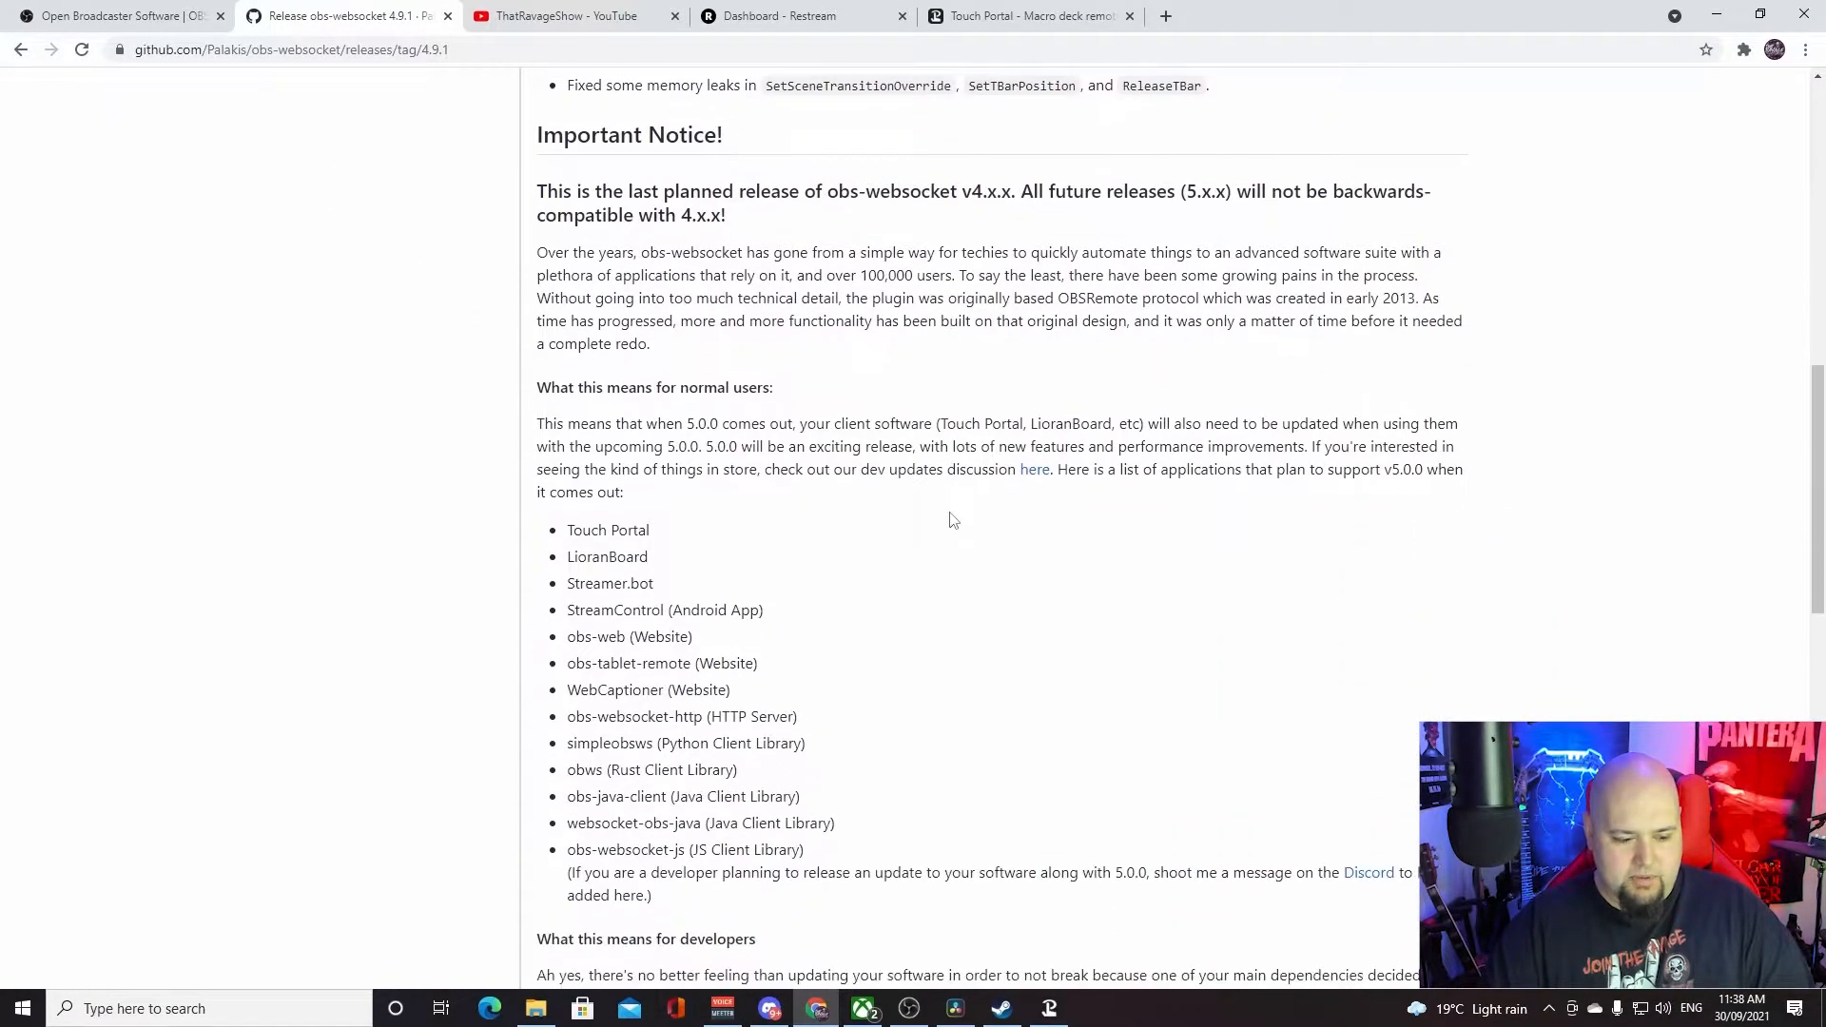
scroll(954, 519, down, 10)
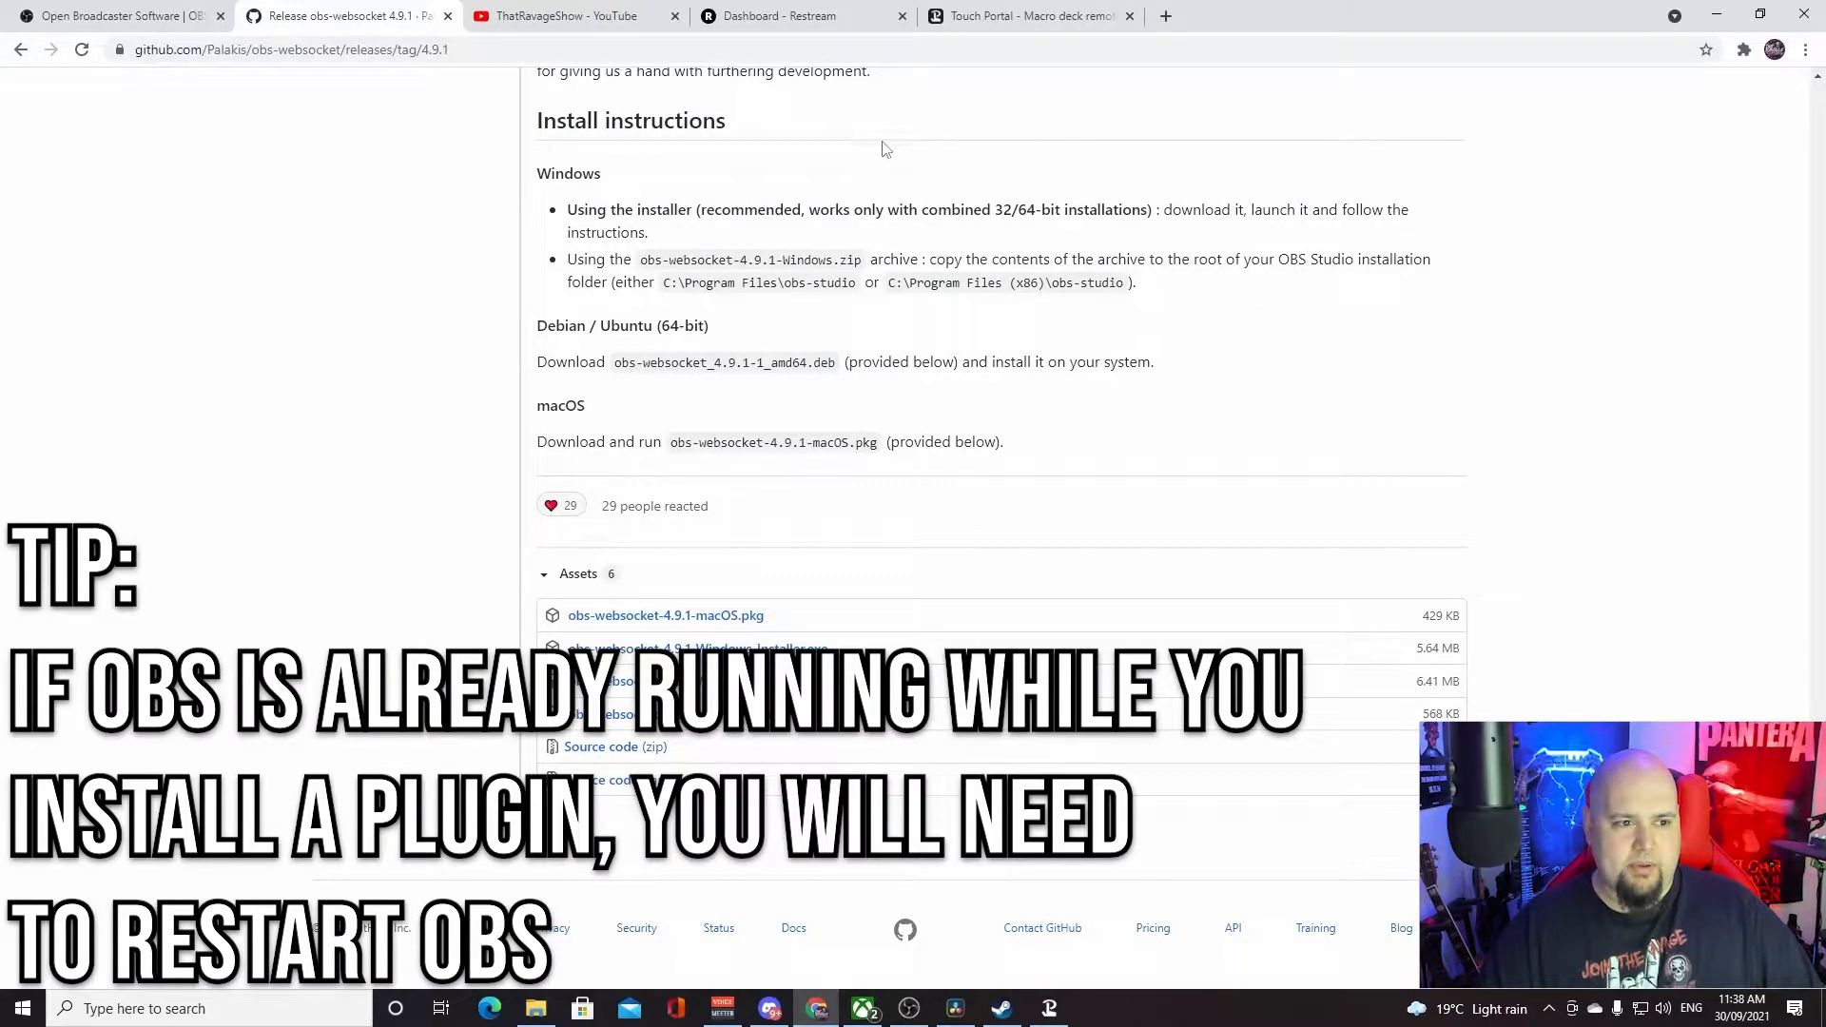
View the YouTube channel's videos page and the Restream destinations dashboard
click(549, 21)
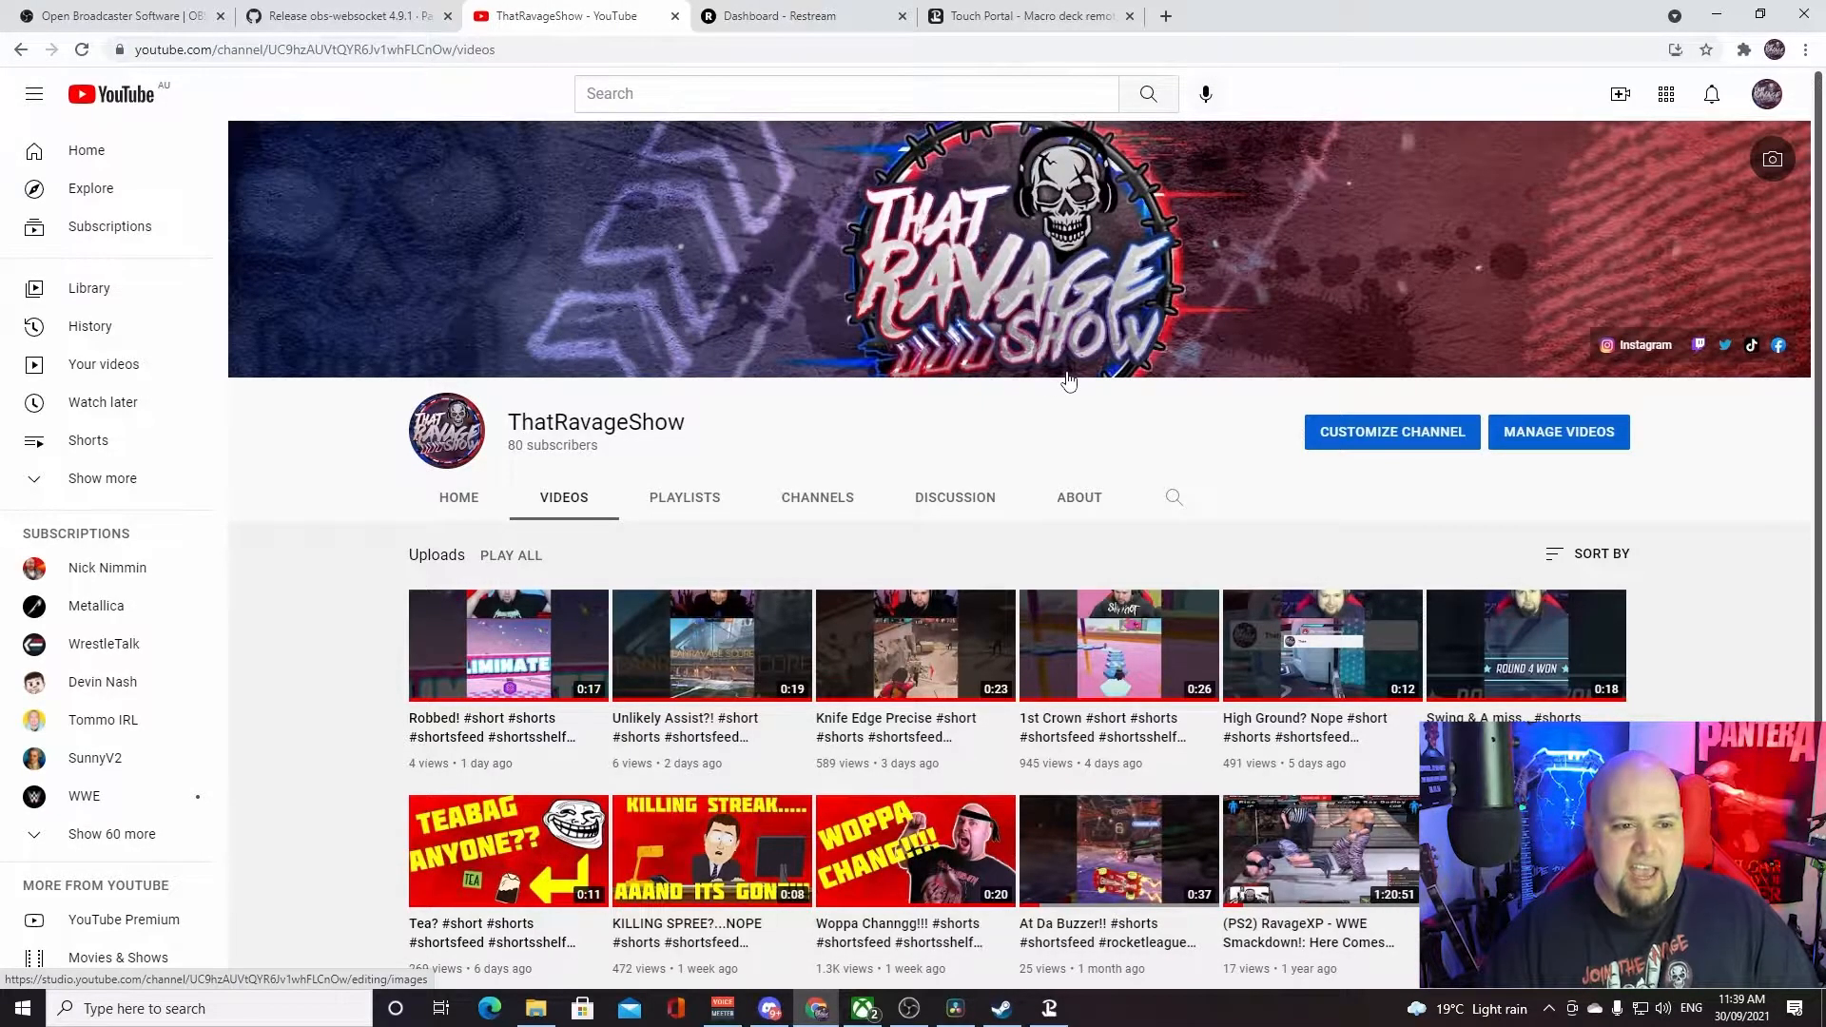
click(780, 15)
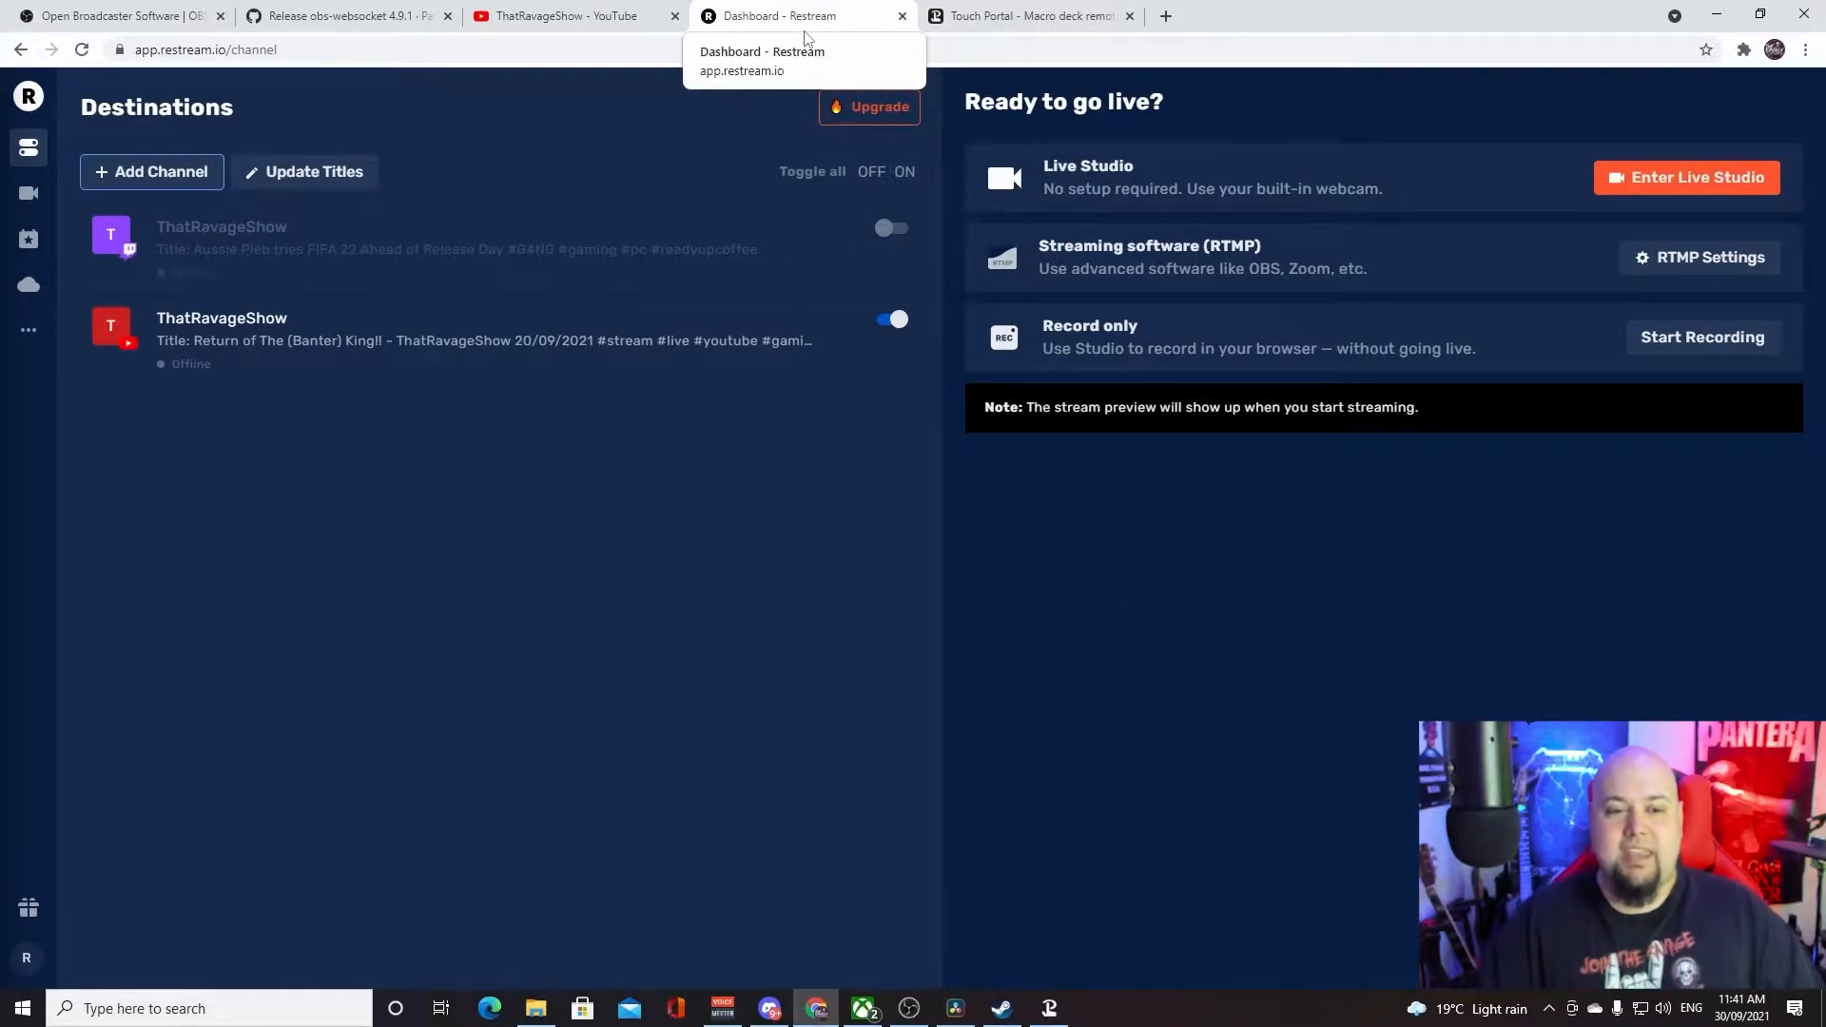
Examine the Touch Portal website's integrated services, supported plug-ins and getting-started instructions
click(1056, 29)
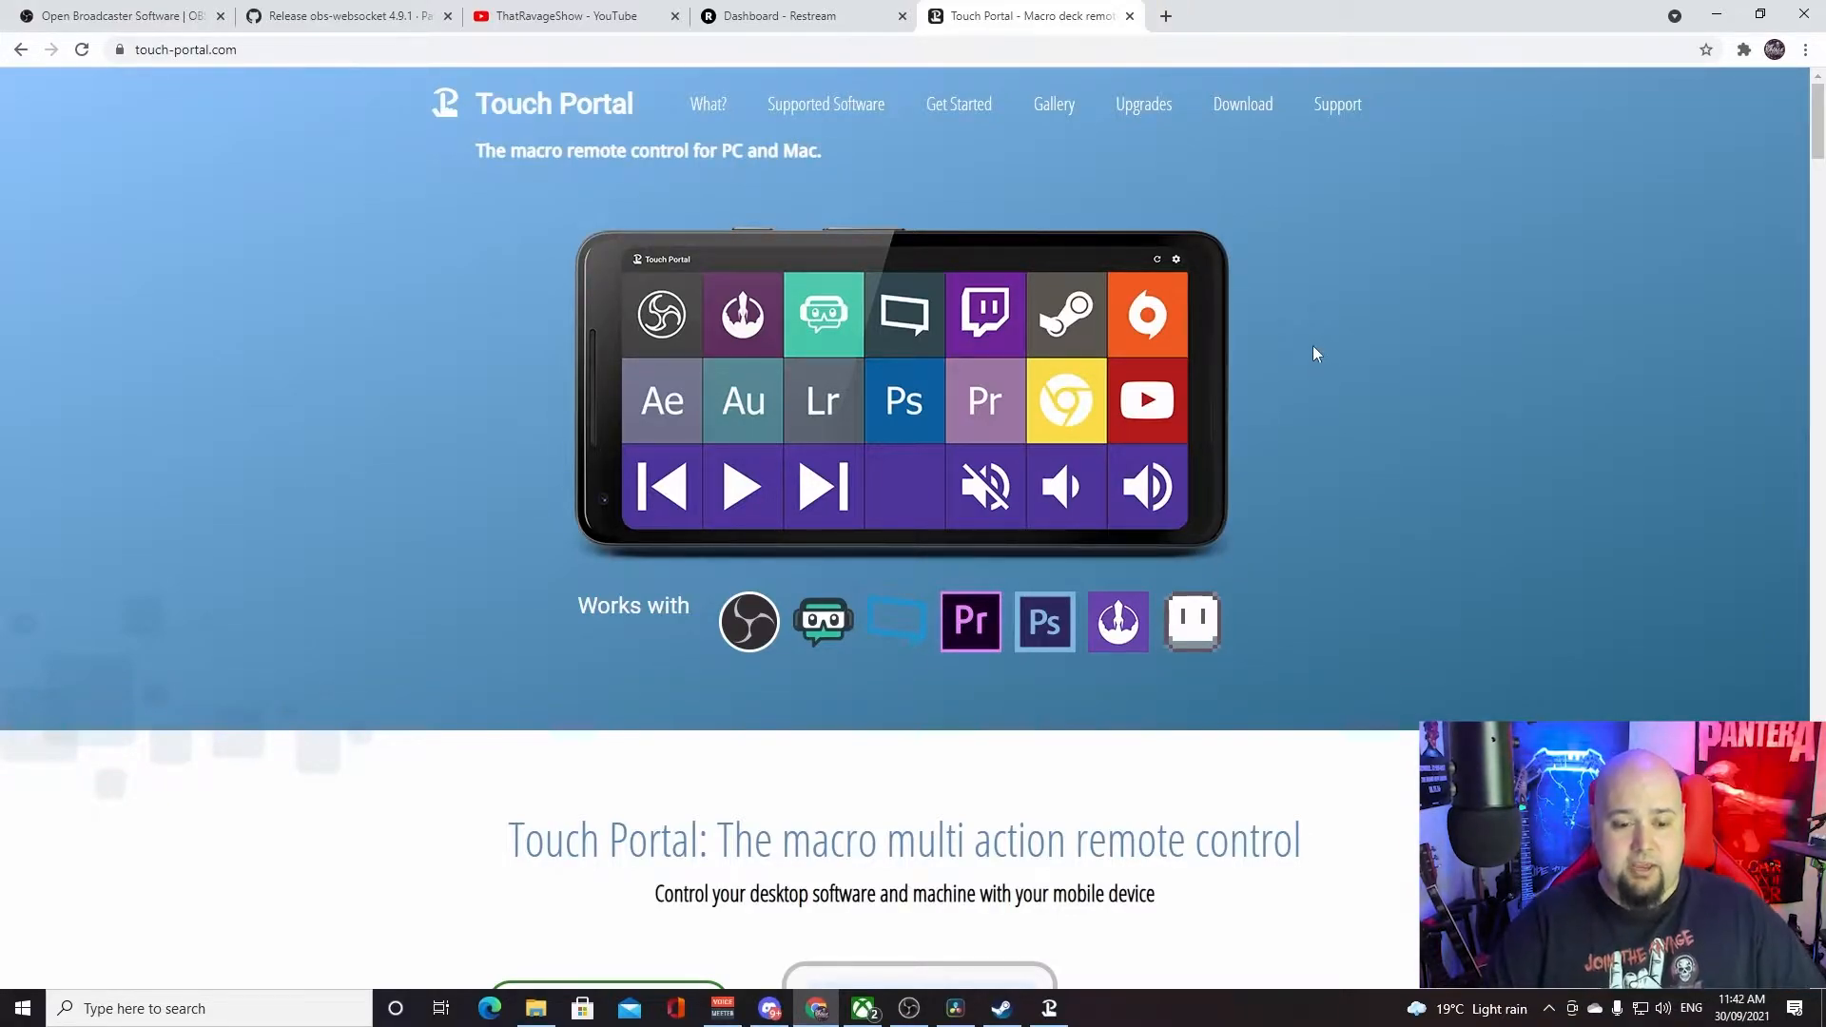
scroll(1313, 347, down, 15)
scroll(1059, 558, down, 1)
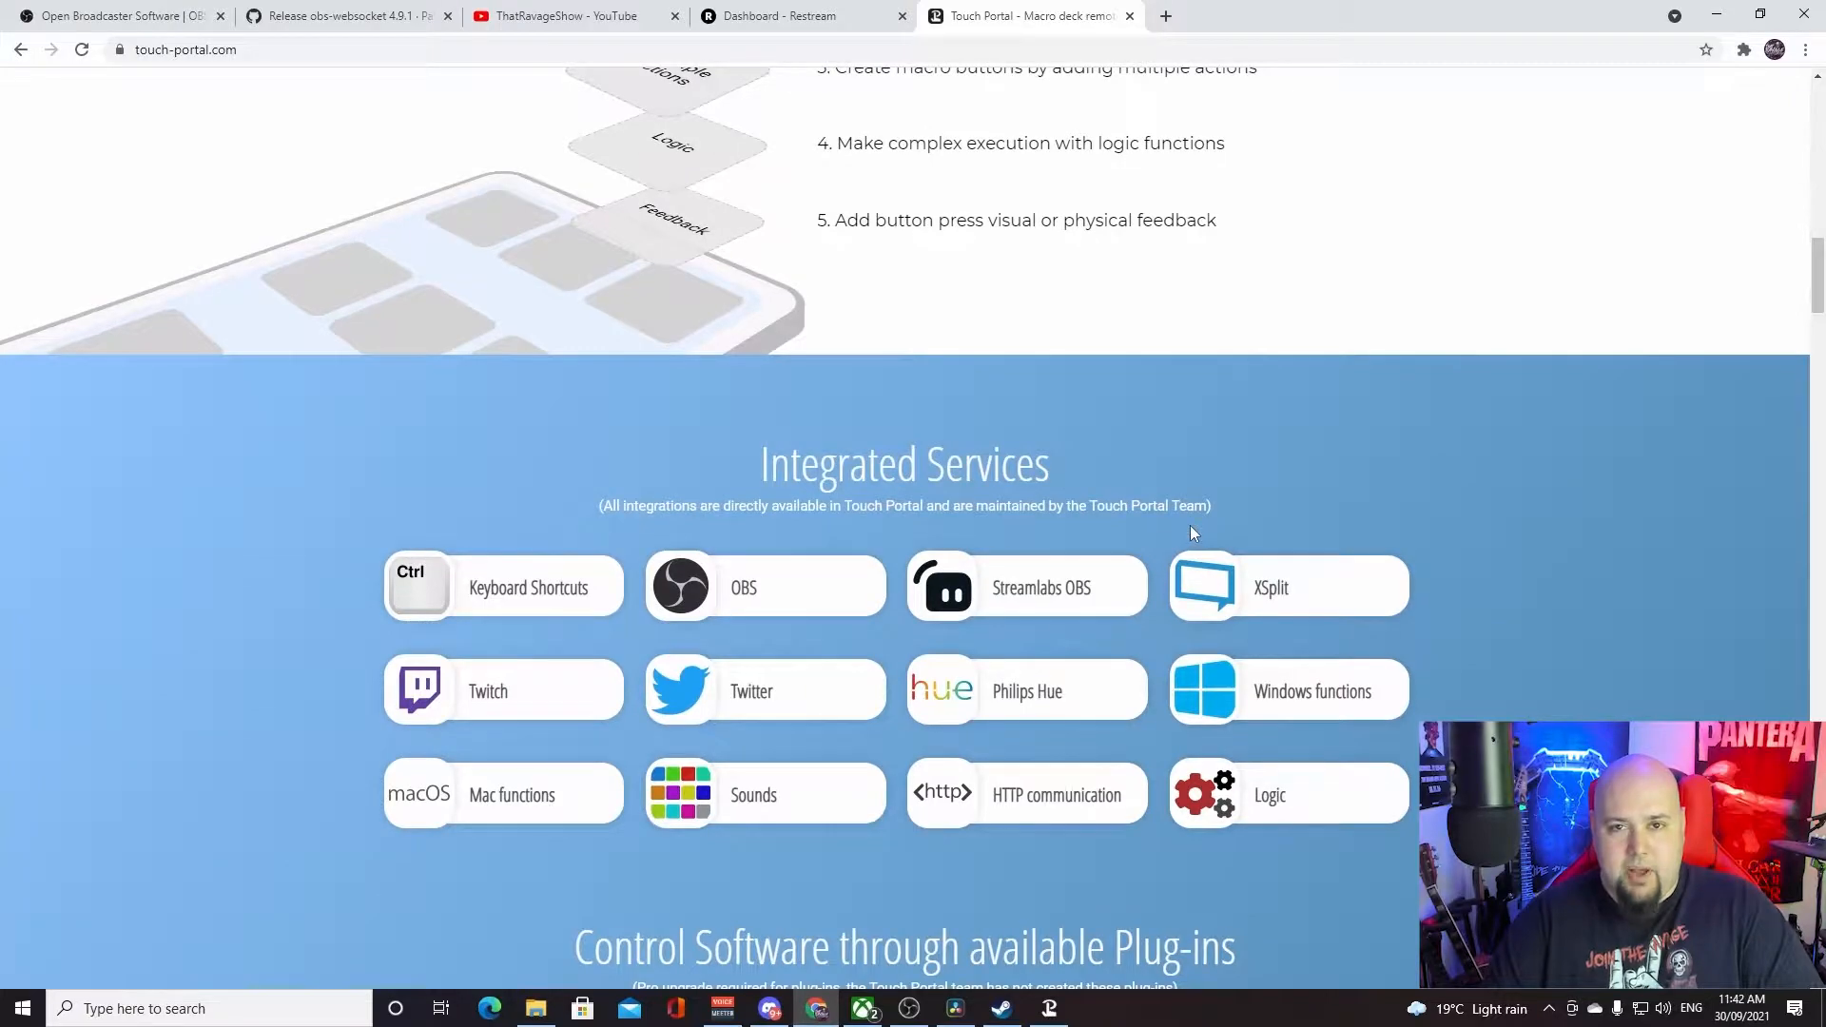
scroll(1533, 576, down, 1)
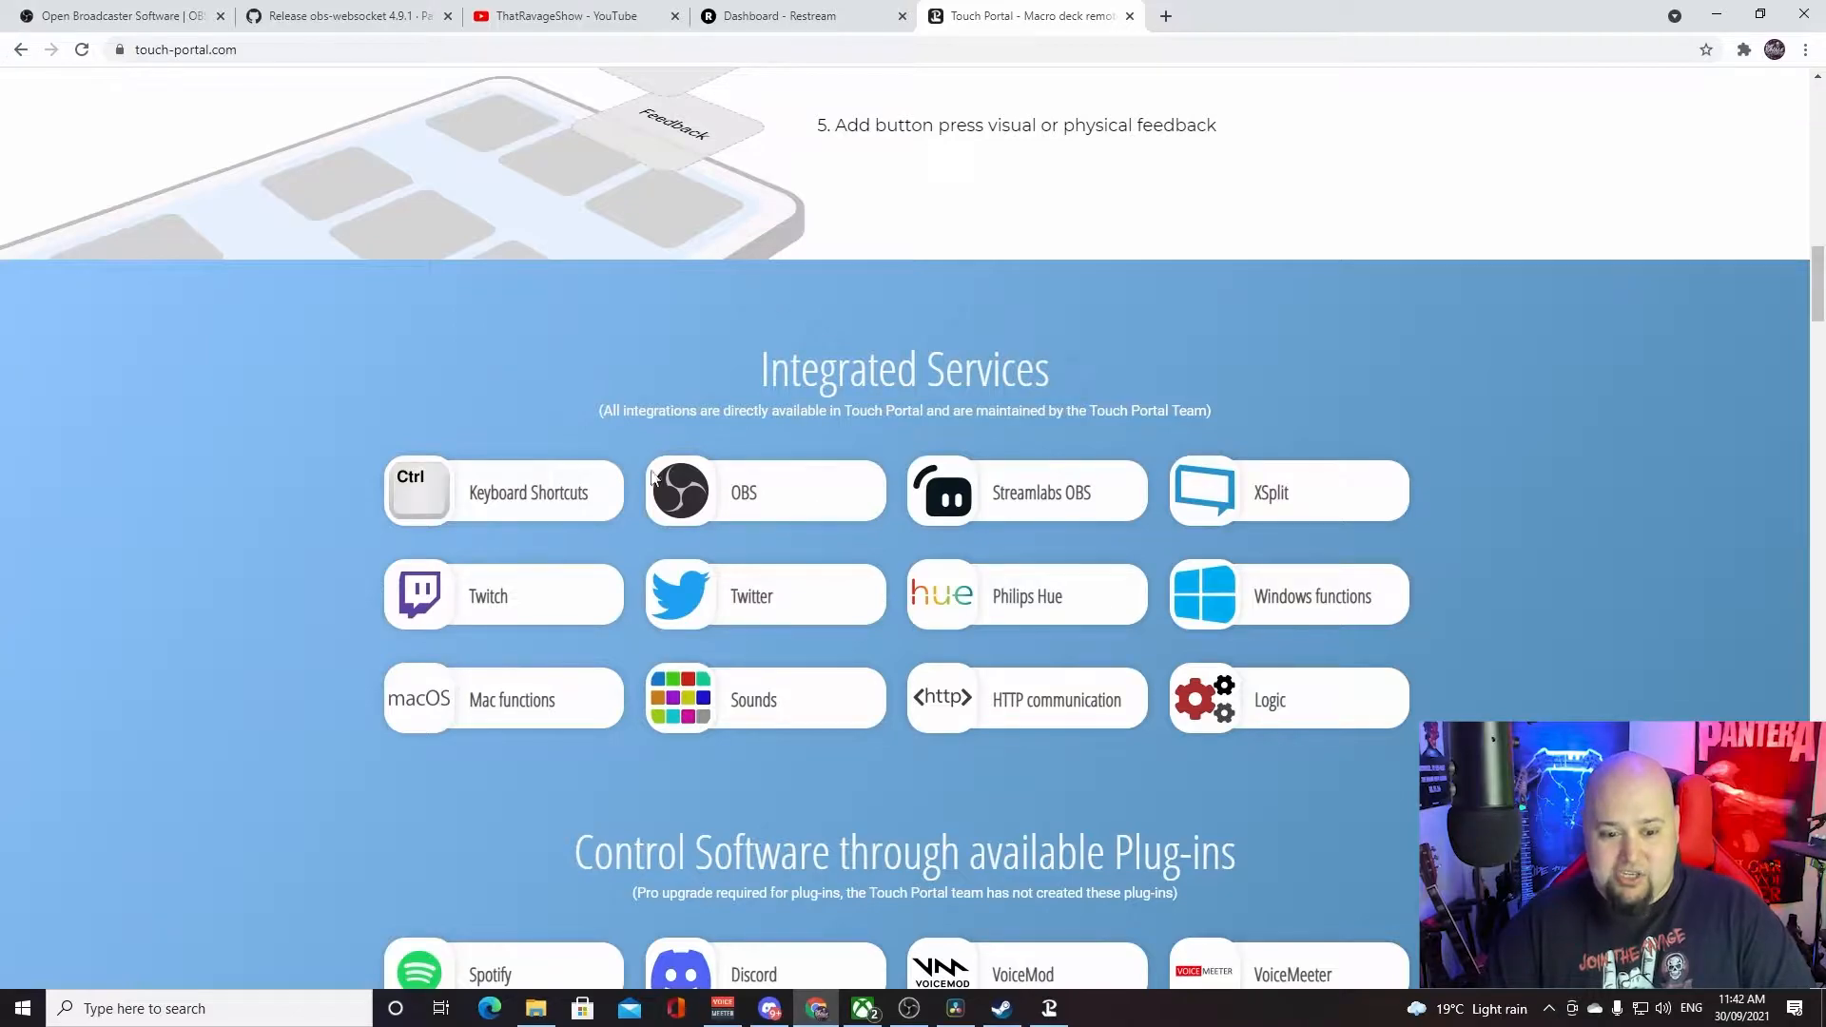
scroll(653, 233, down, 9)
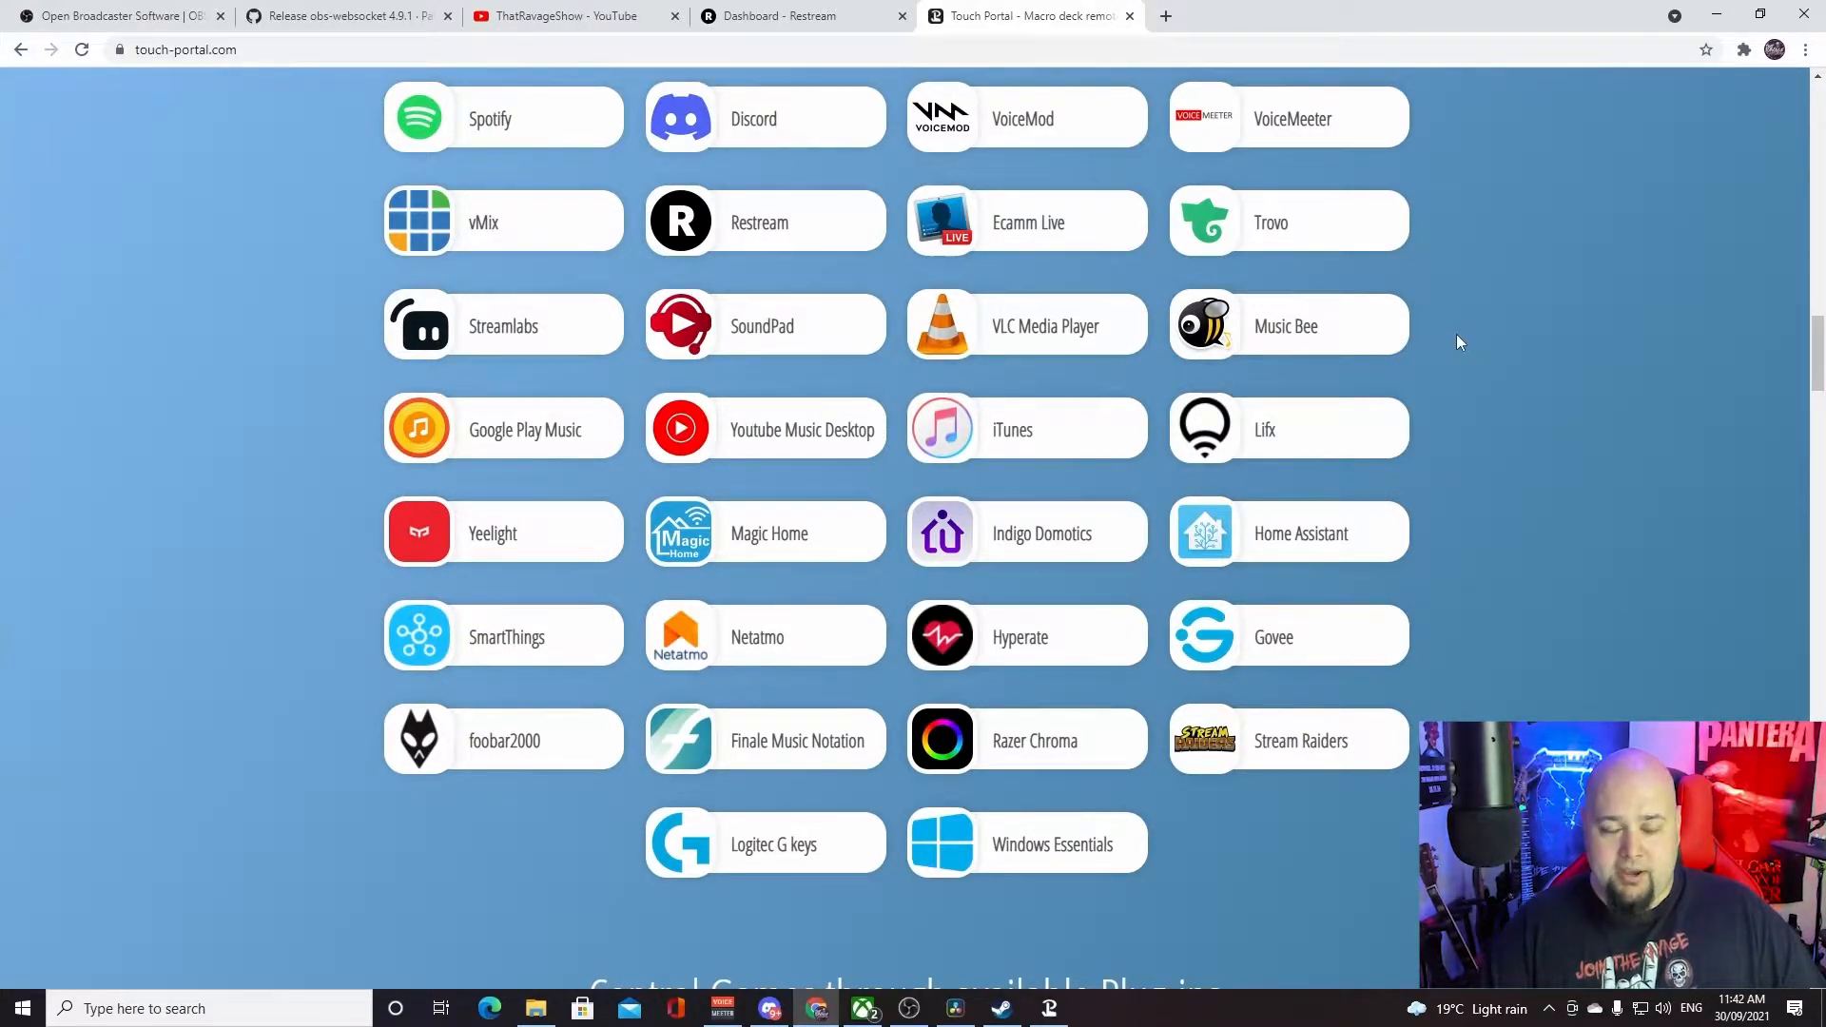
scroll(1458, 341, down, 15)
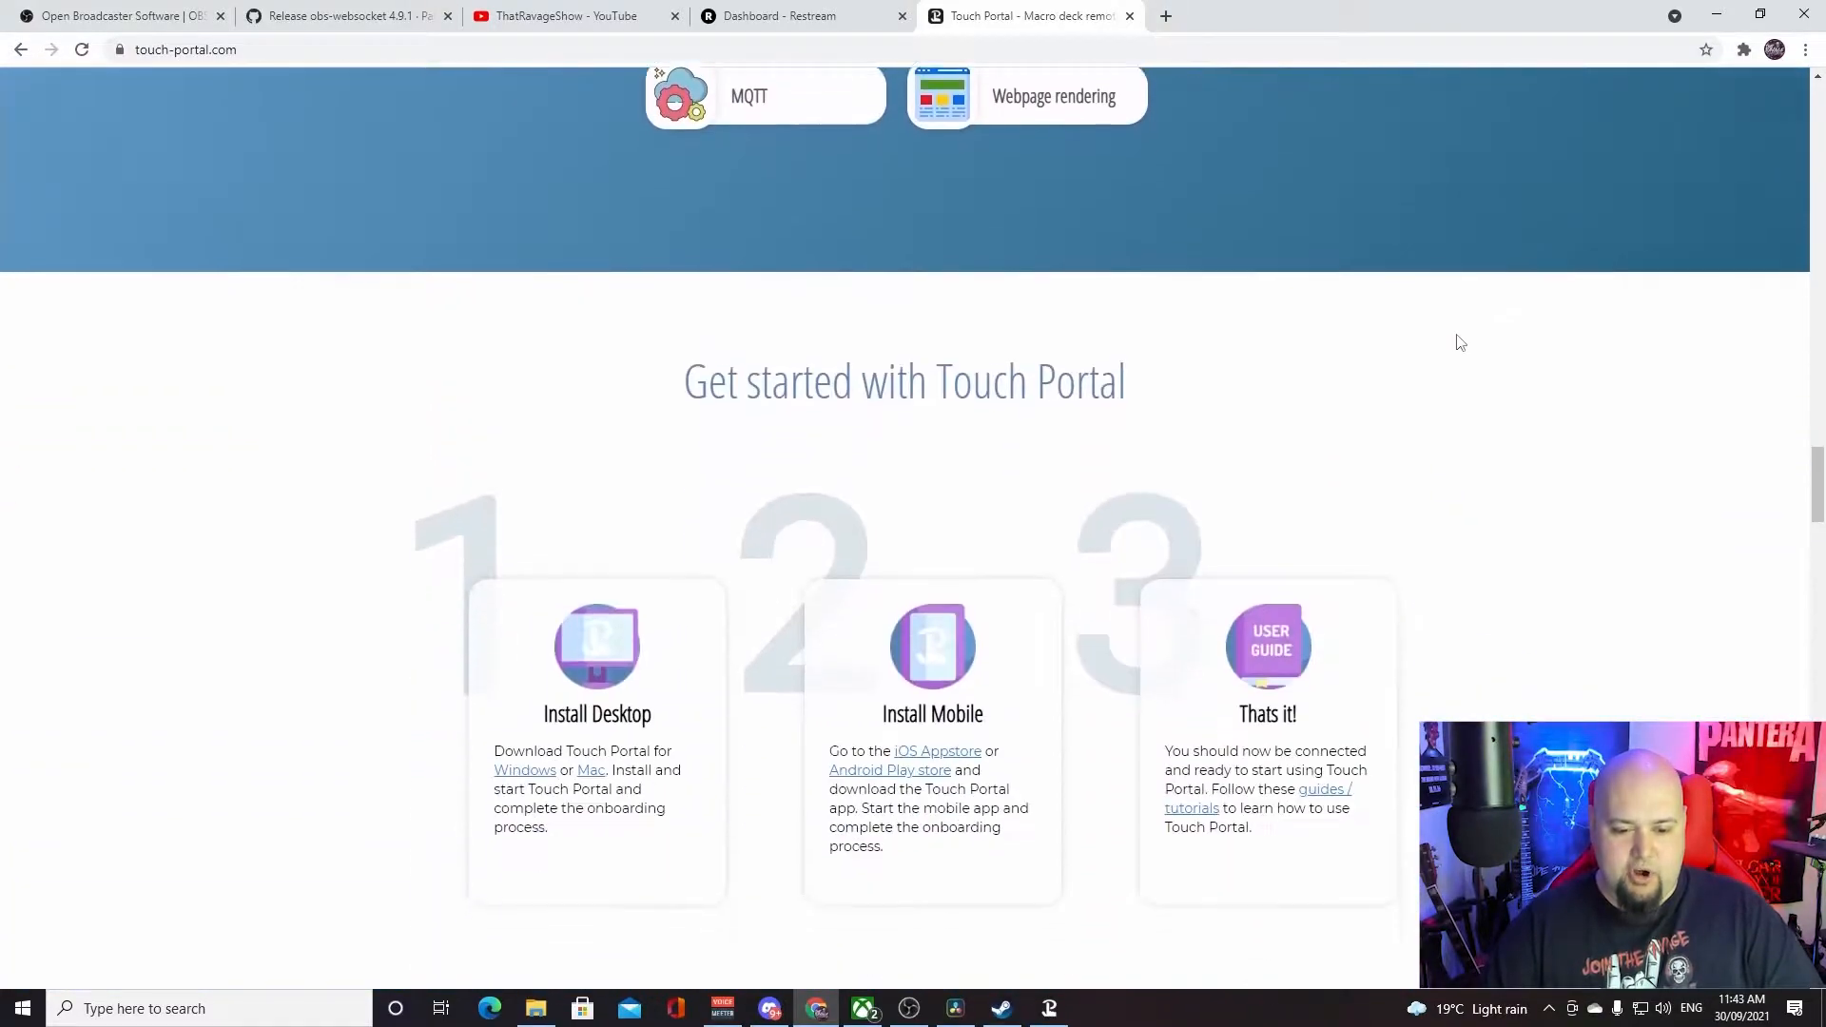
scroll(1460, 343, down, 20)
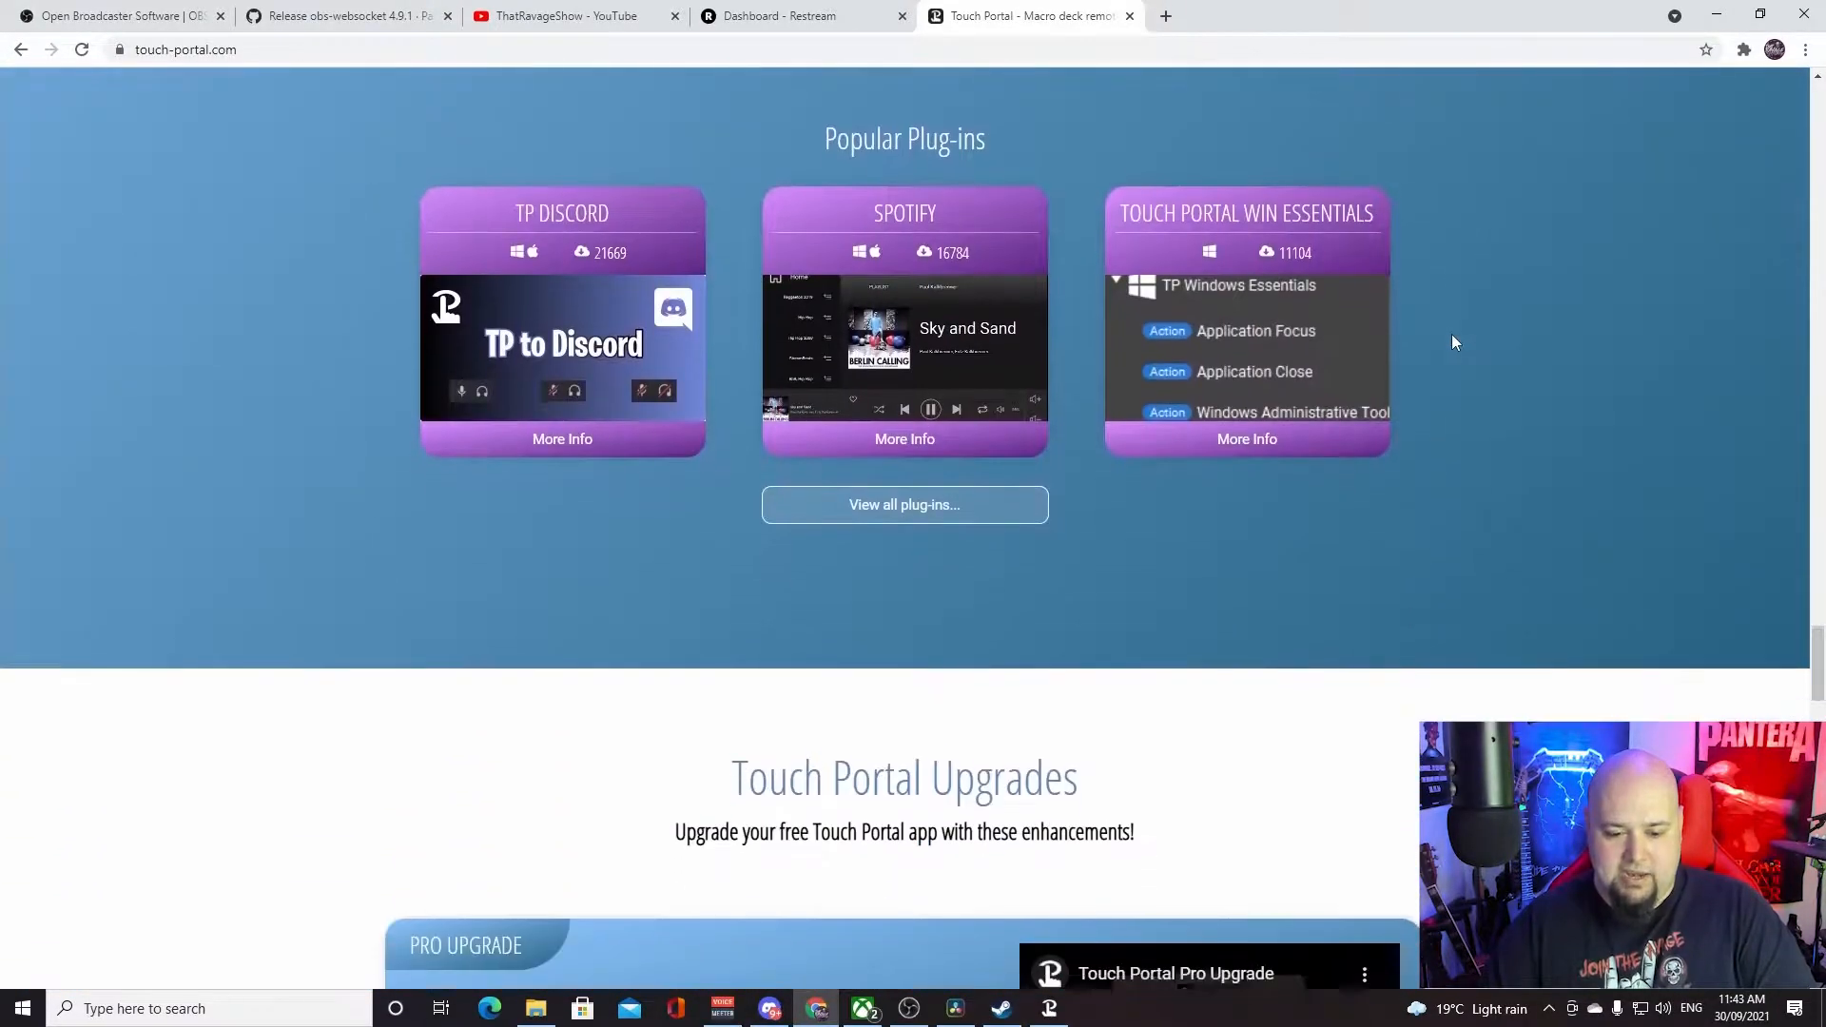
Find Restream in the full Touch Portal plug-in list, download the plug-in from its developer's website and close both pages
click(894, 504)
scroll(1407, 598, down, 15)
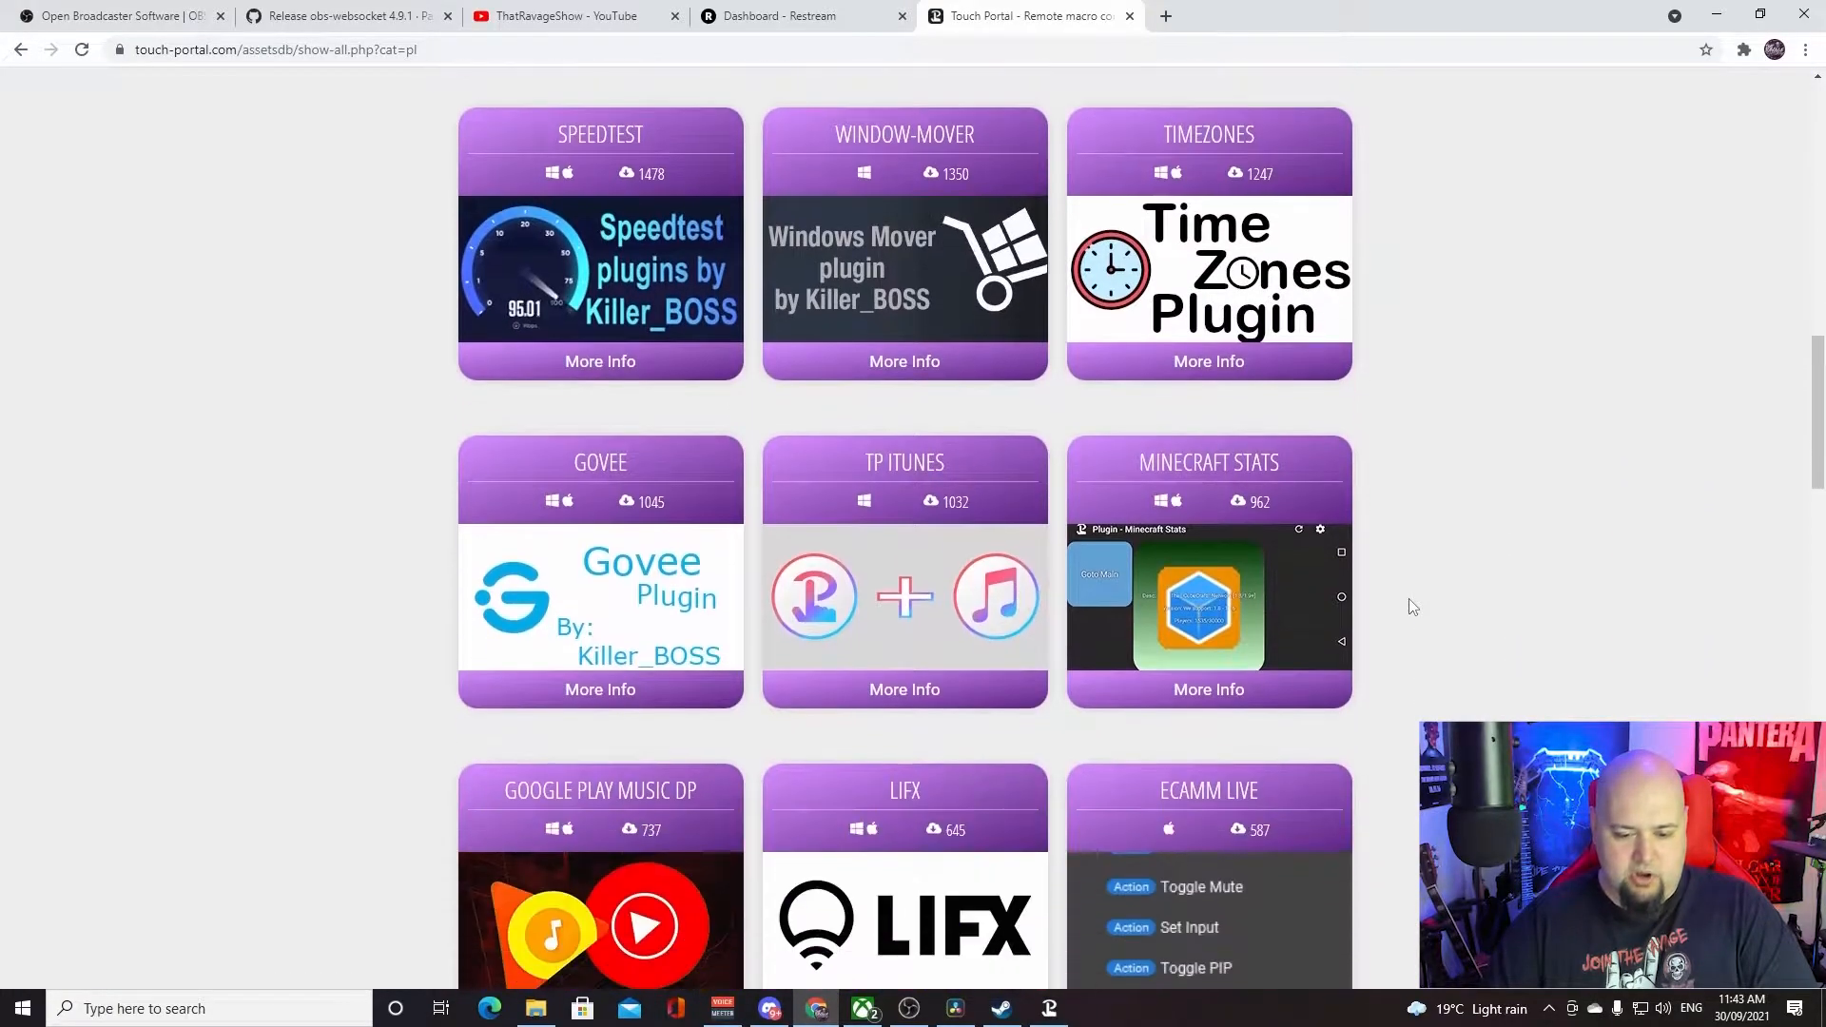
scroll(1408, 600, down, 12)
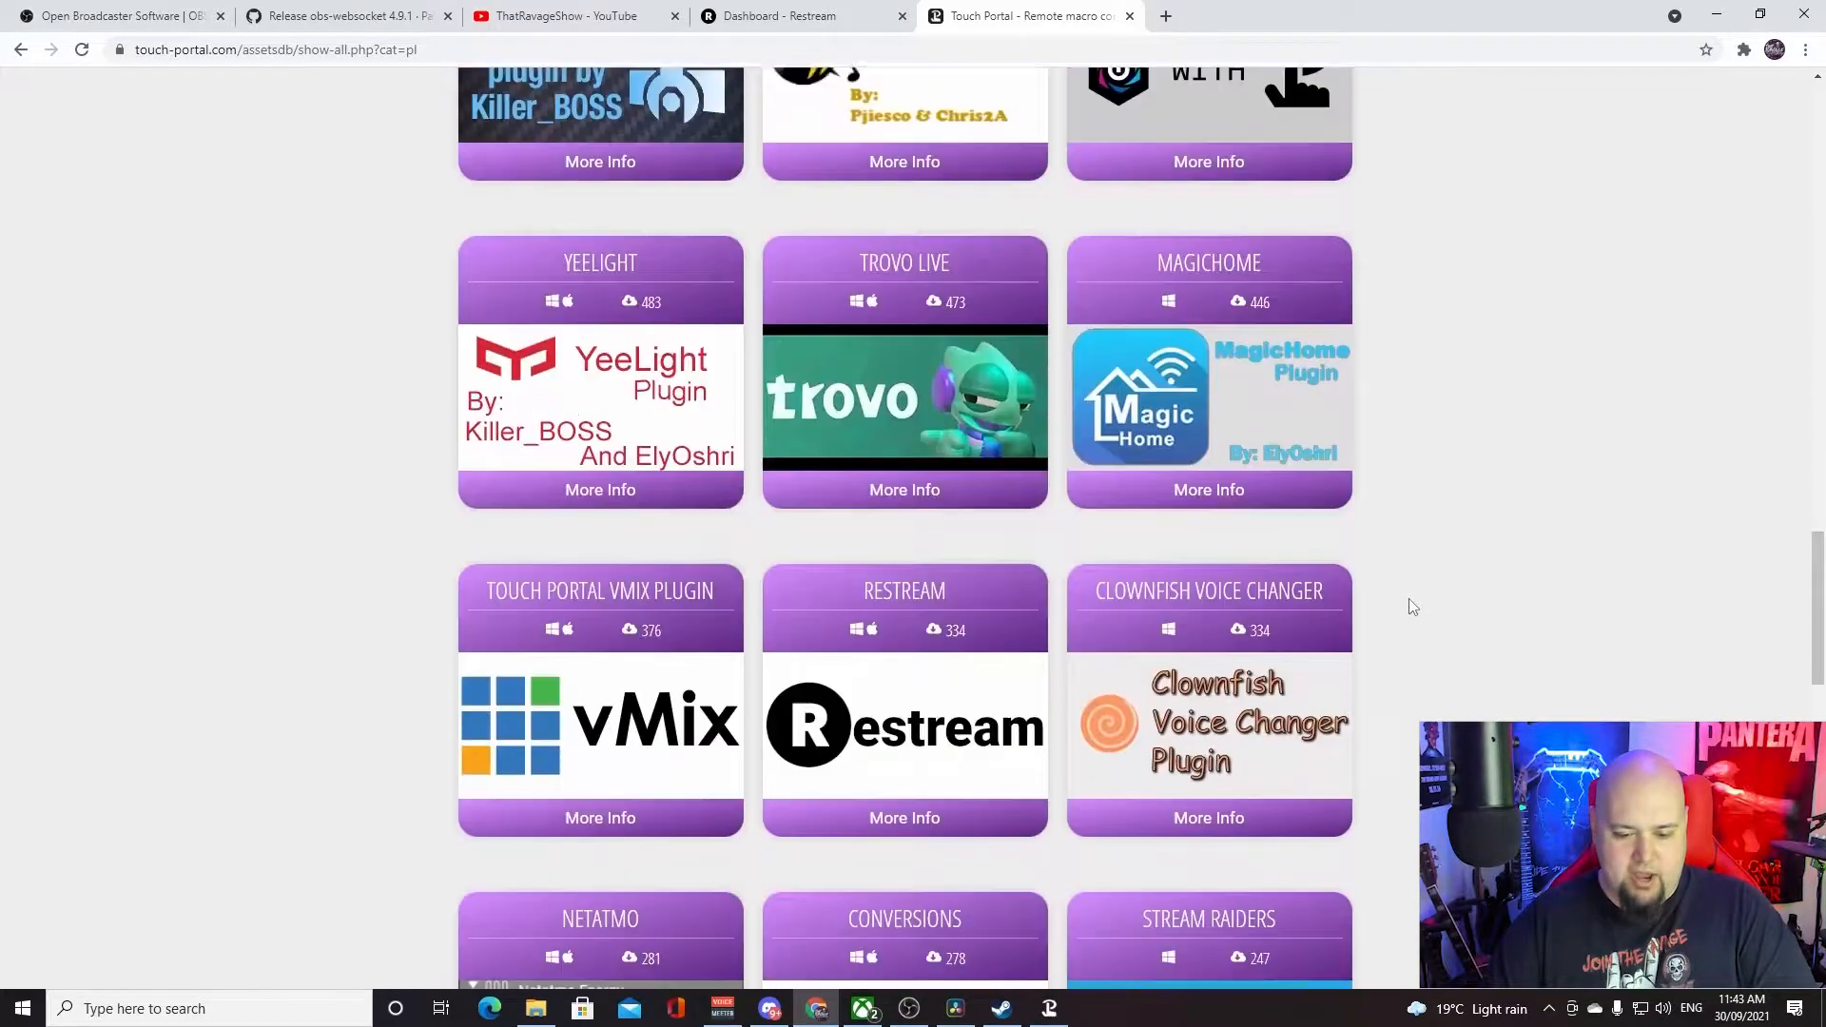
scroll(1407, 598, down, 12)
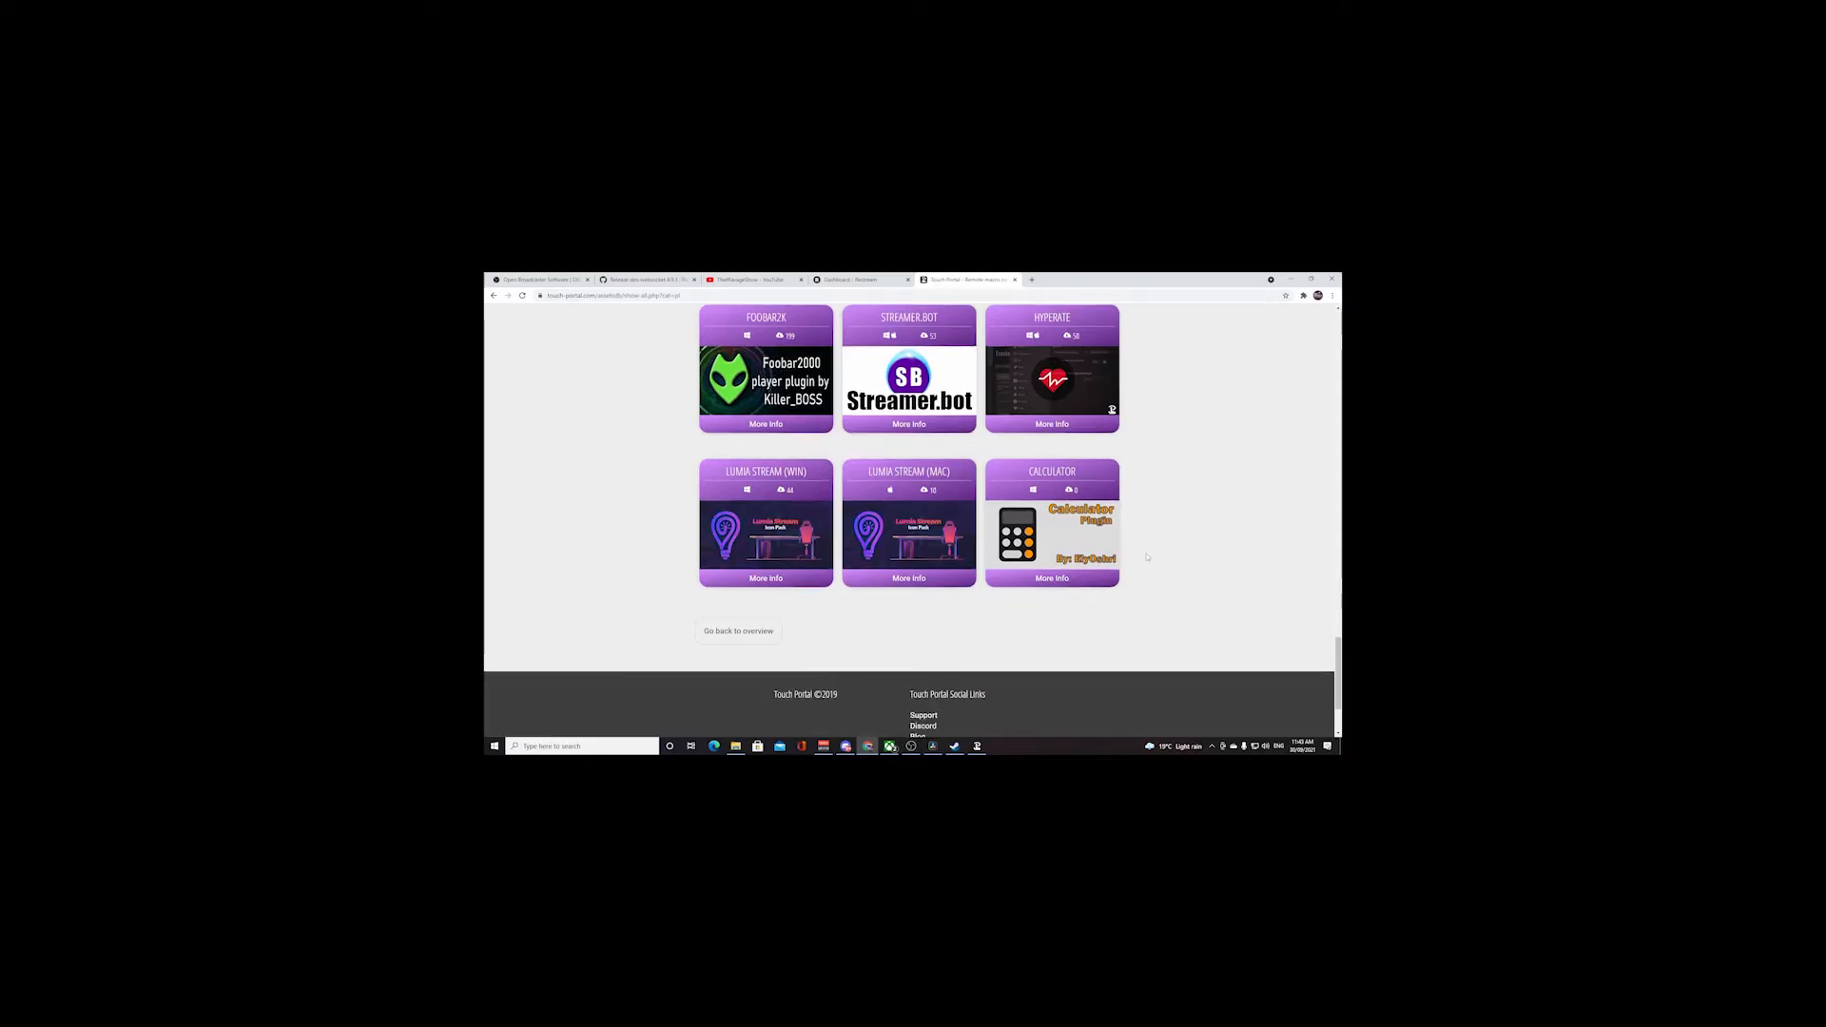
scroll(1408, 598, up, 3)
scroll(1146, 556, up, 10)
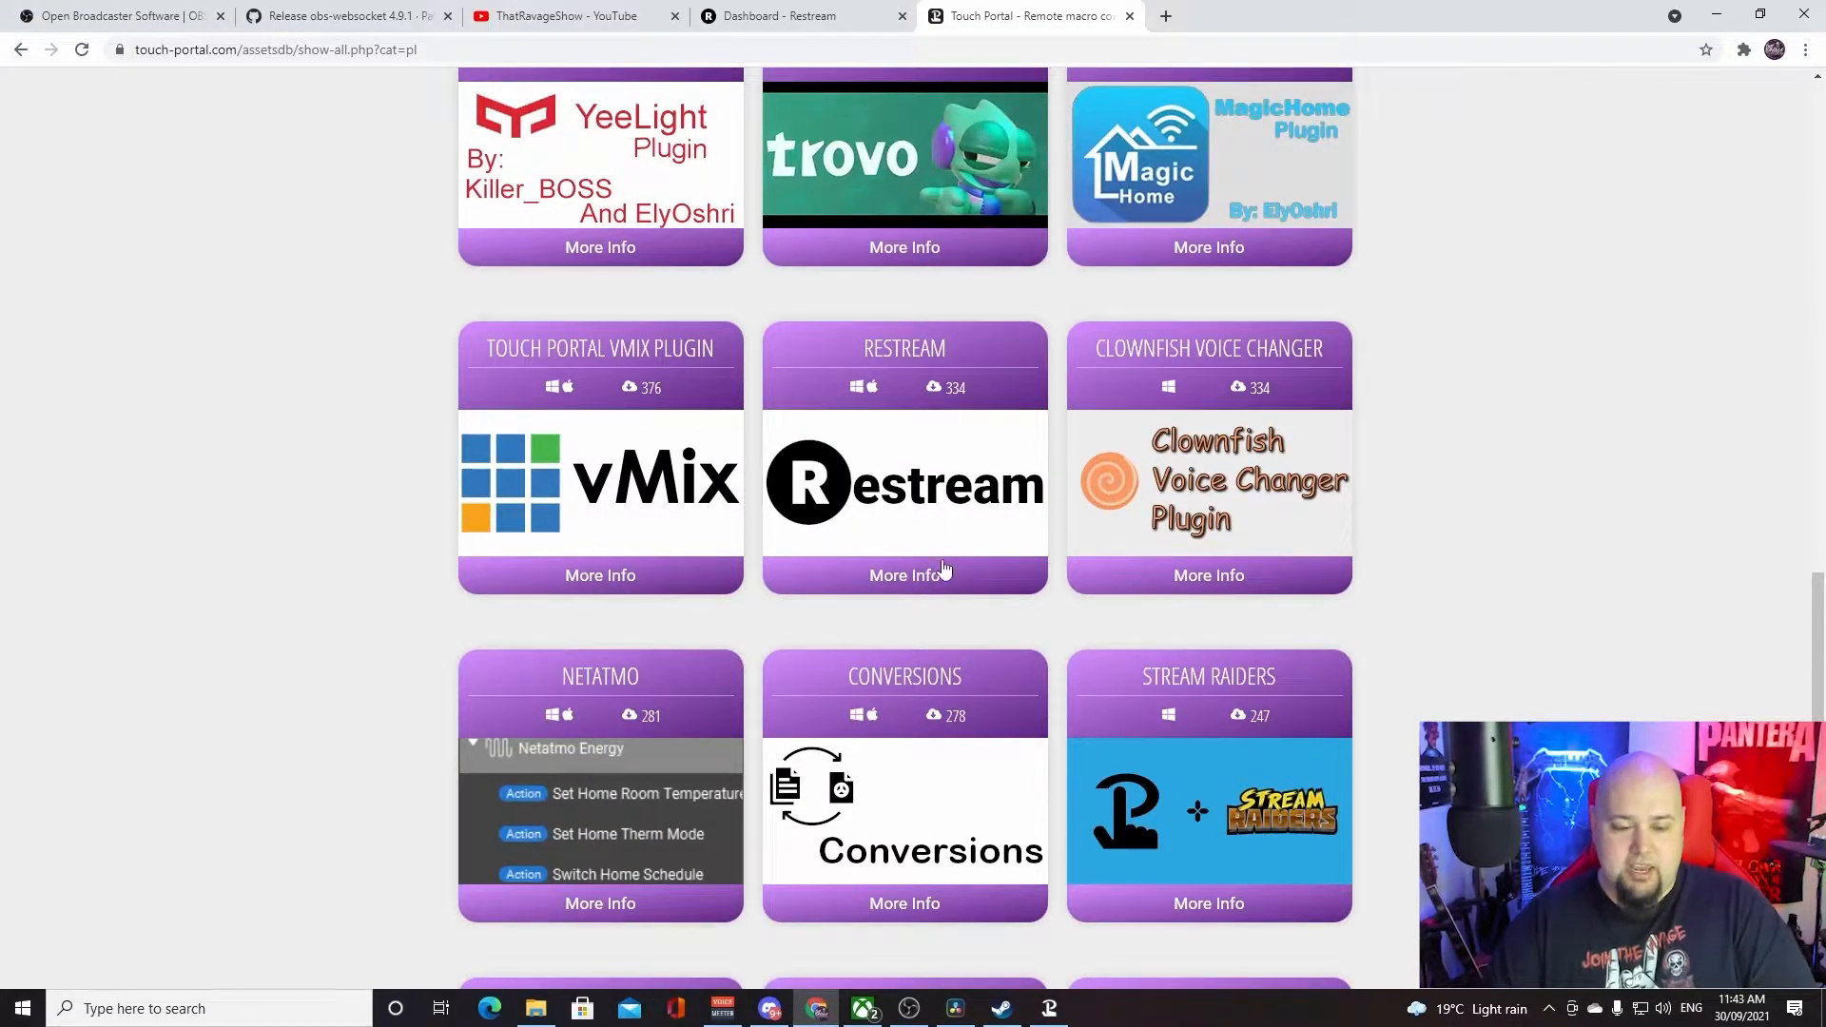
click(939, 574)
click(504, 353)
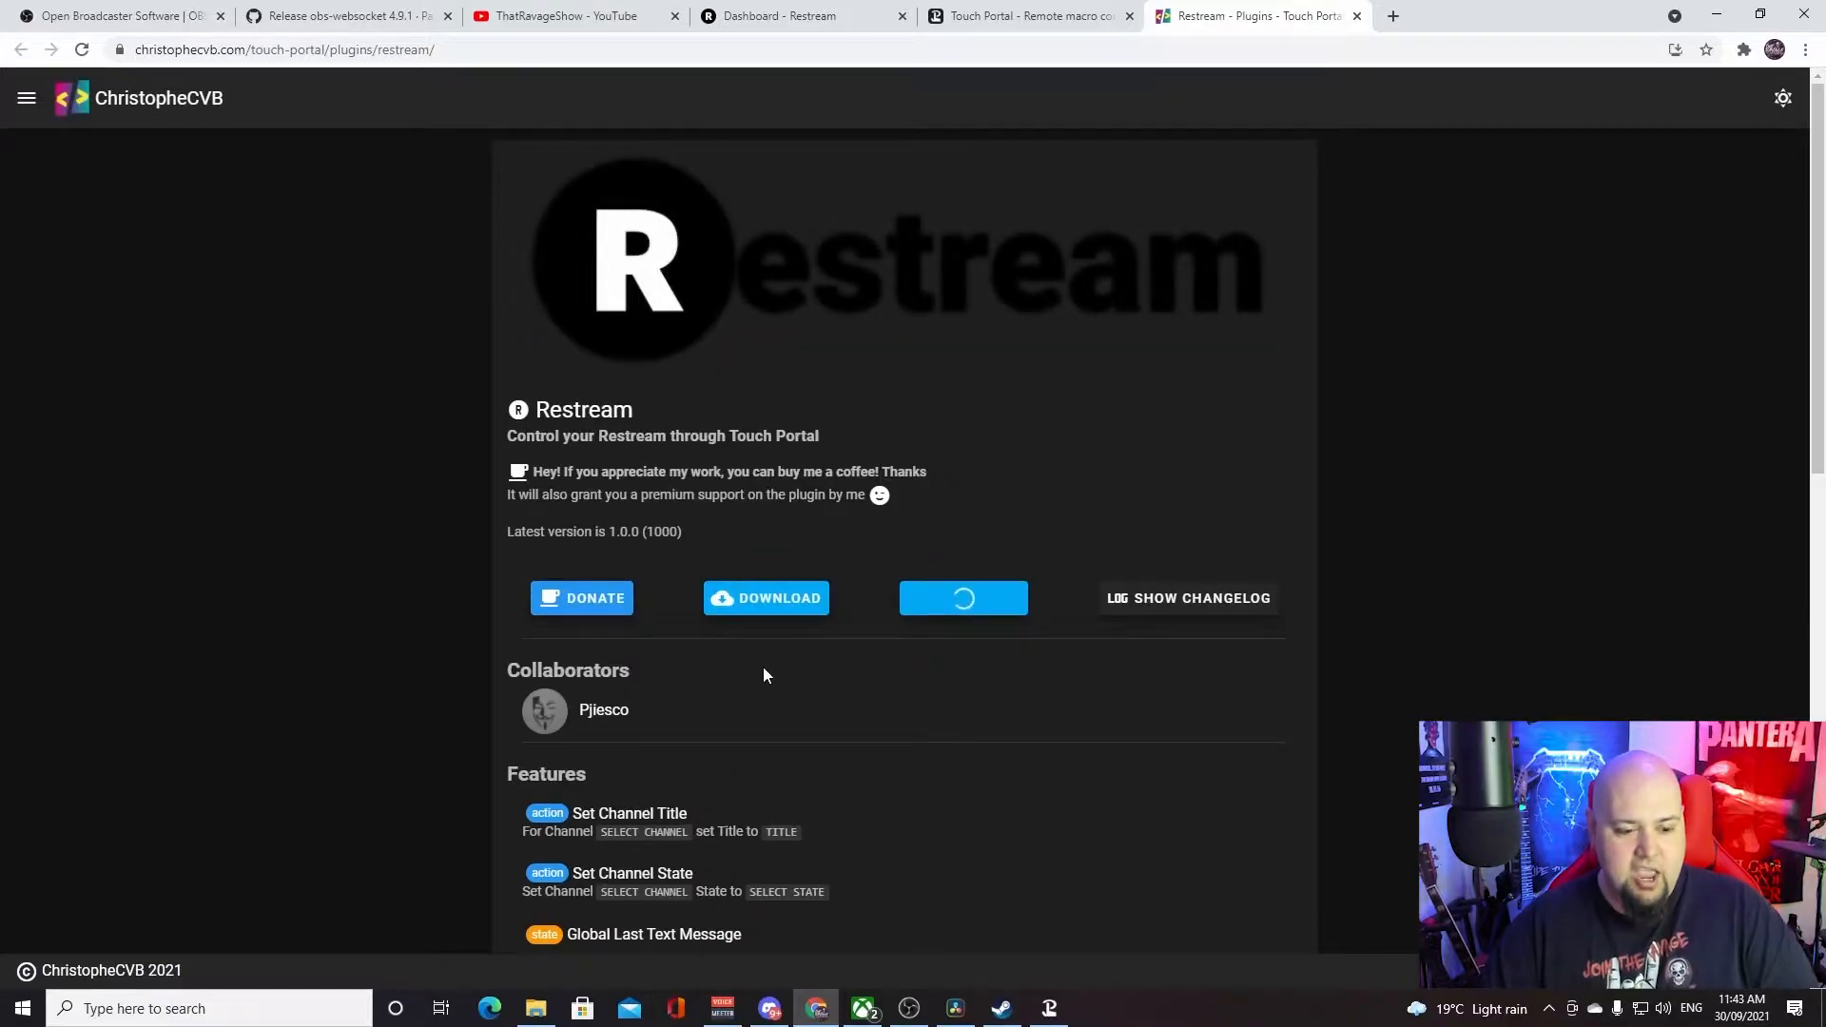
click(765, 601)
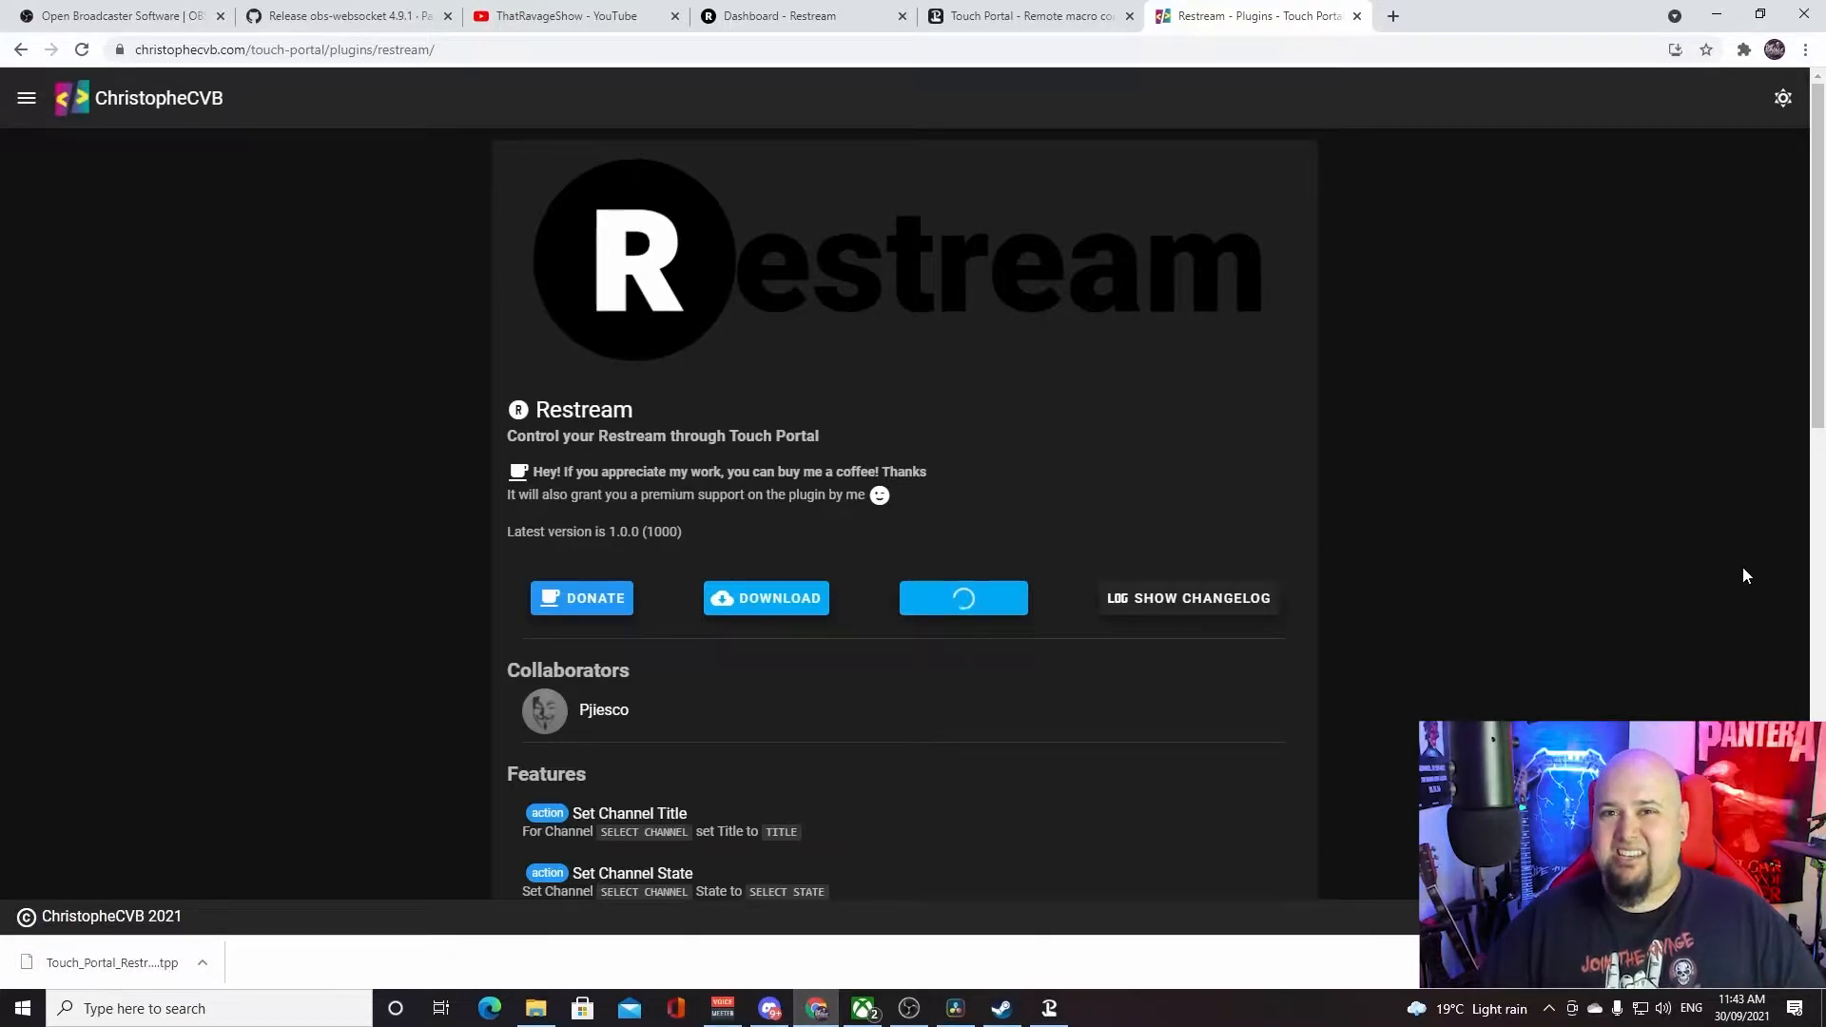
click(1357, 16)
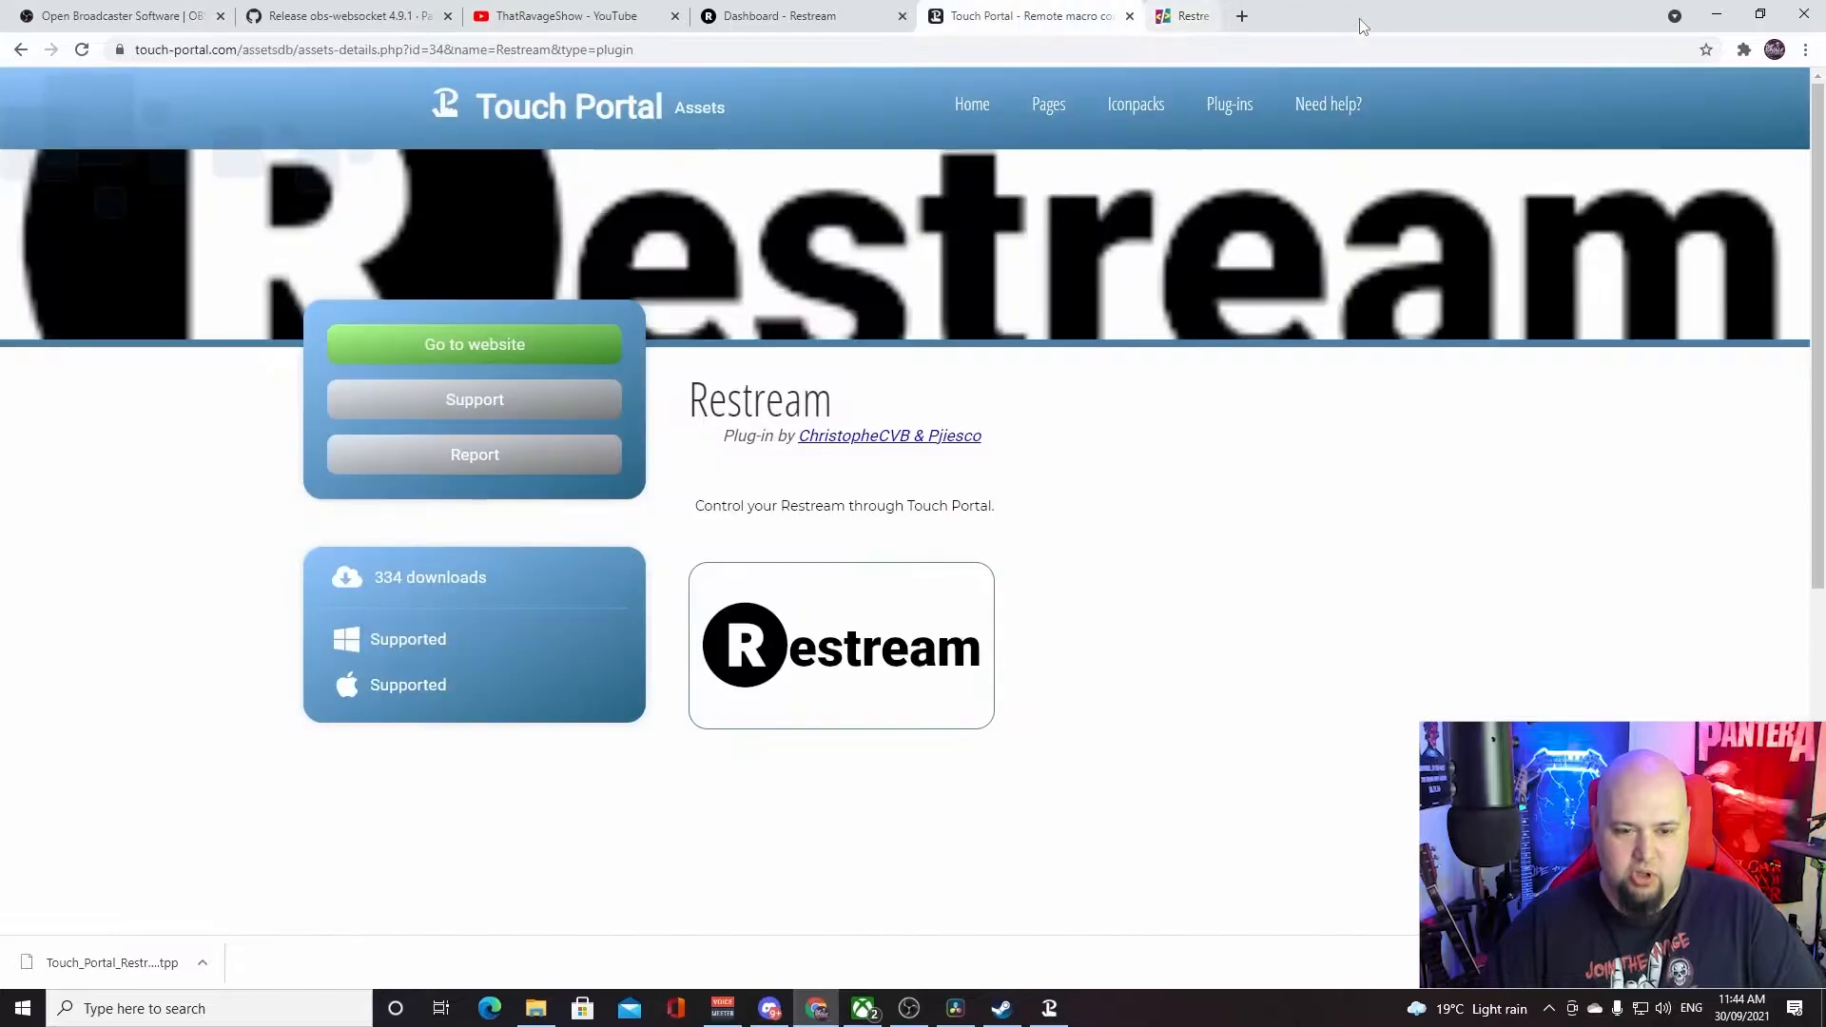
click(1130, 17)
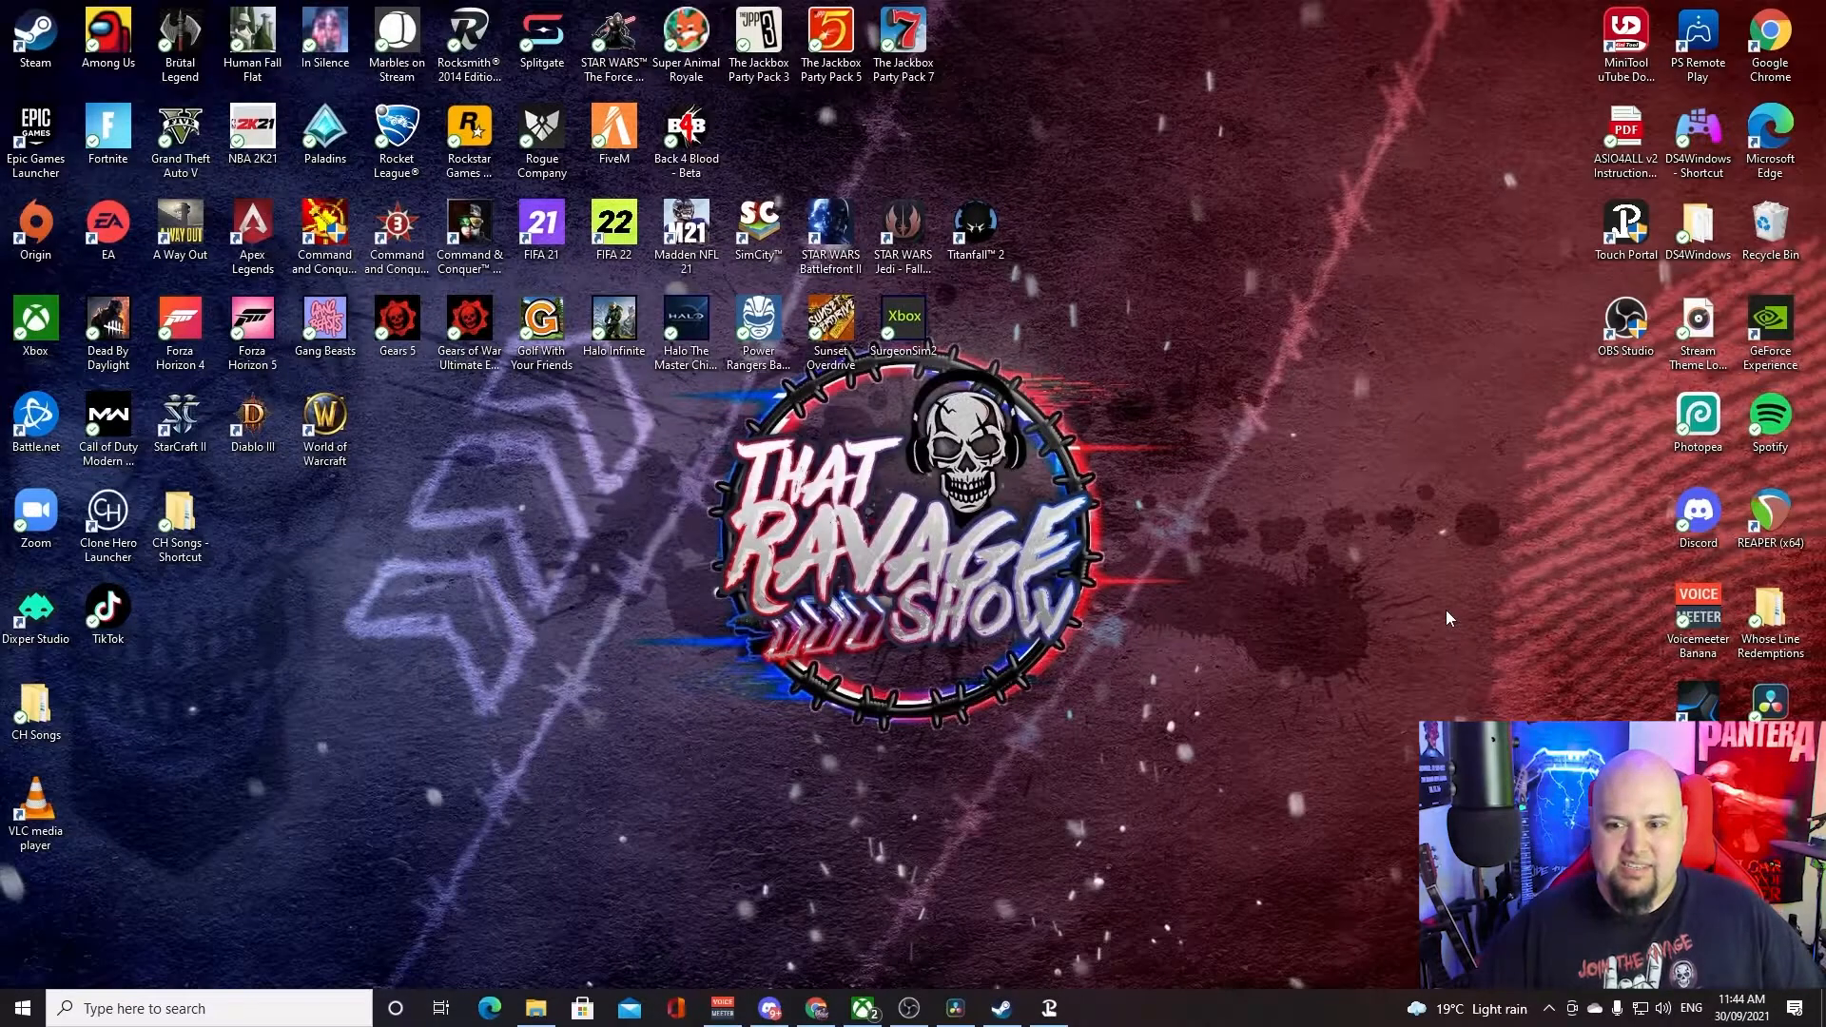
Launch the Touch Portal desktop app and check its available network and USB connection options
double_click(1607, 229)
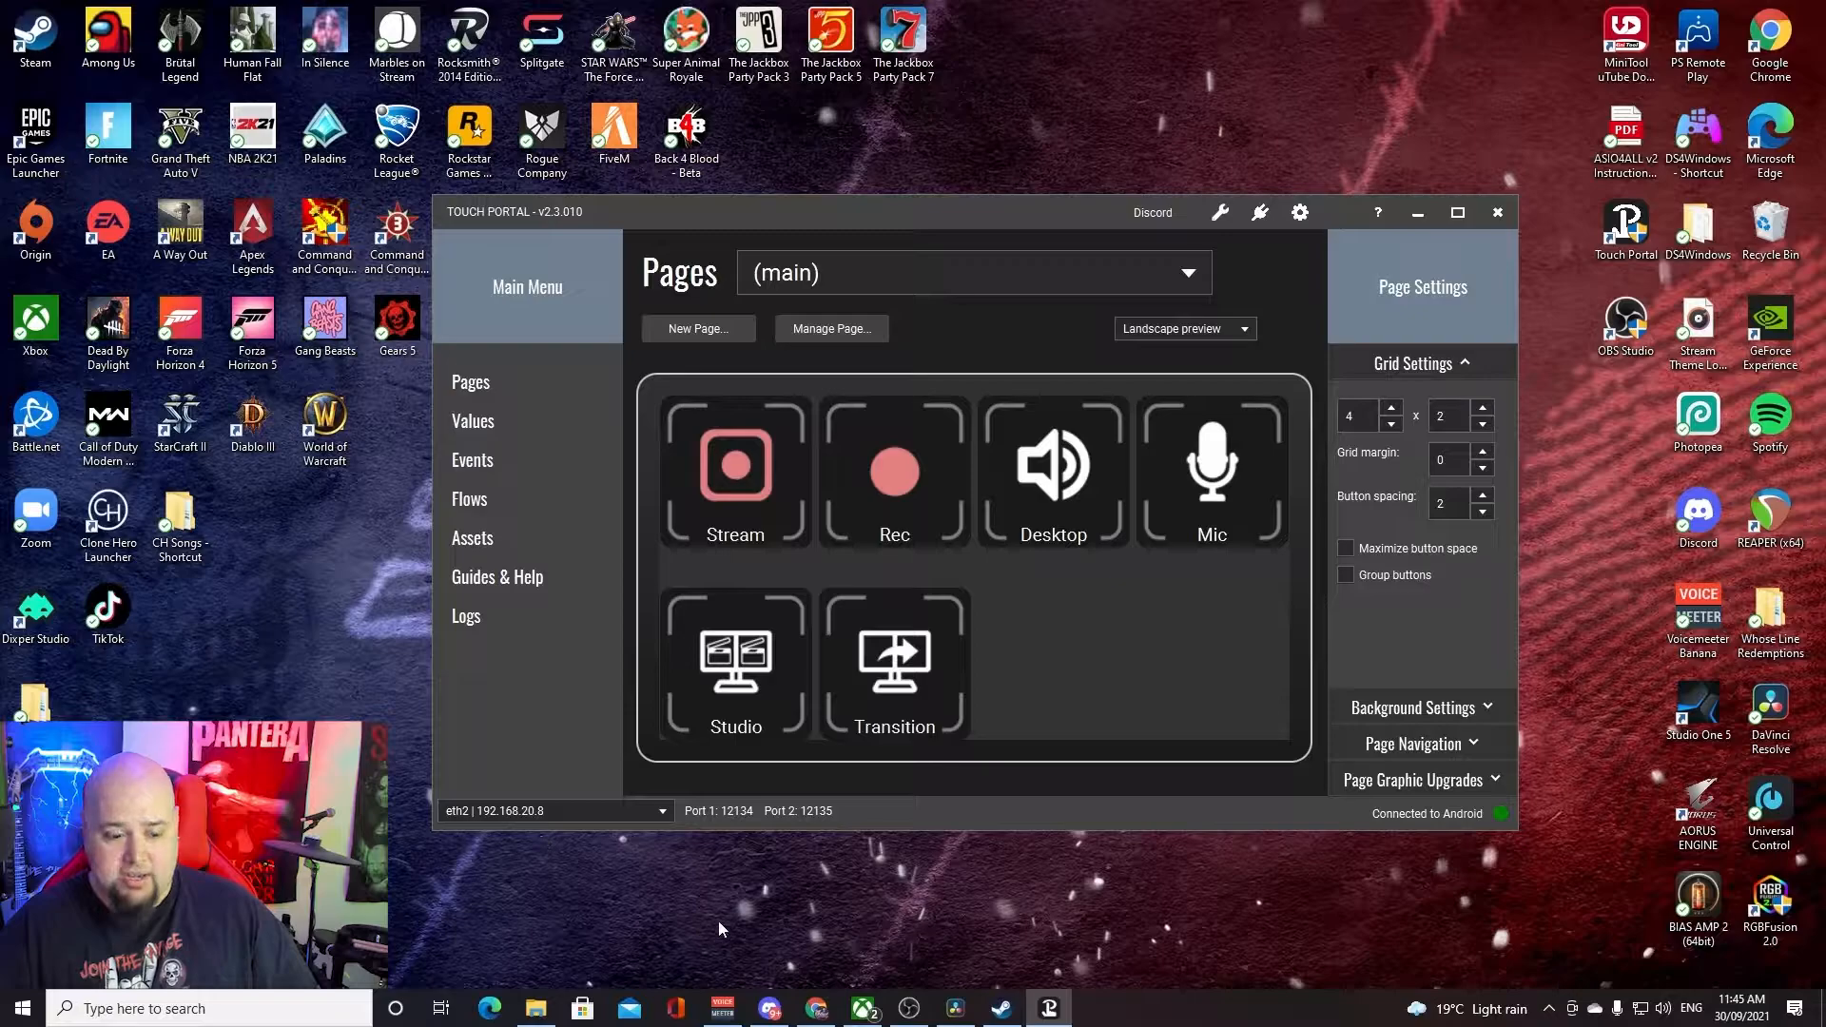
click(661, 811)
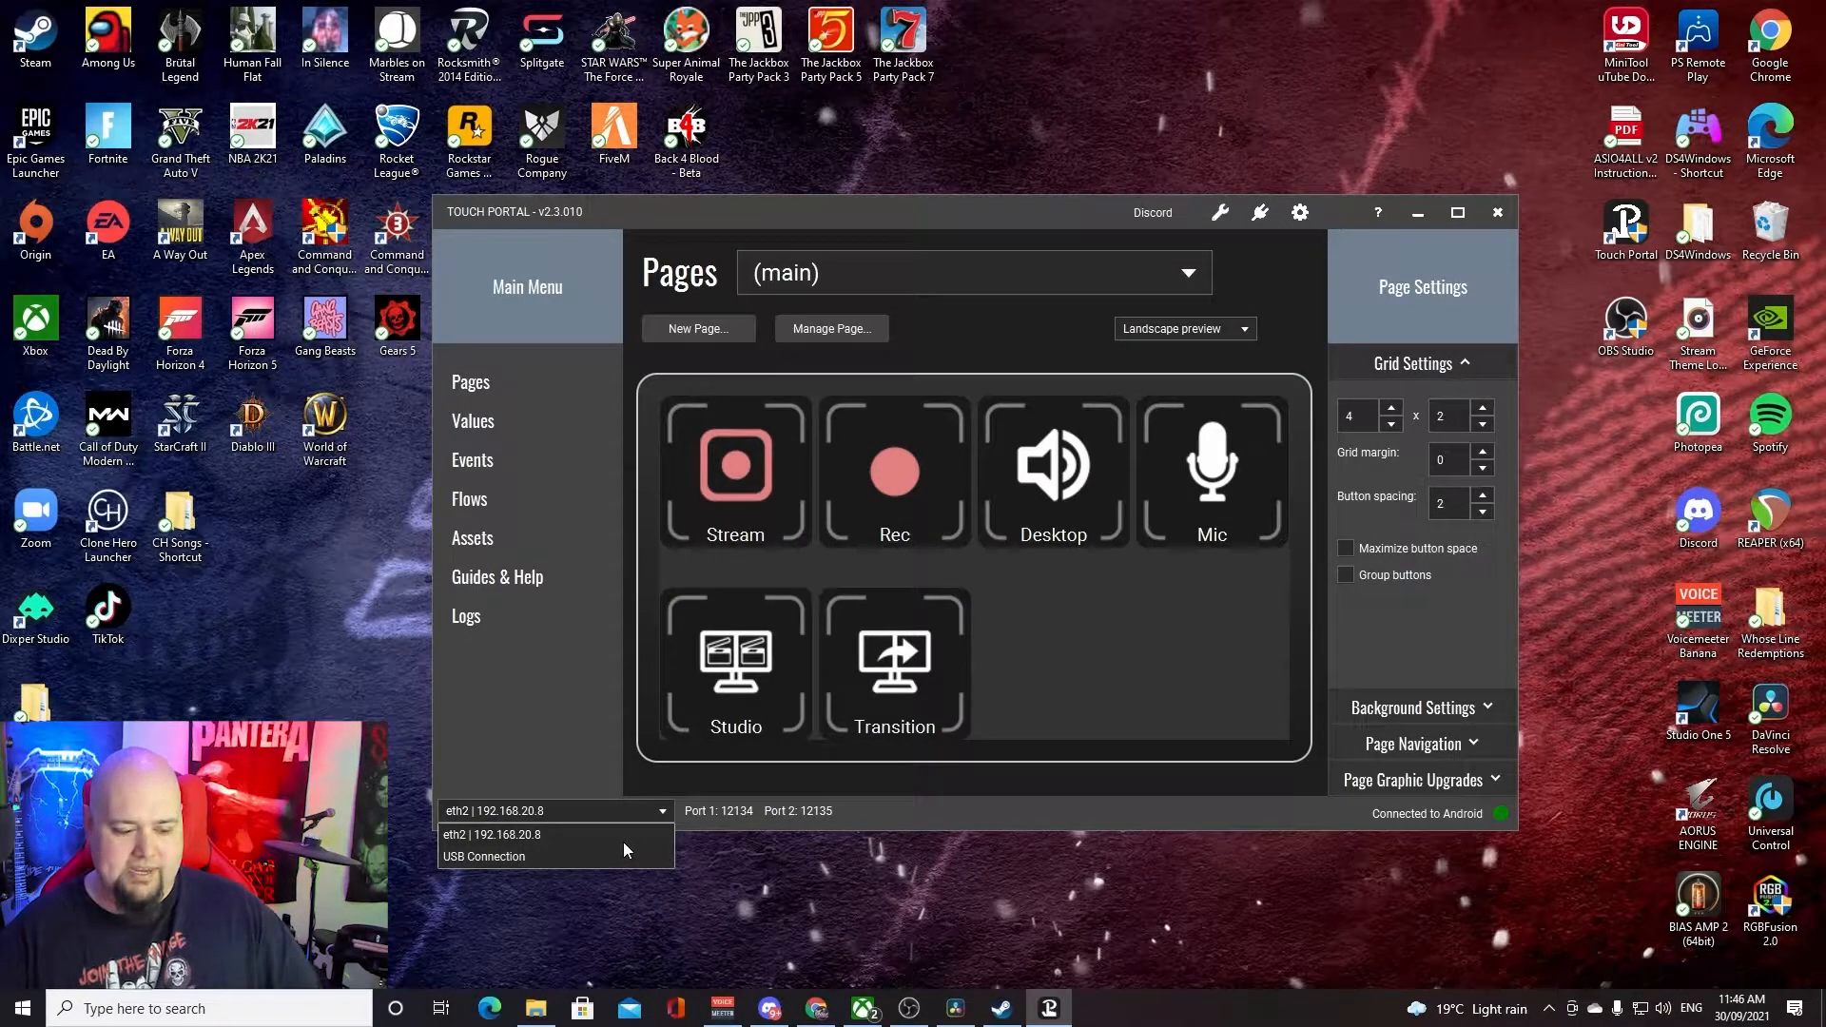
click(666, 810)
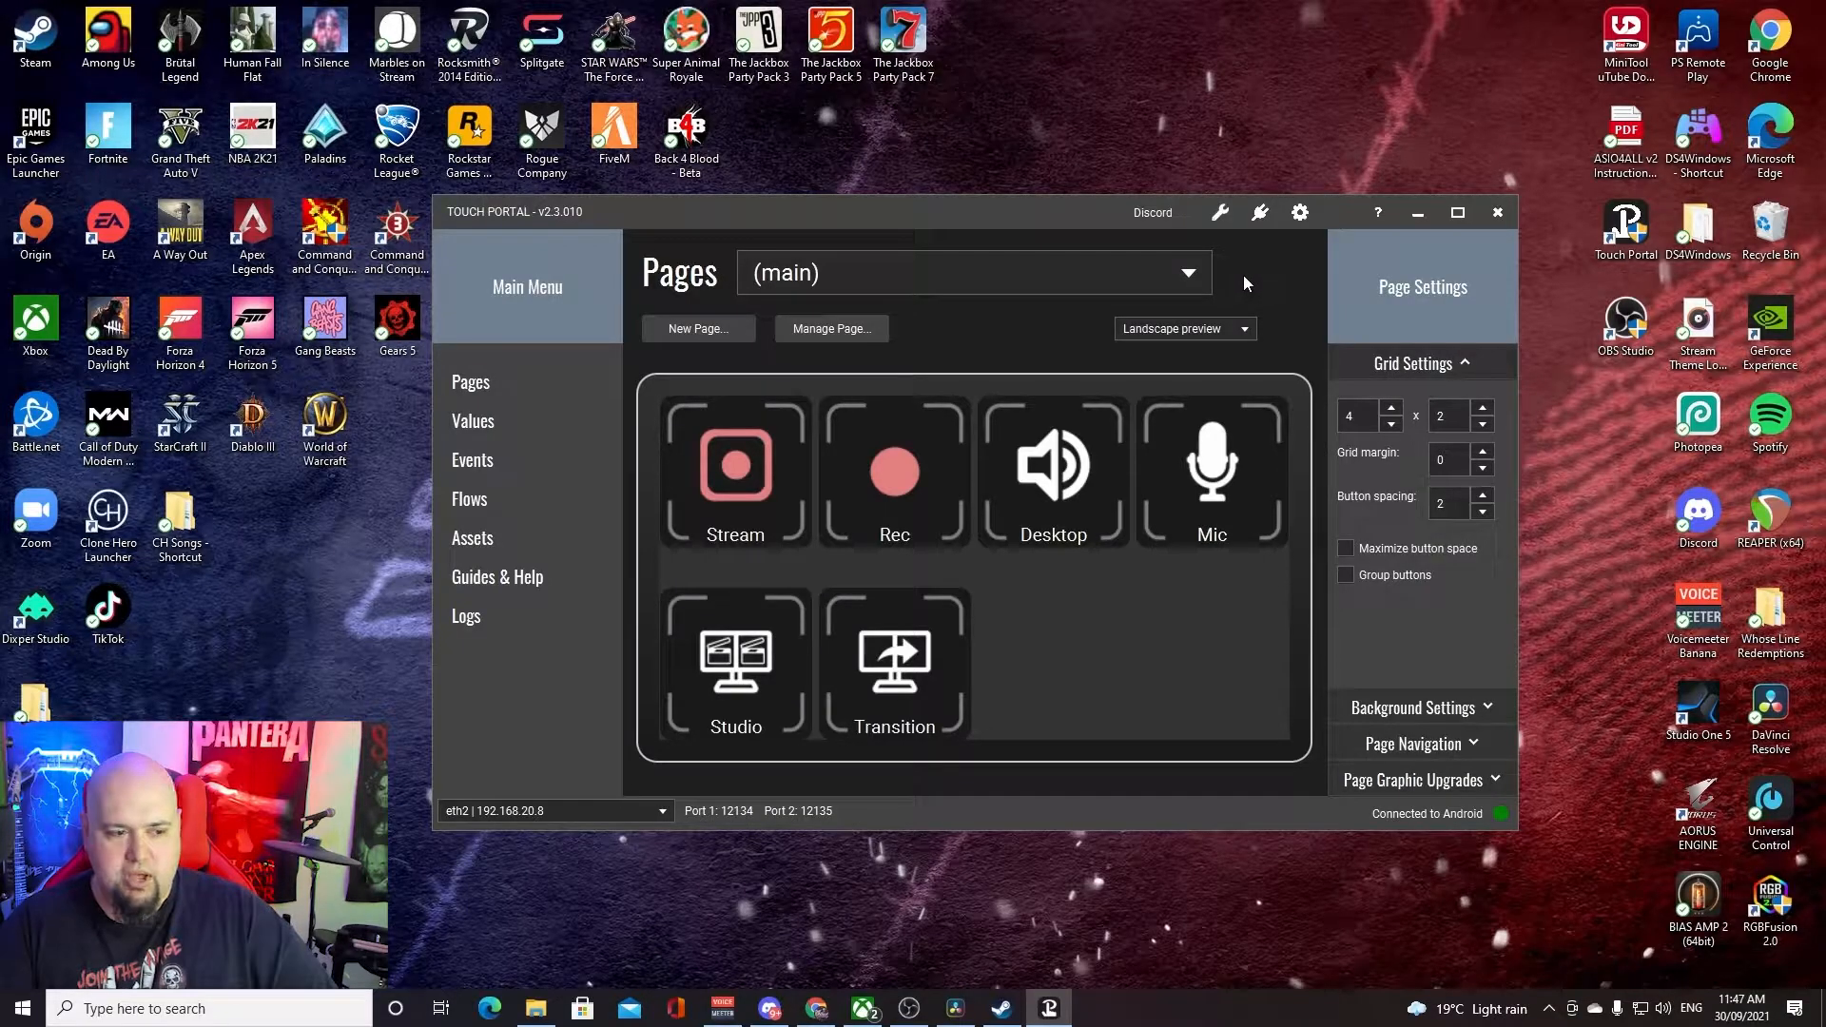
Import the plug-in file Touch_Portal_Restream_Plugin_3658d2b7a3 (2).tpp from Downloads and set it as always trusted
click(1222, 214)
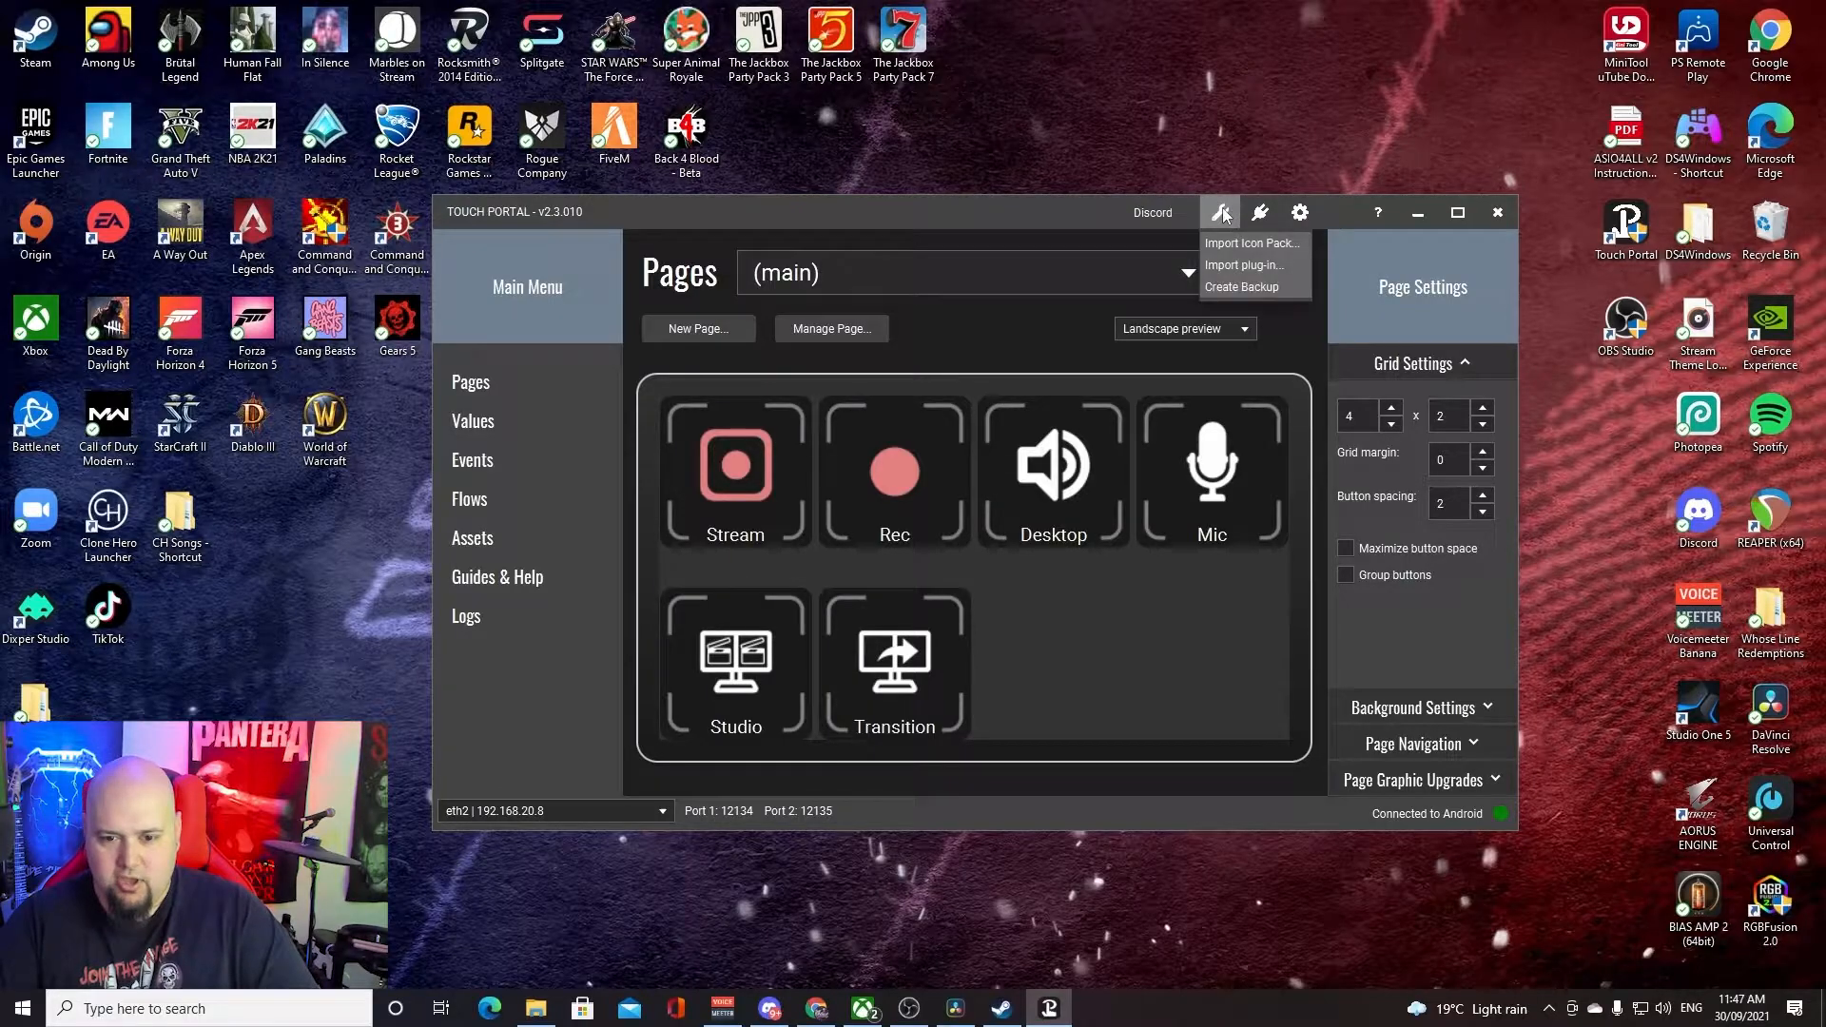
click(1226, 266)
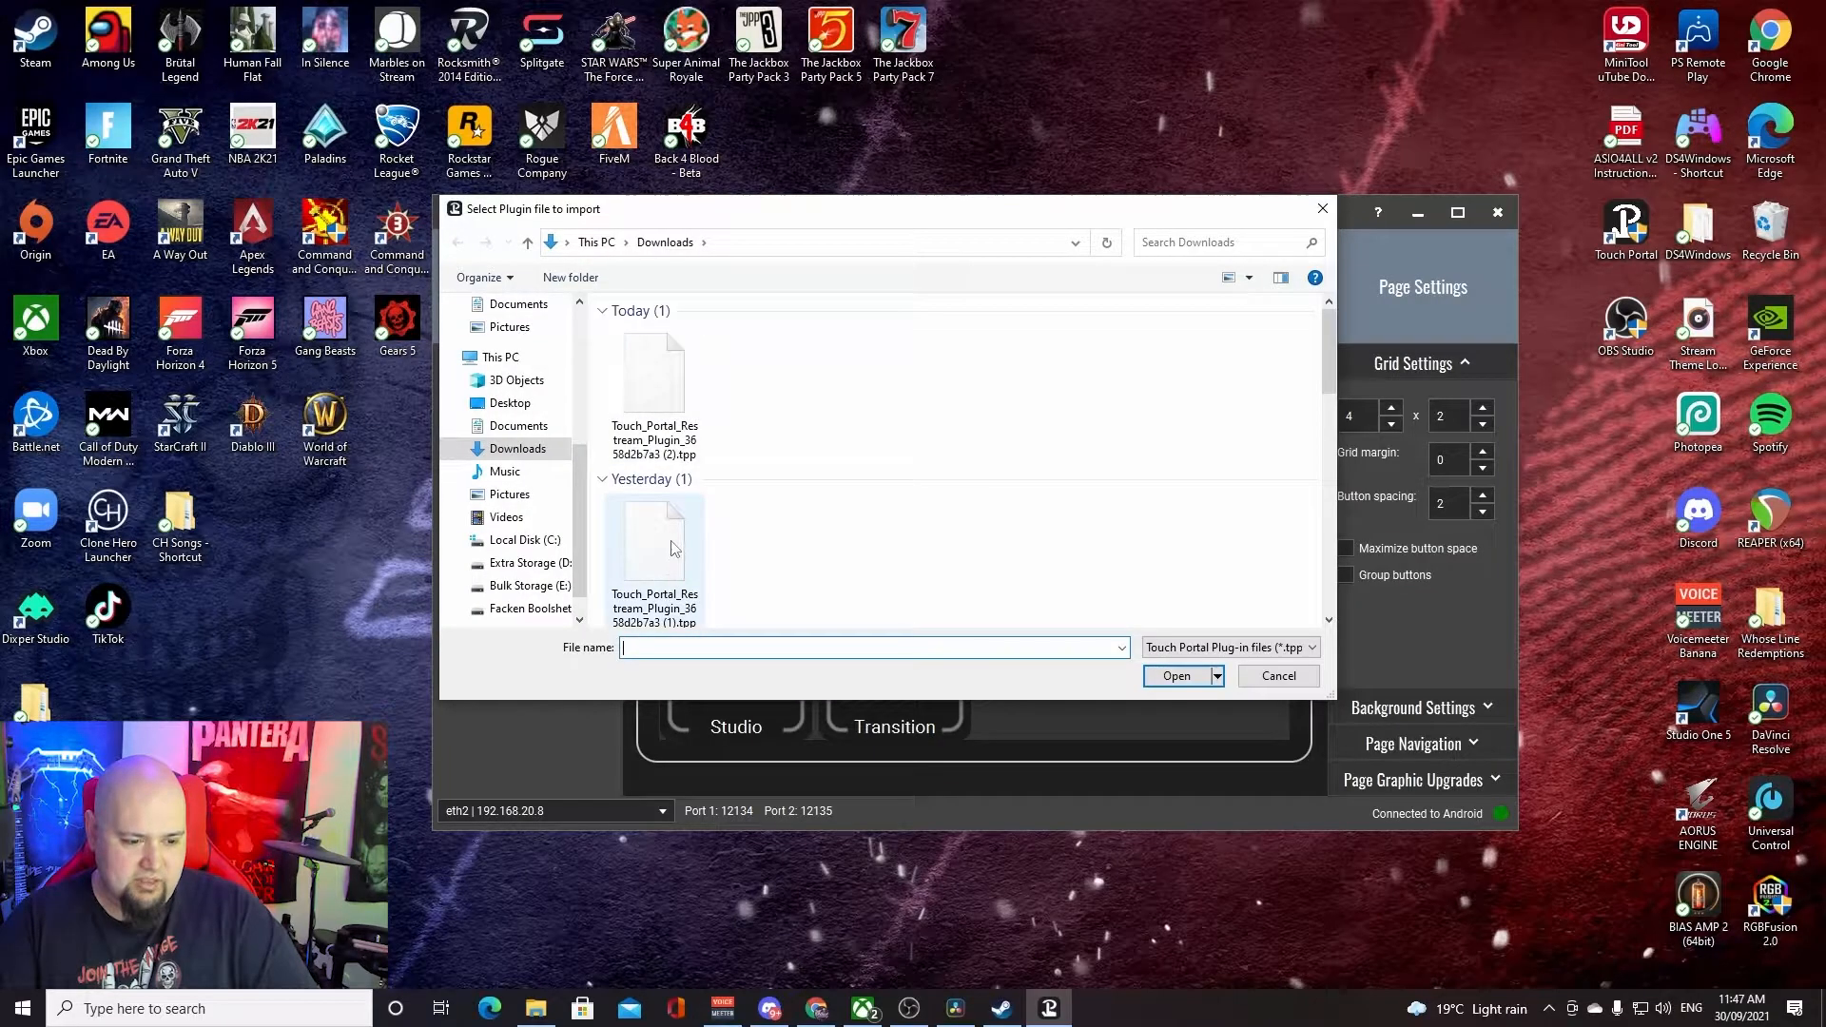
scroll(656, 428, up, 1)
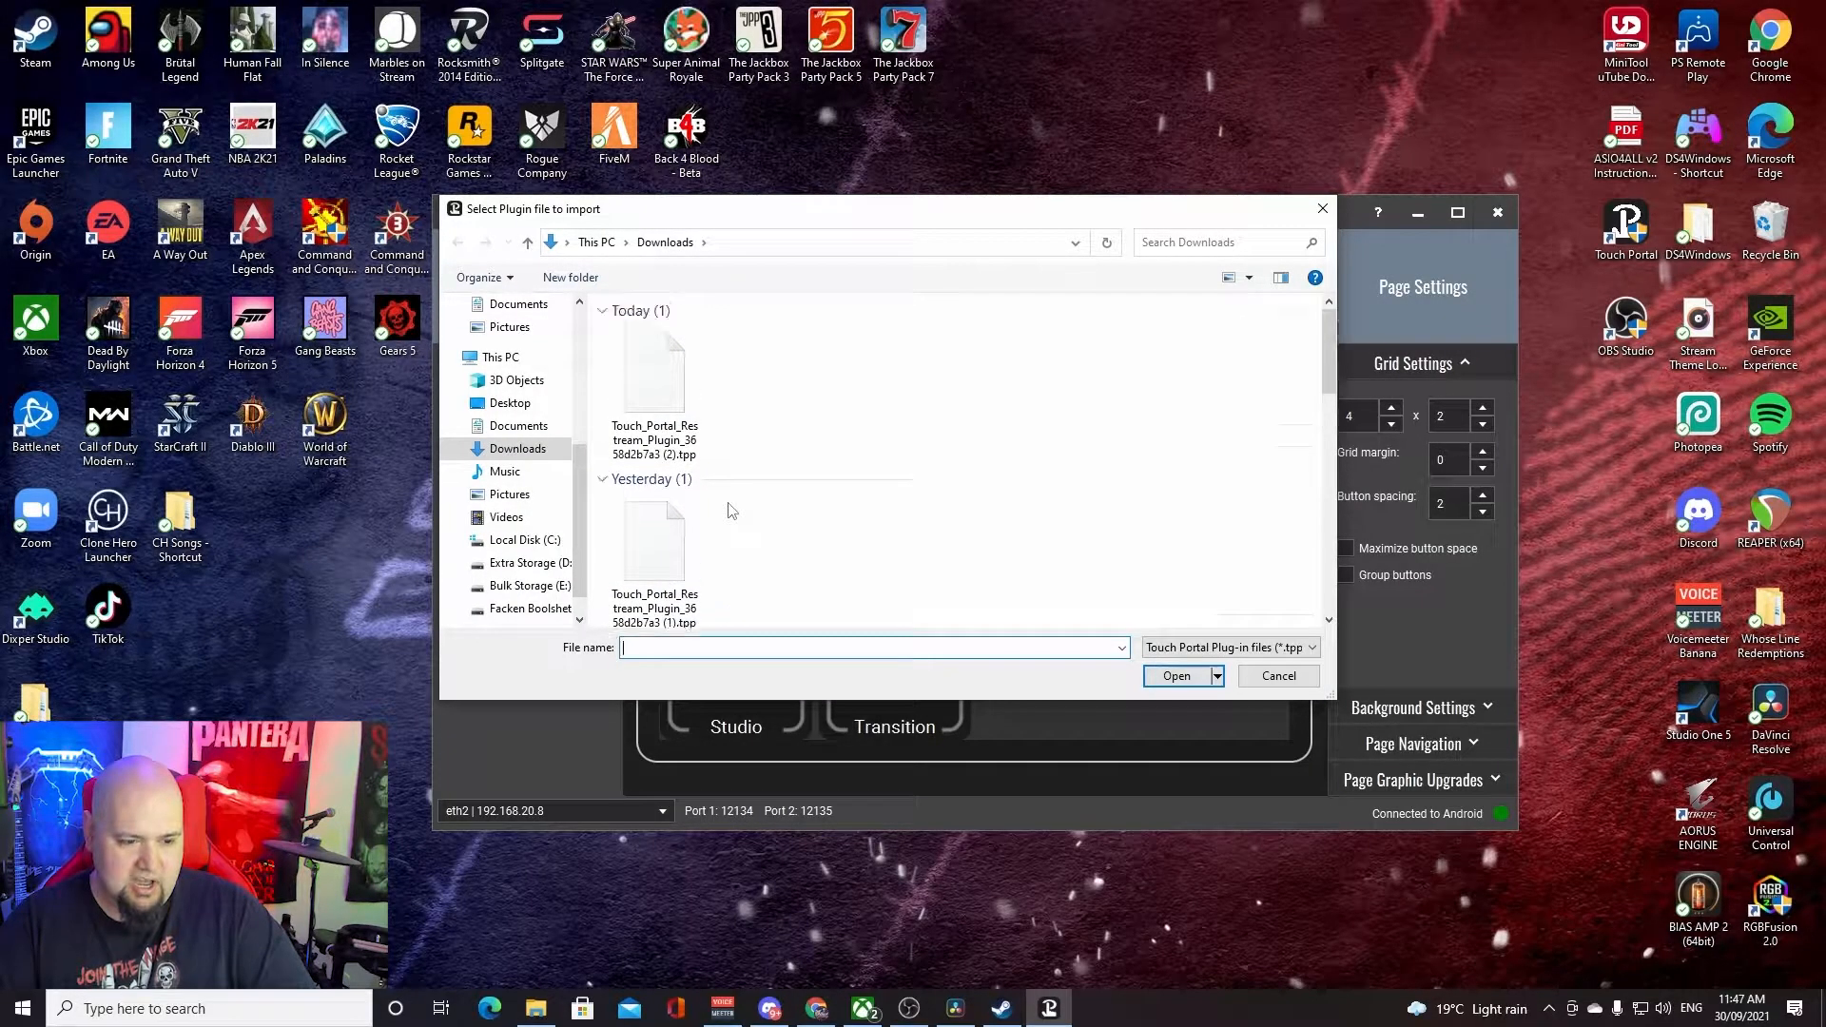
click(652, 373)
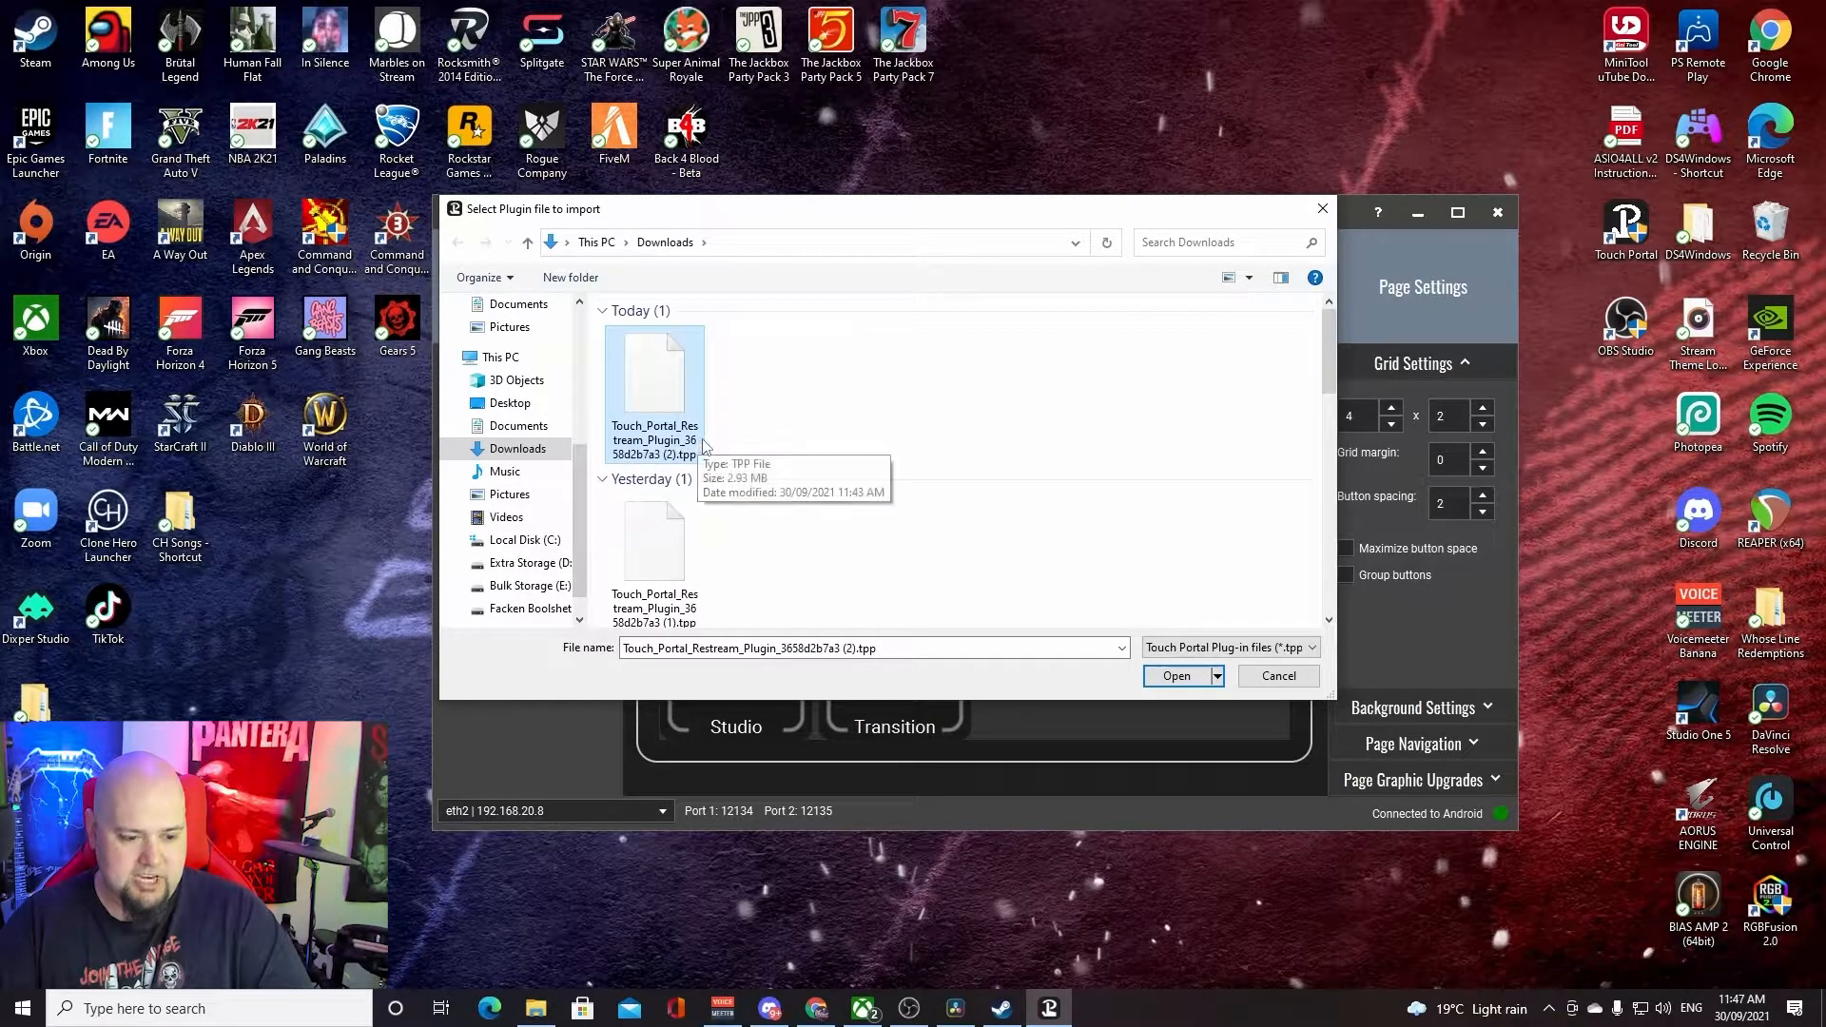
click(1154, 678)
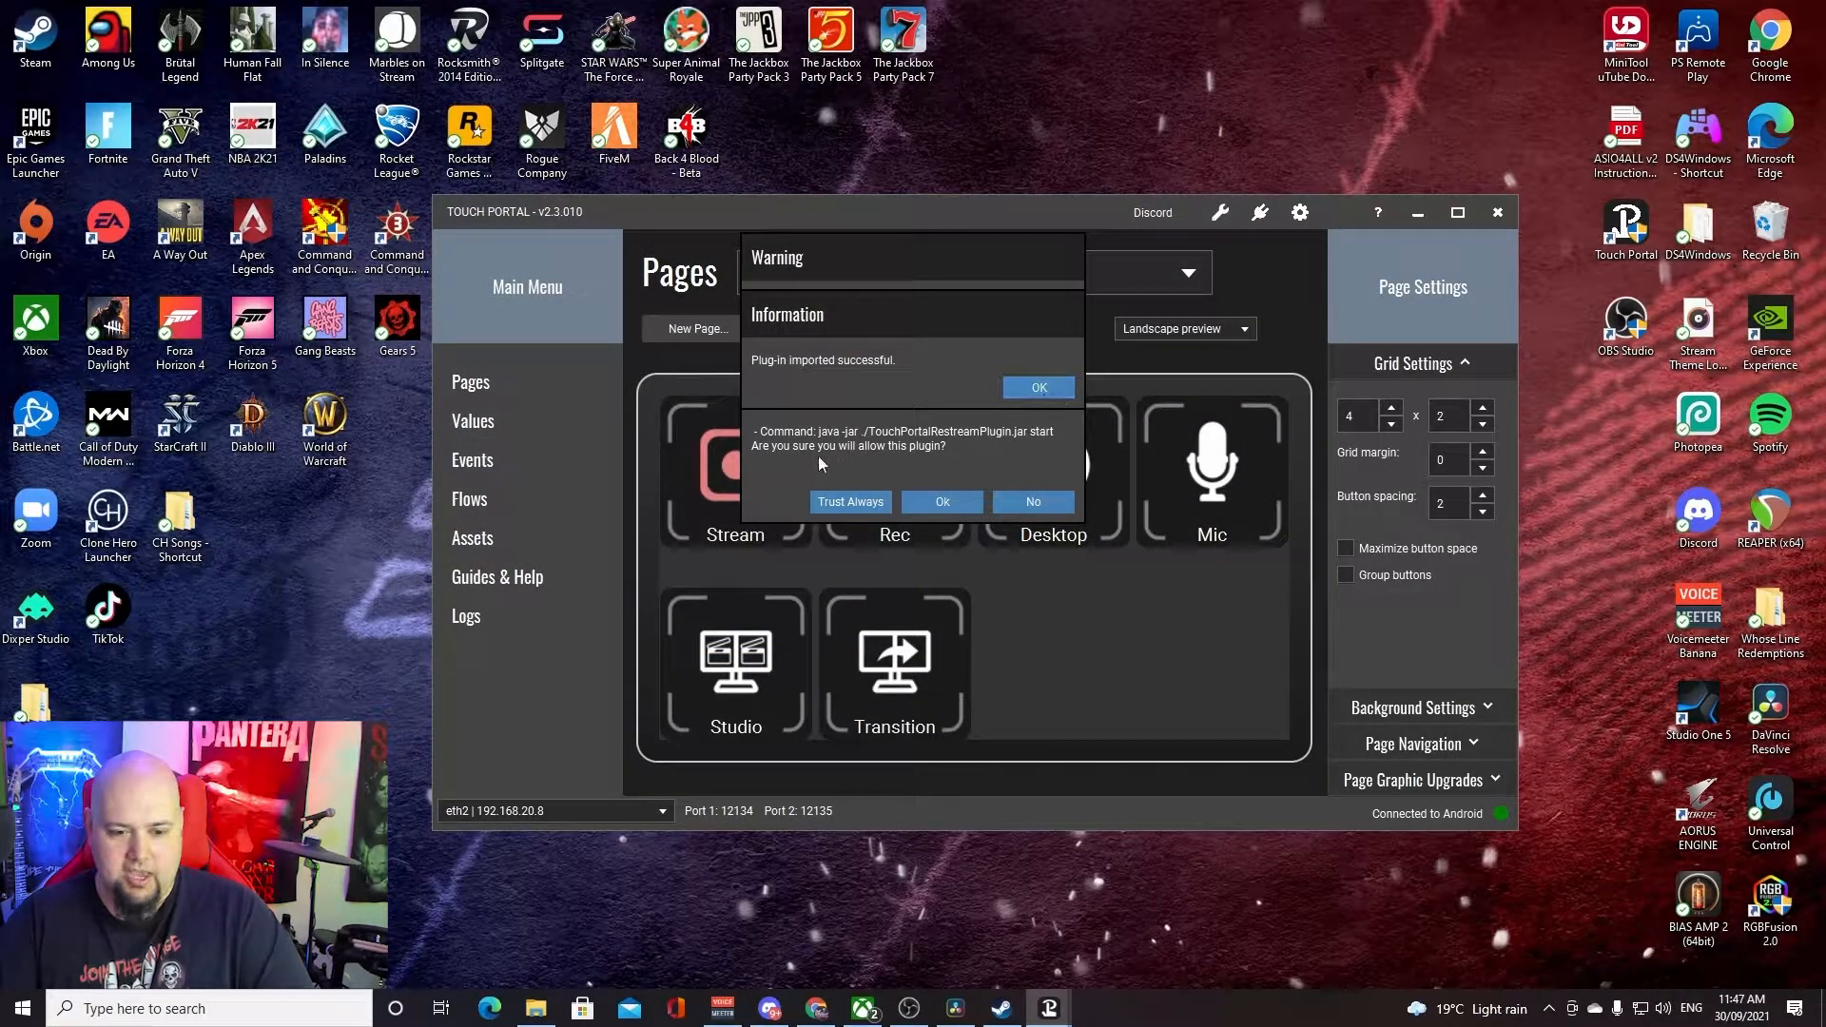
click(1014, 398)
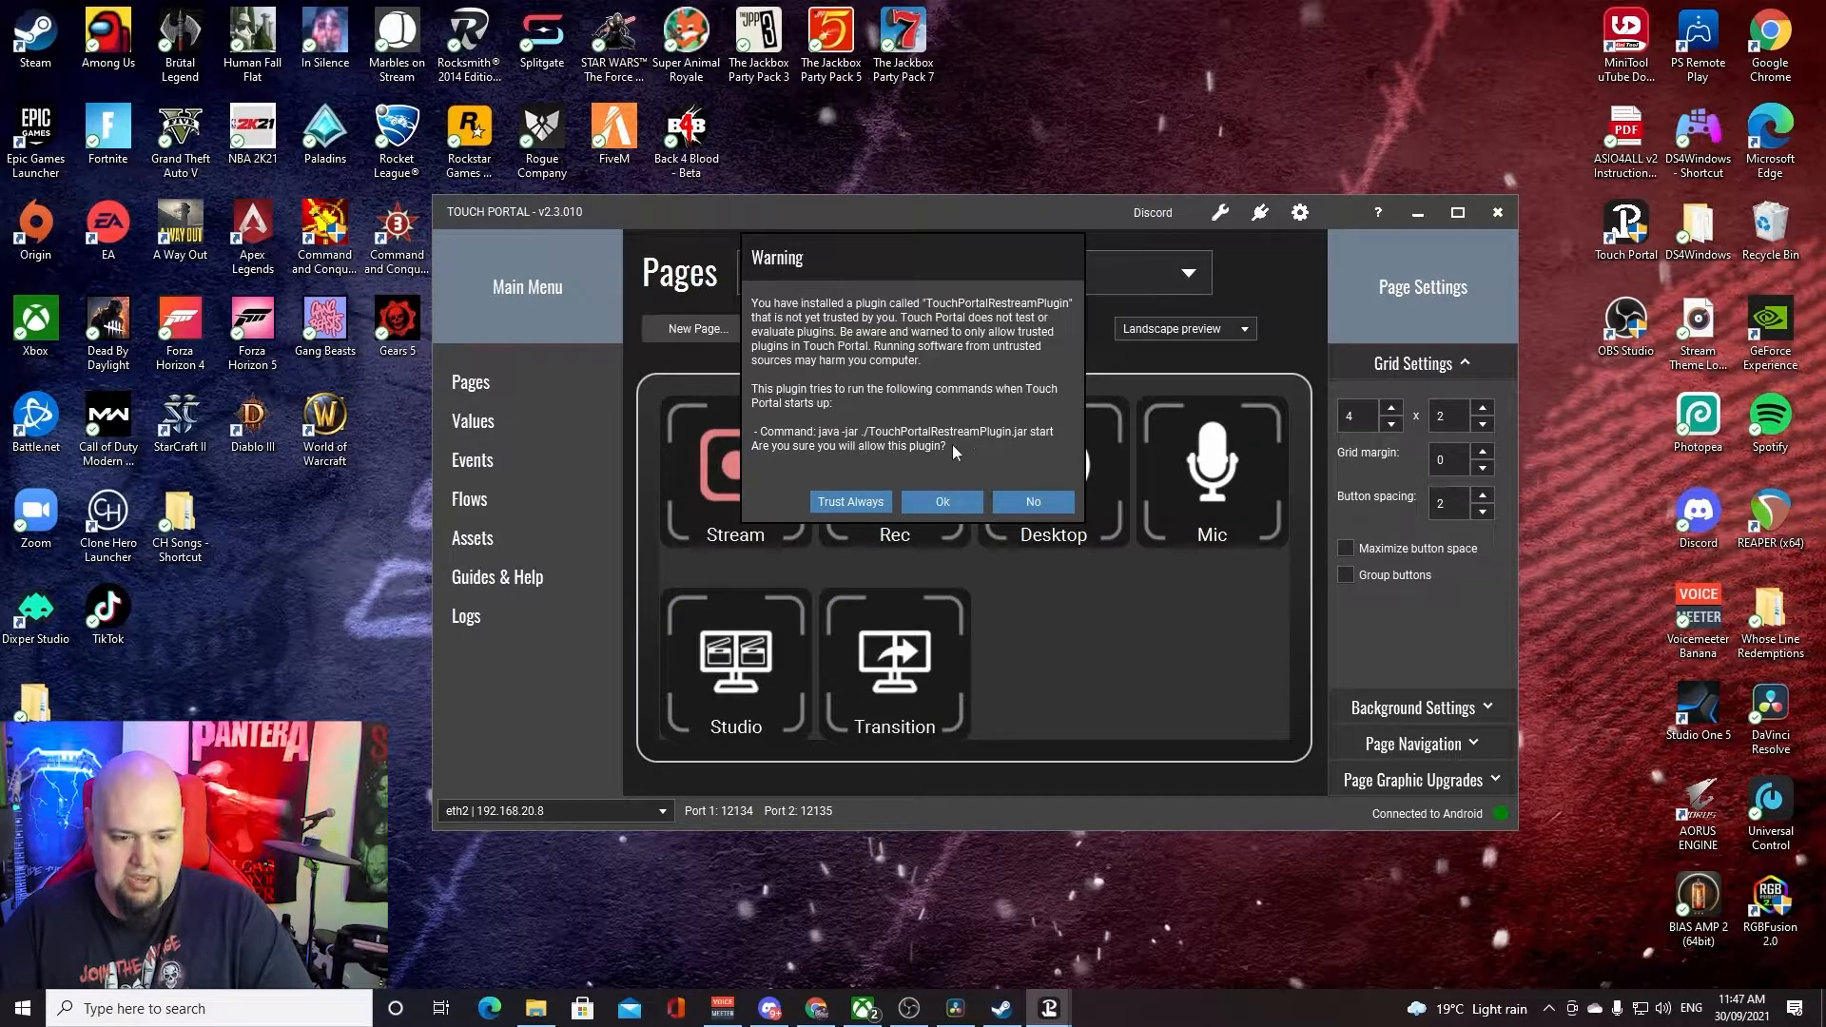
click(864, 505)
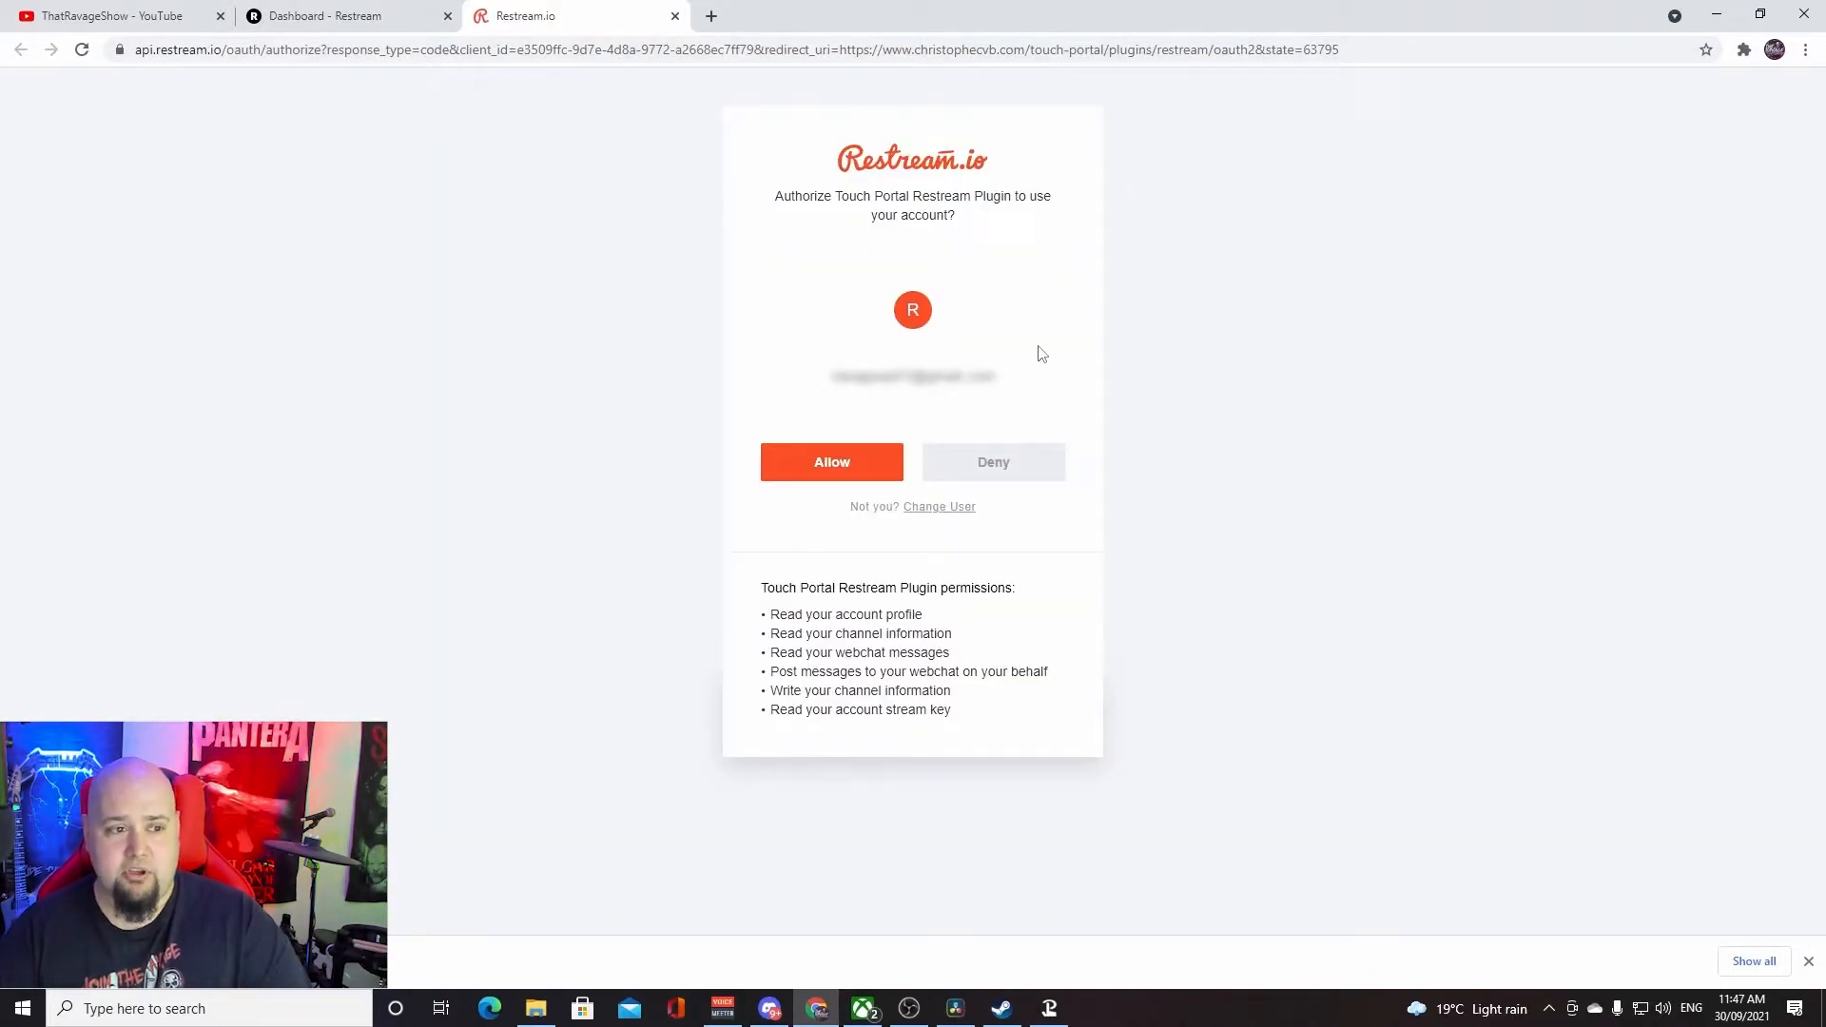
Allow the Touch Portal Restream Plugin to use the Restream account, close the authorization page and minimize the browser
click(826, 473)
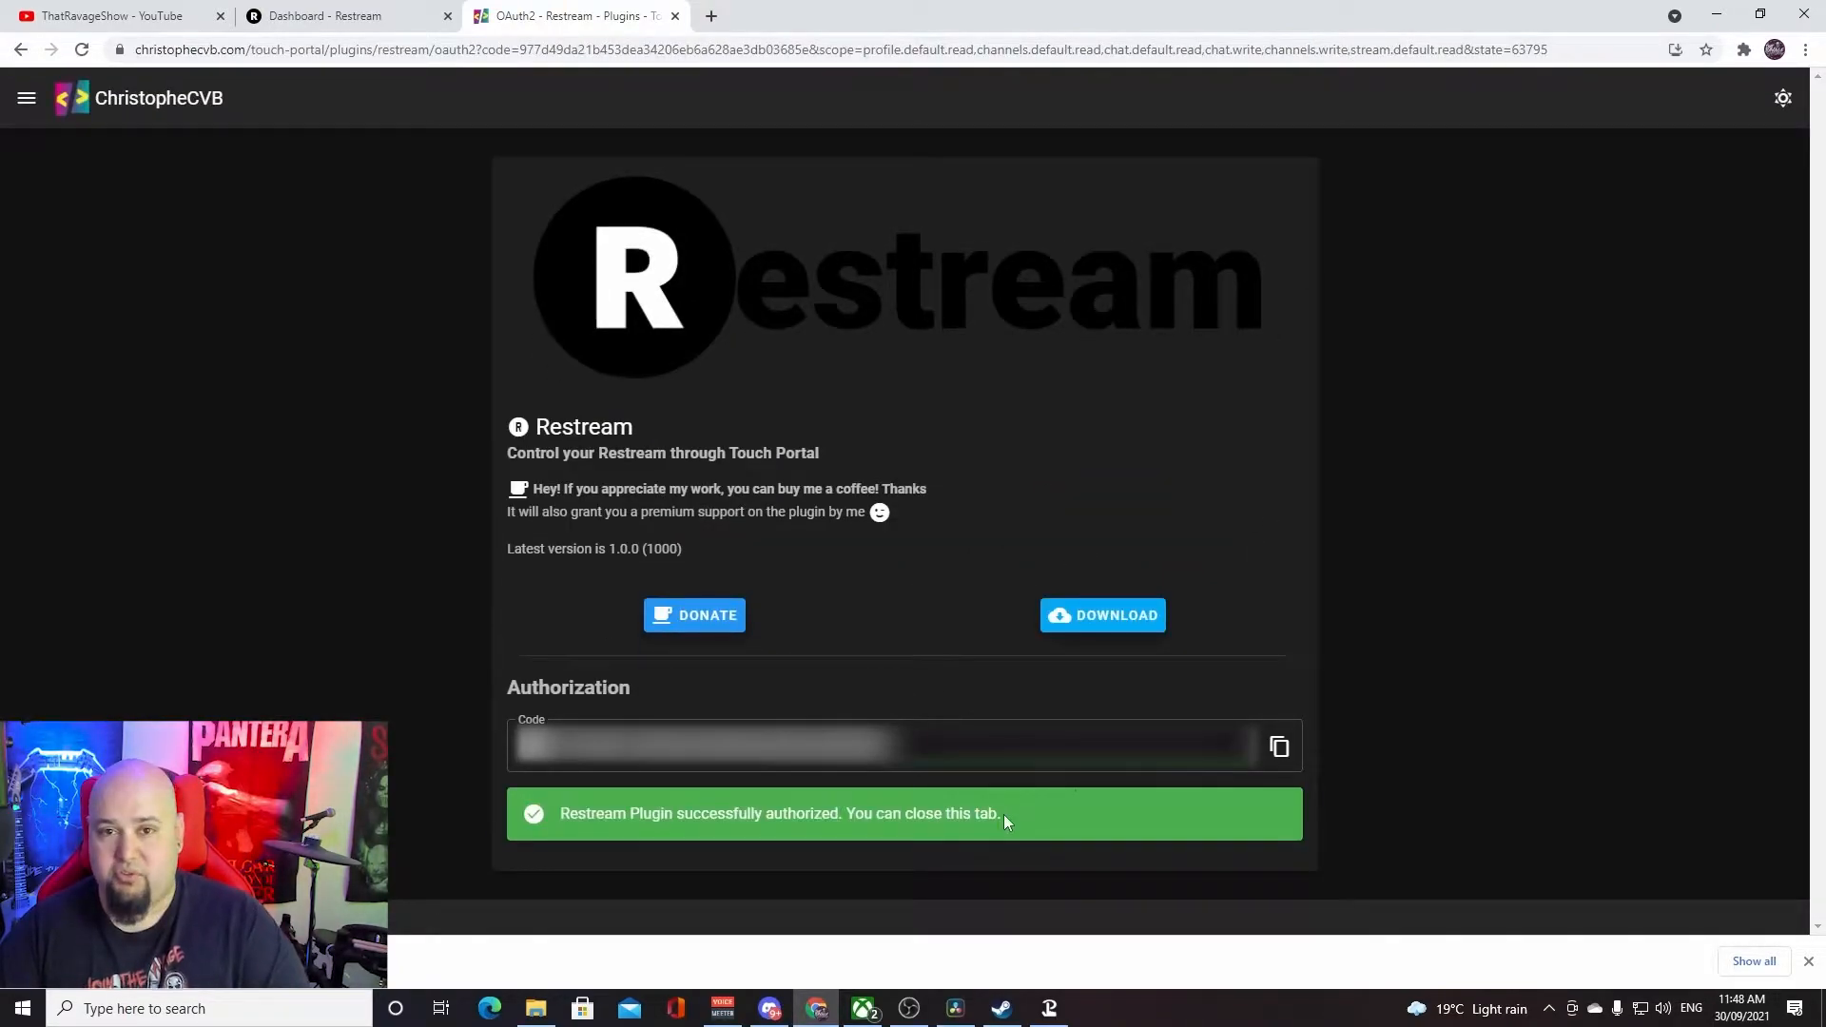
click(675, 16)
click(1717, 15)
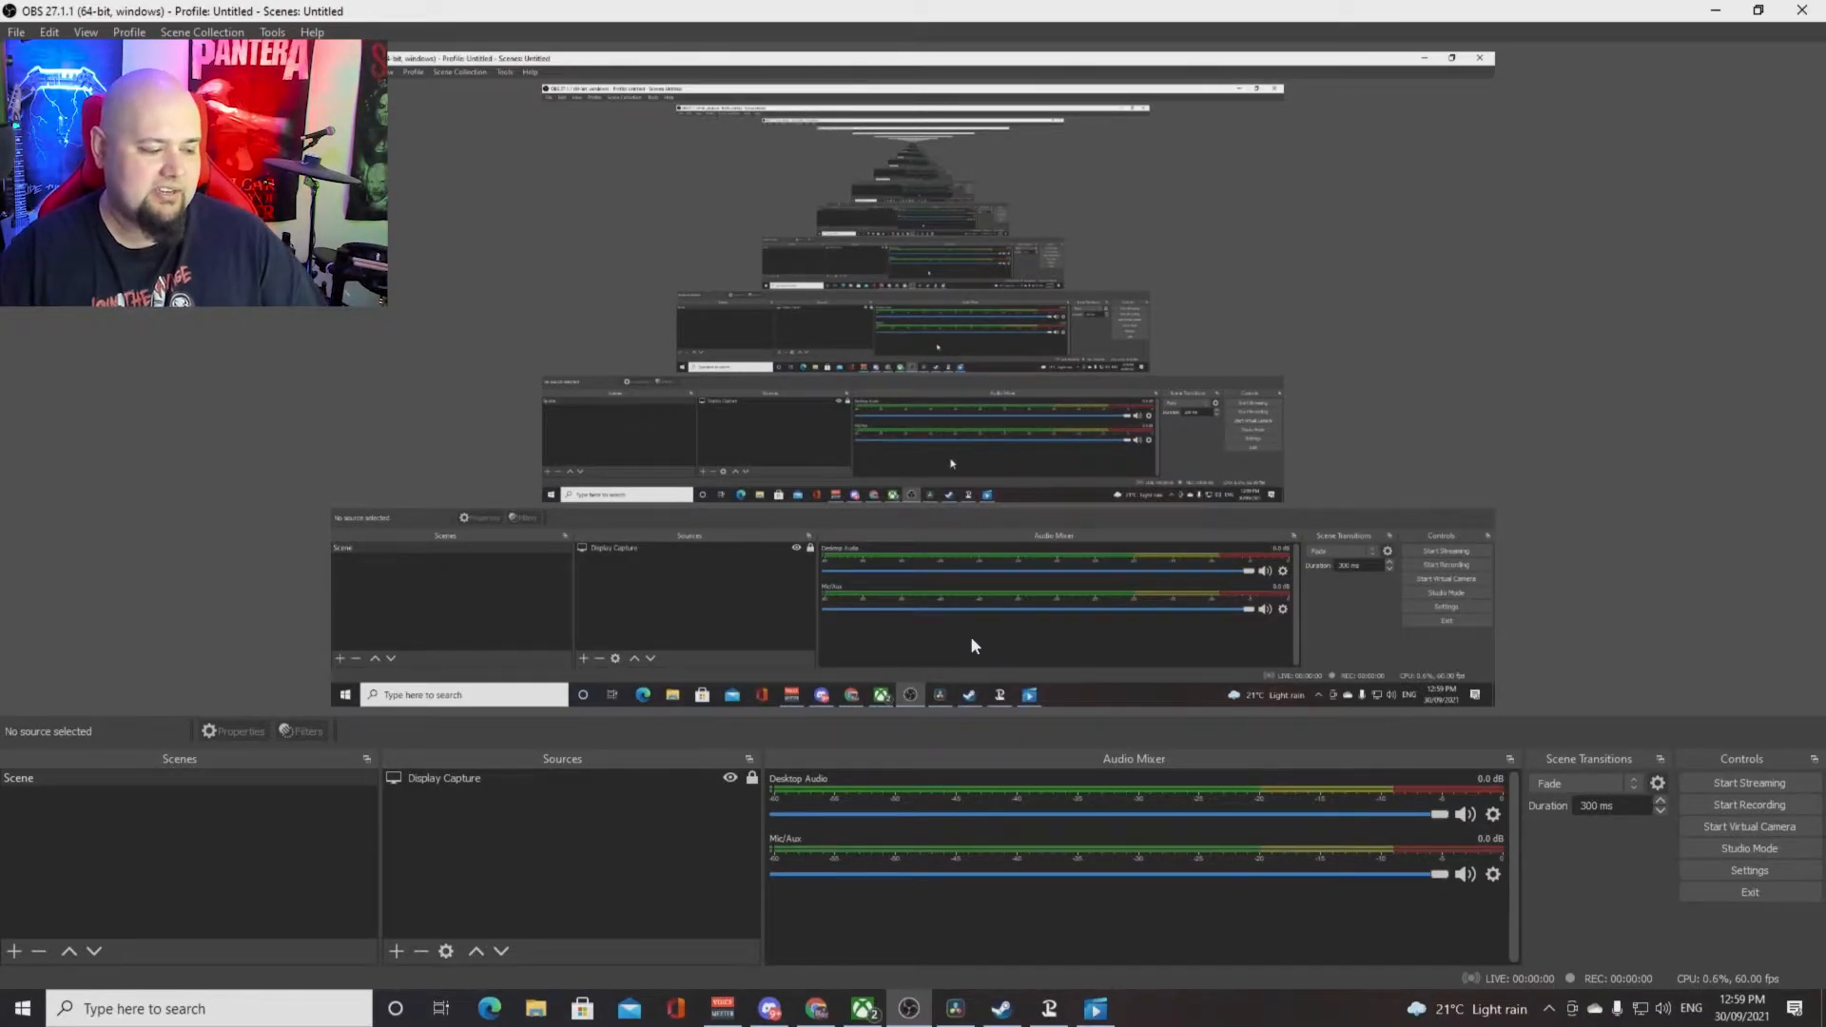
In OBS, add a new scene named Redemptions
click(14, 951)
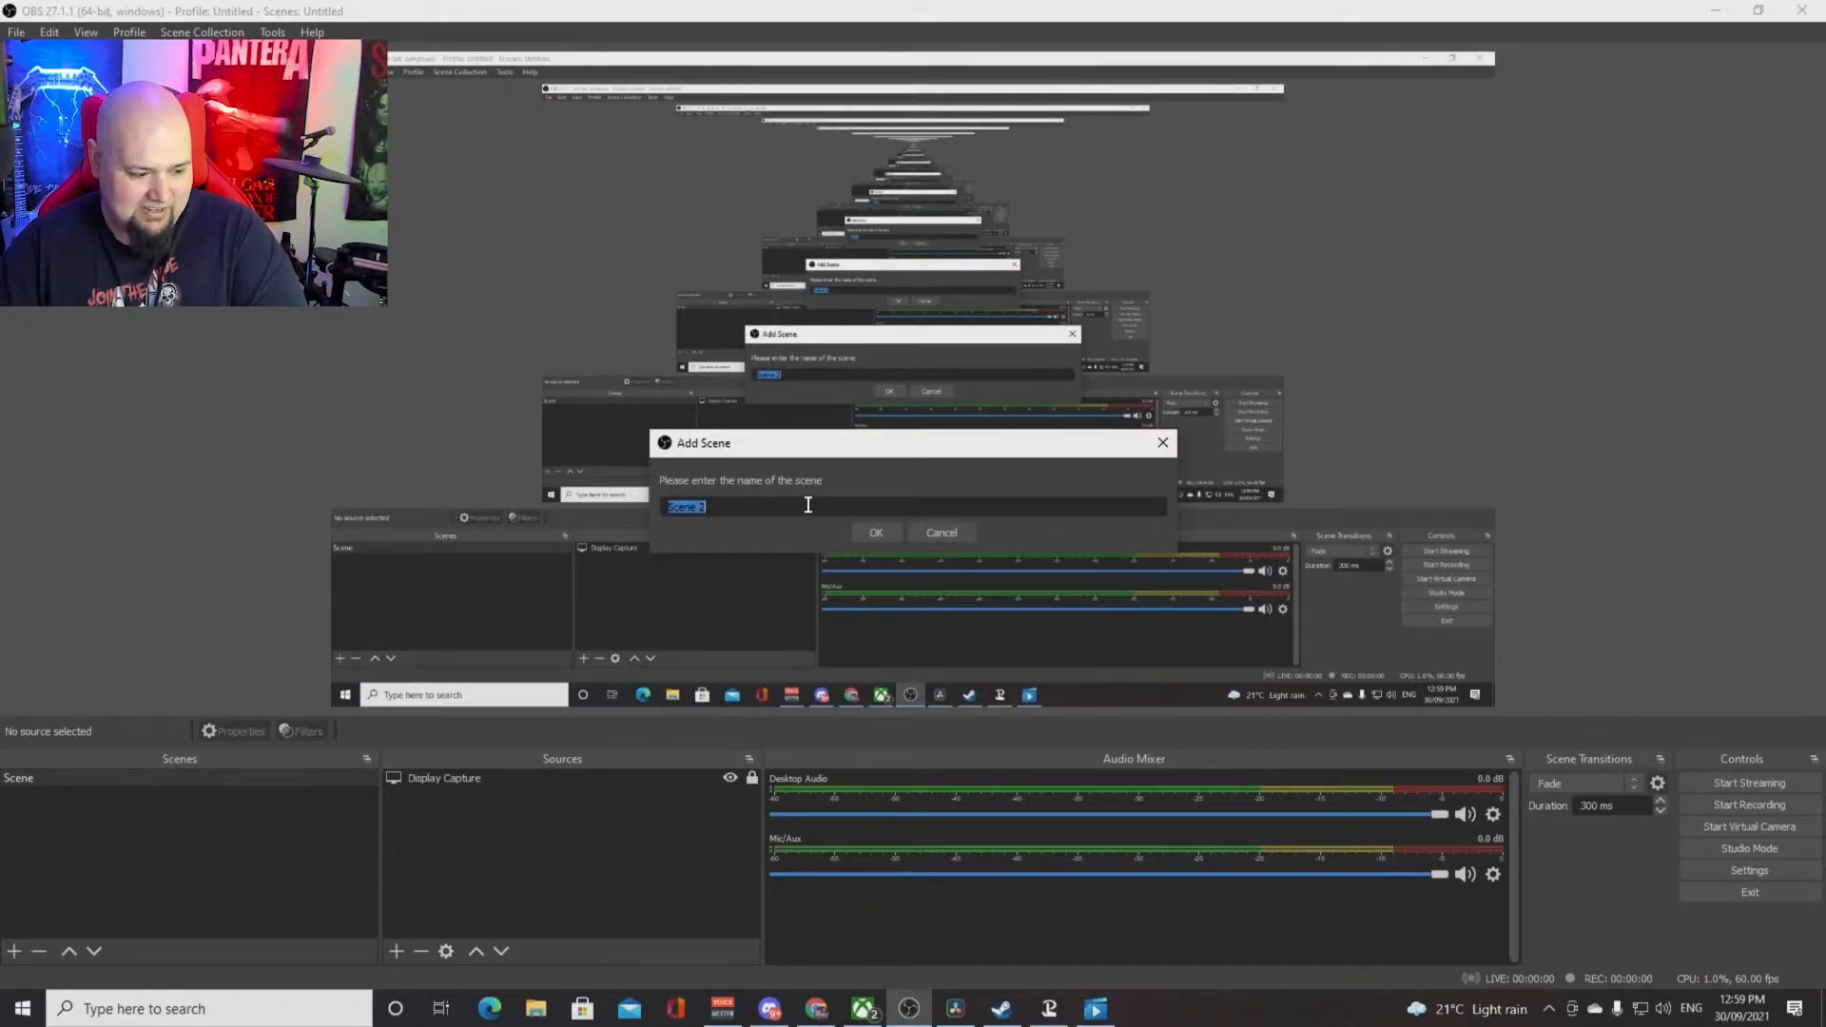
key(BackSpace)
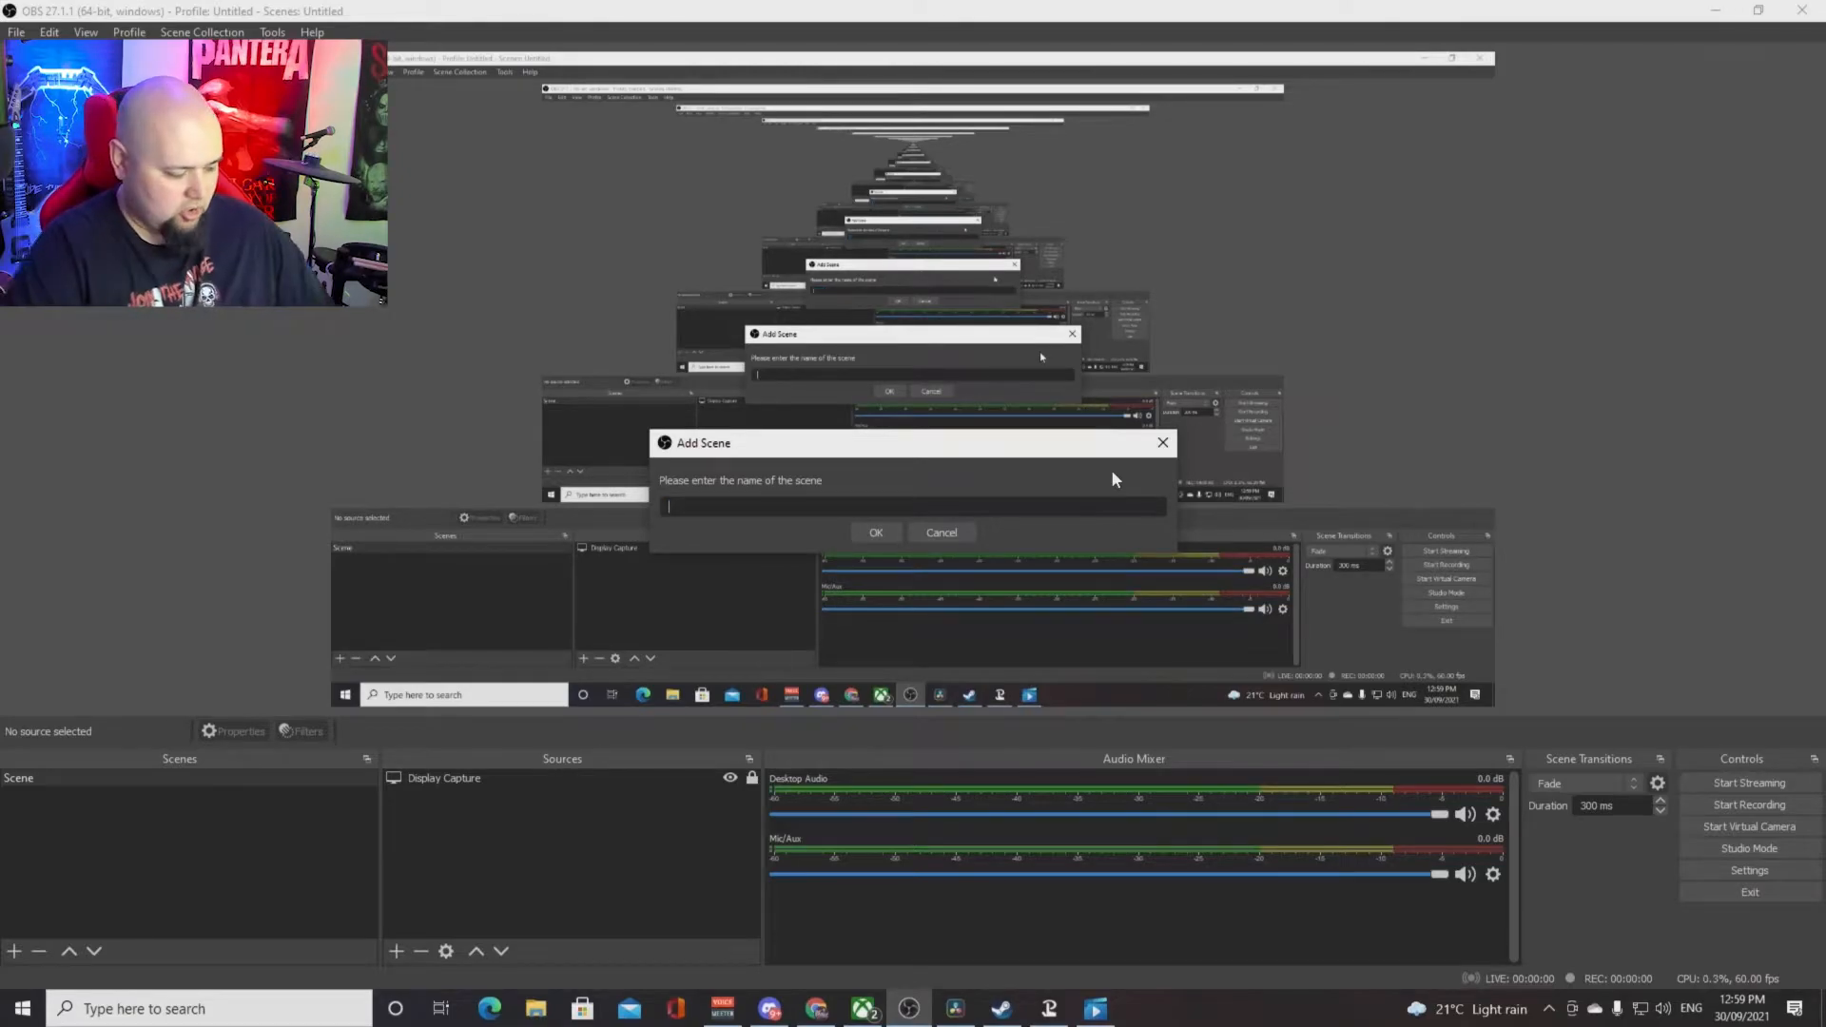
text(Redemptions)
key(Return)
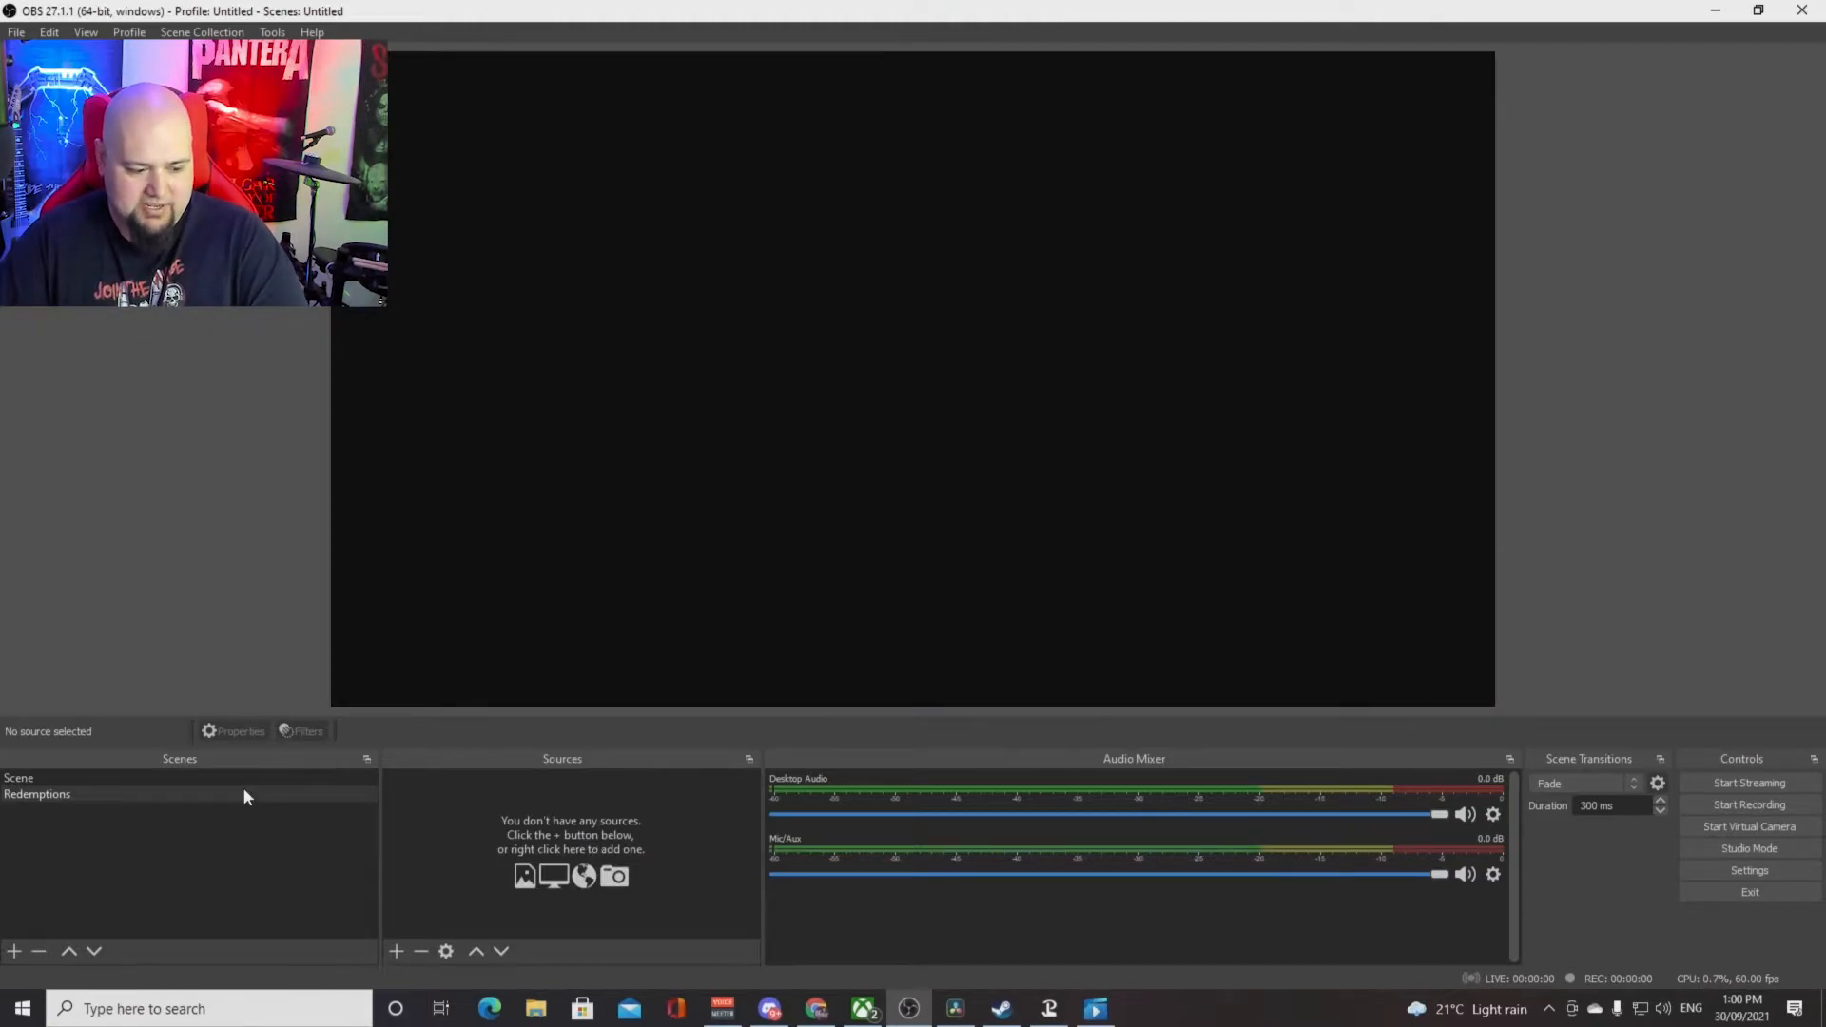
Add a new media source named Explosion to the Redemptions scene
click(396, 951)
click(454, 793)
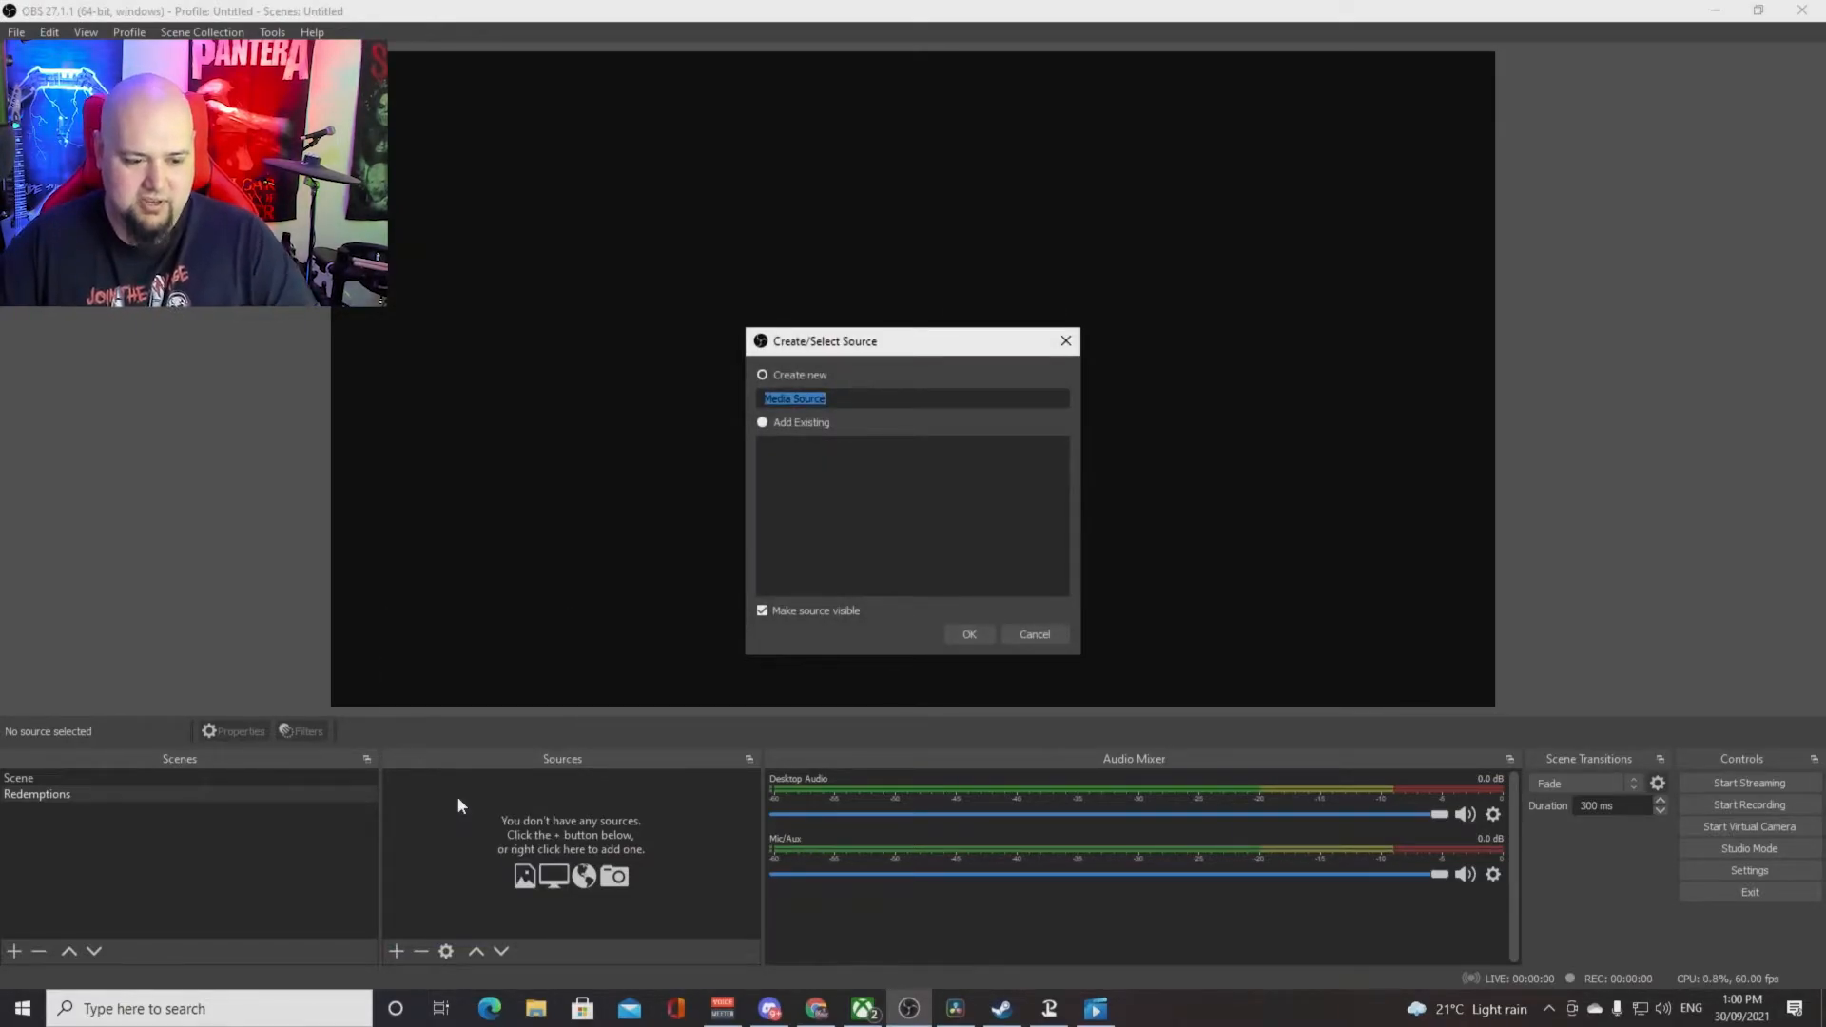
text(Explosions)
key(BackSpace)
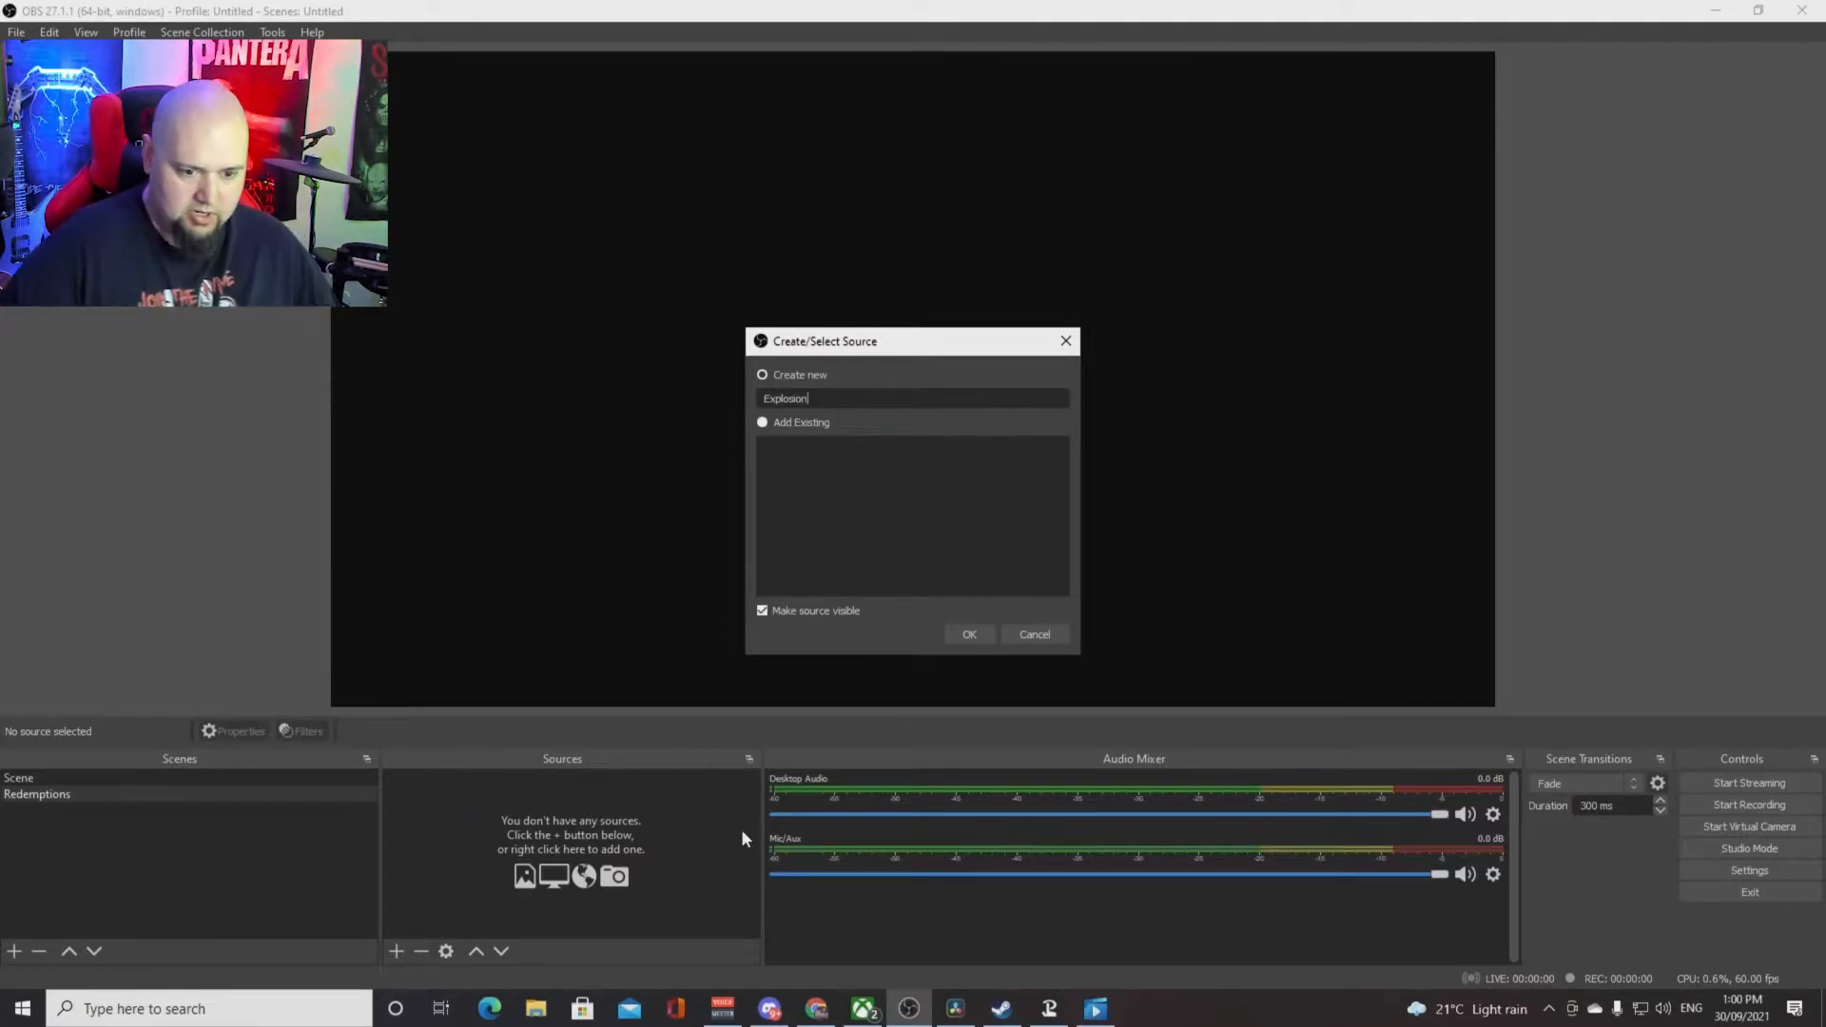
click(969, 635)
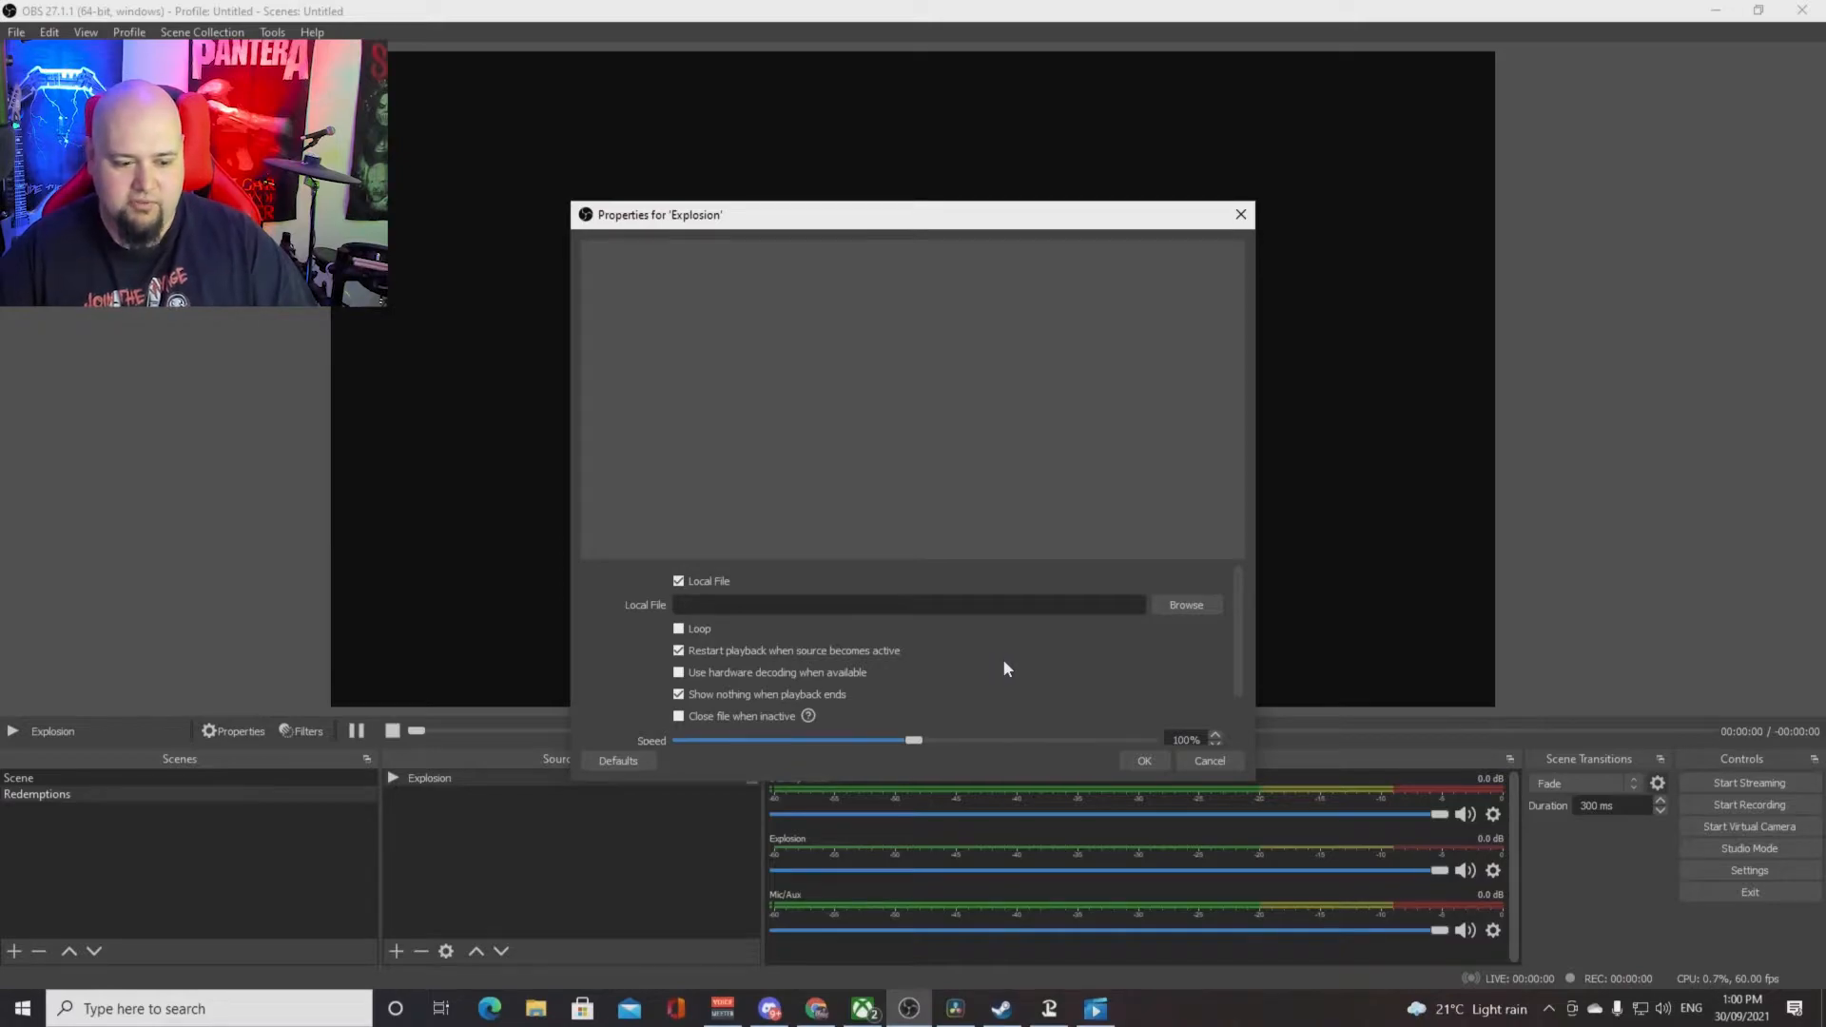
Turn off restarting playback when the source becomes active and load Free Green Screen Explosion Effect + Sound Effect (Short Version).webm from Downloads
click(678, 652)
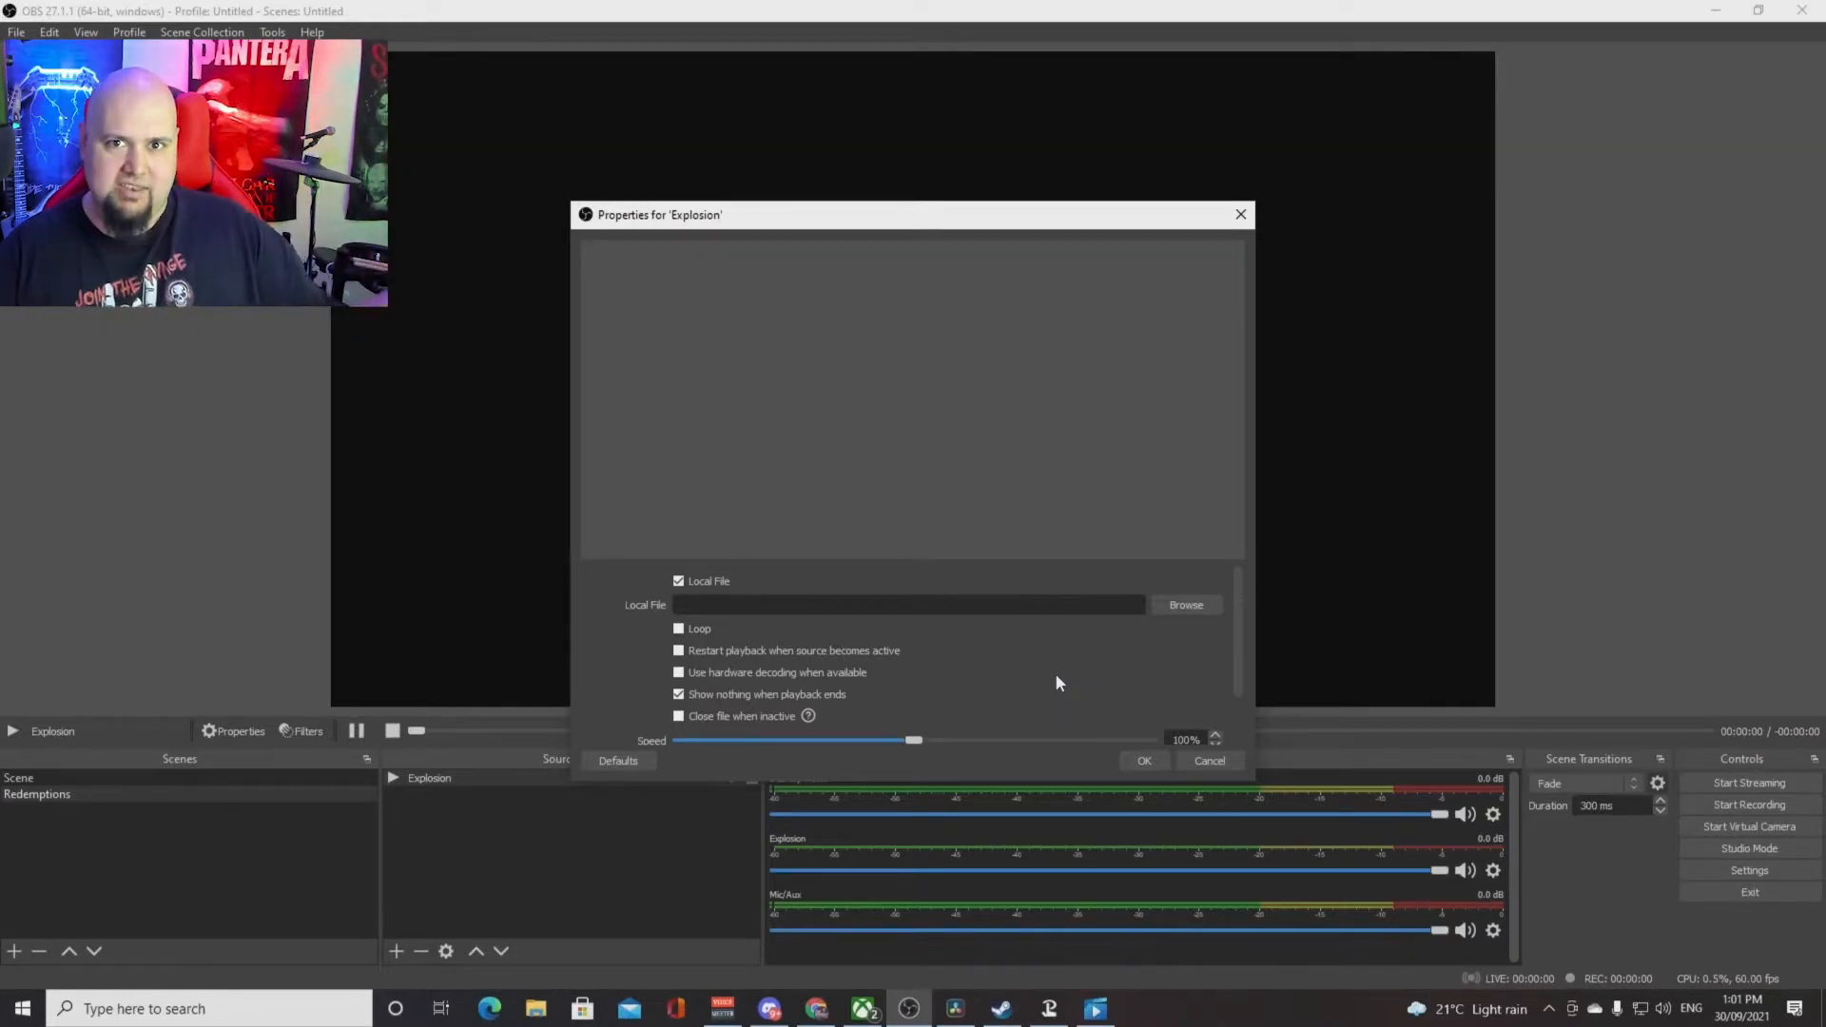
click(1186, 605)
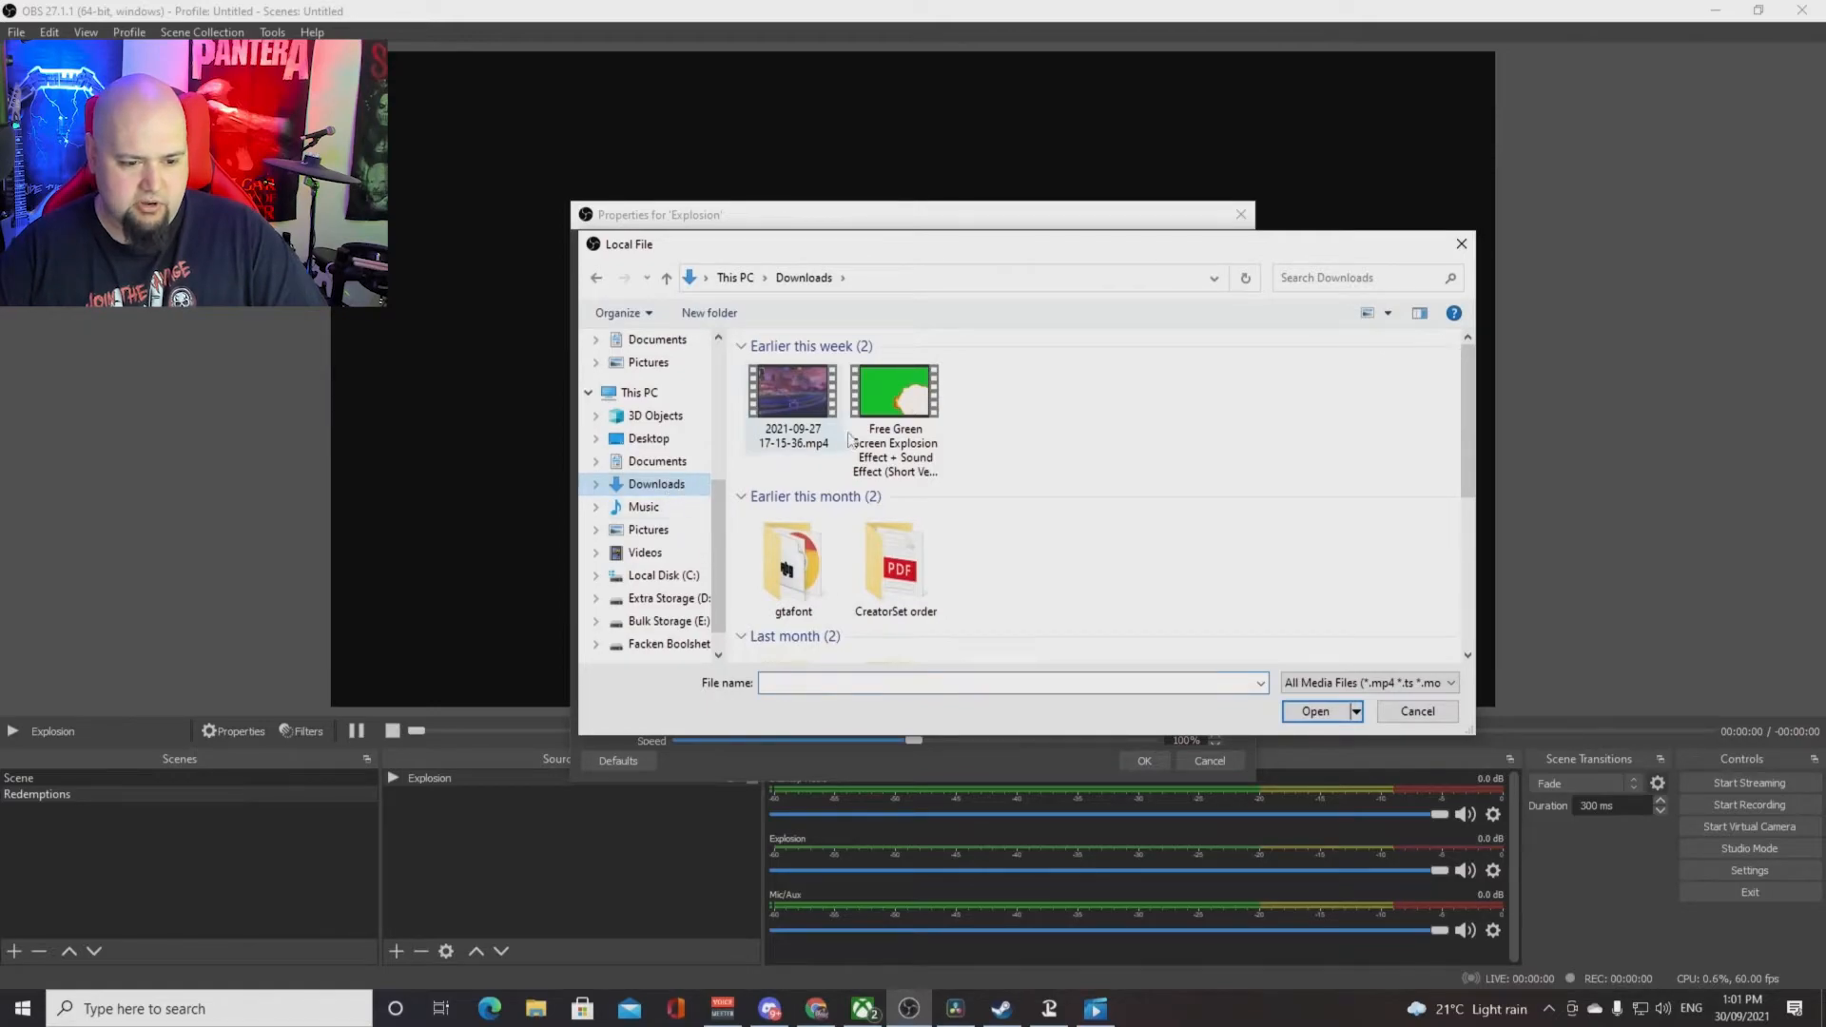
click(873, 436)
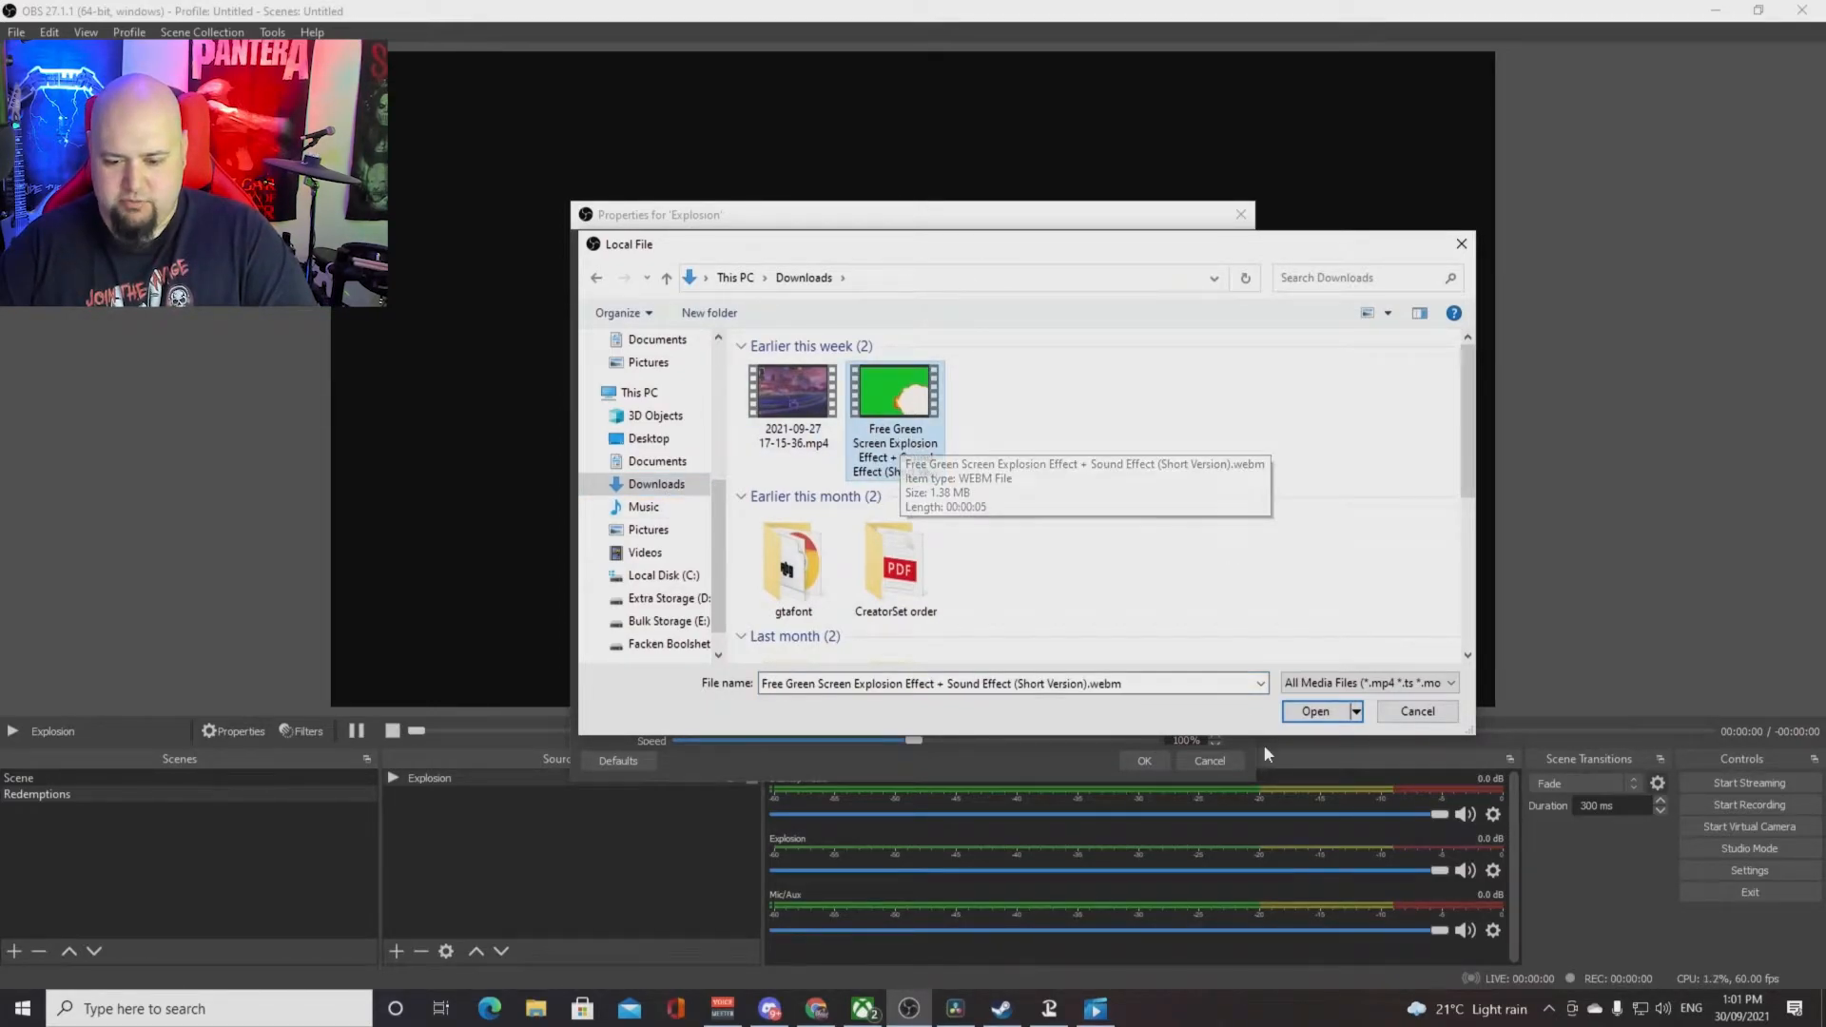
click(1314, 713)
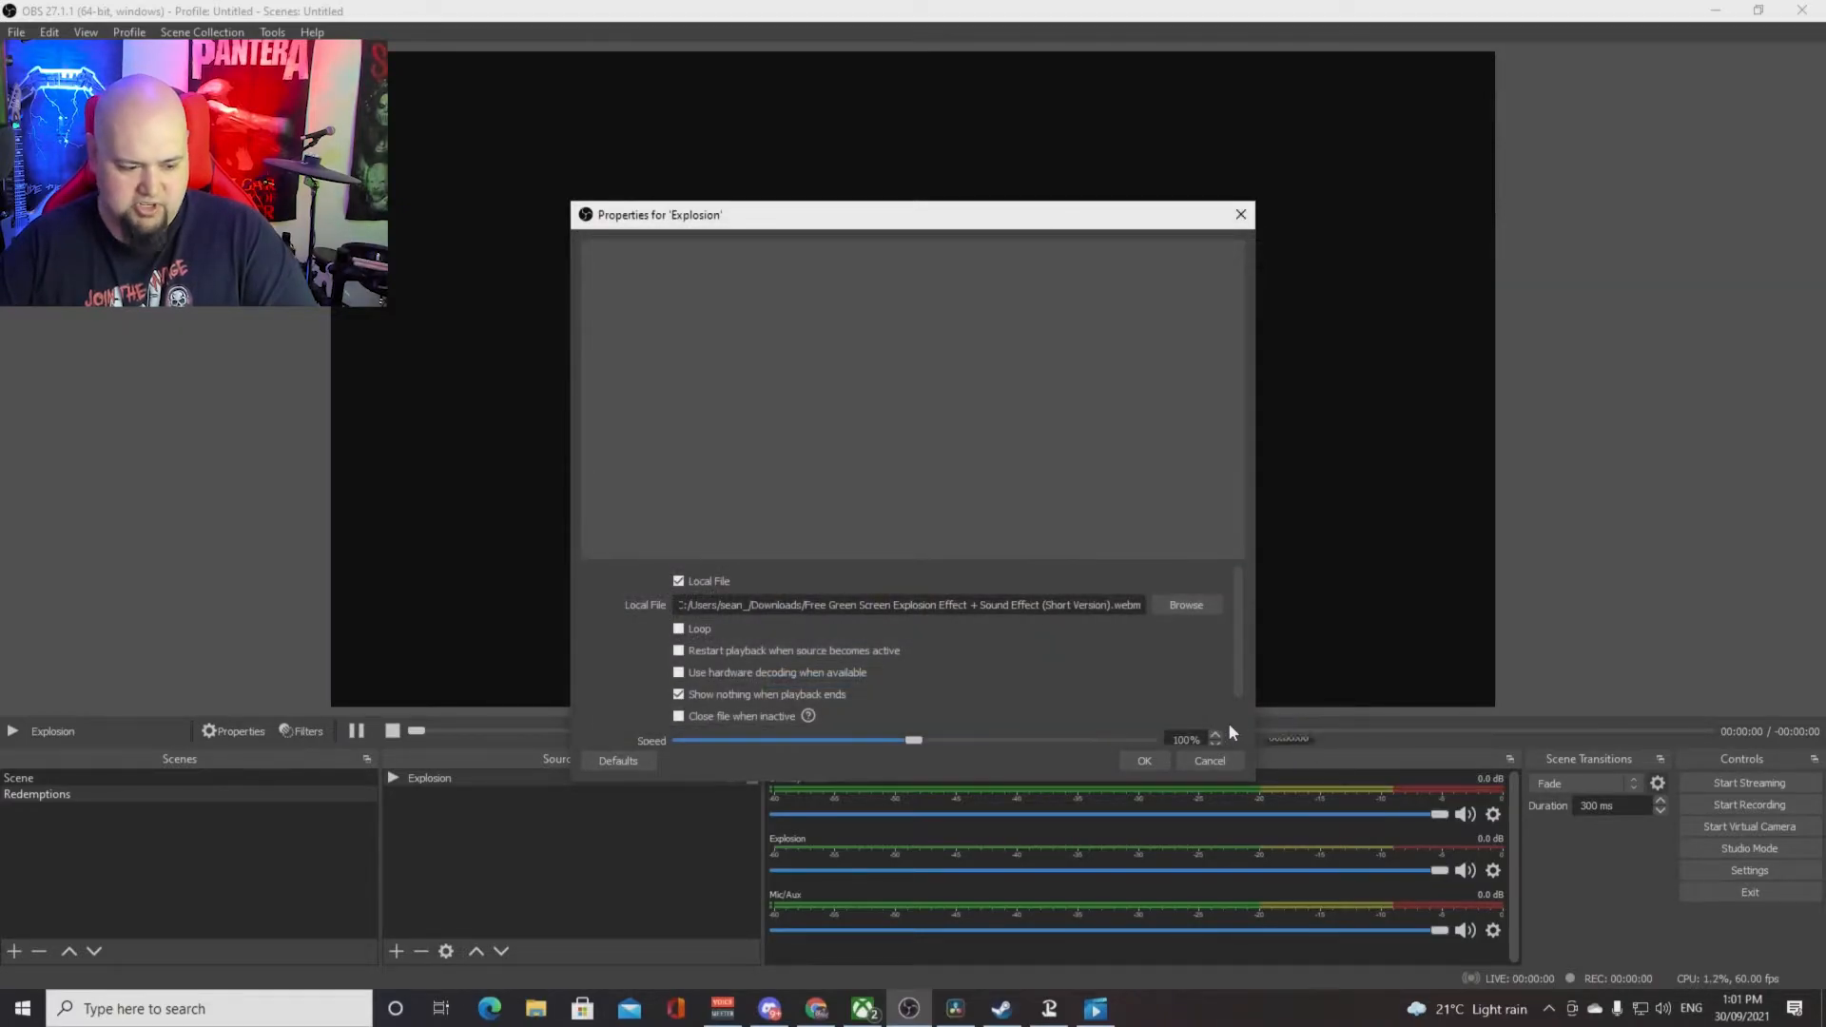
click(1146, 761)
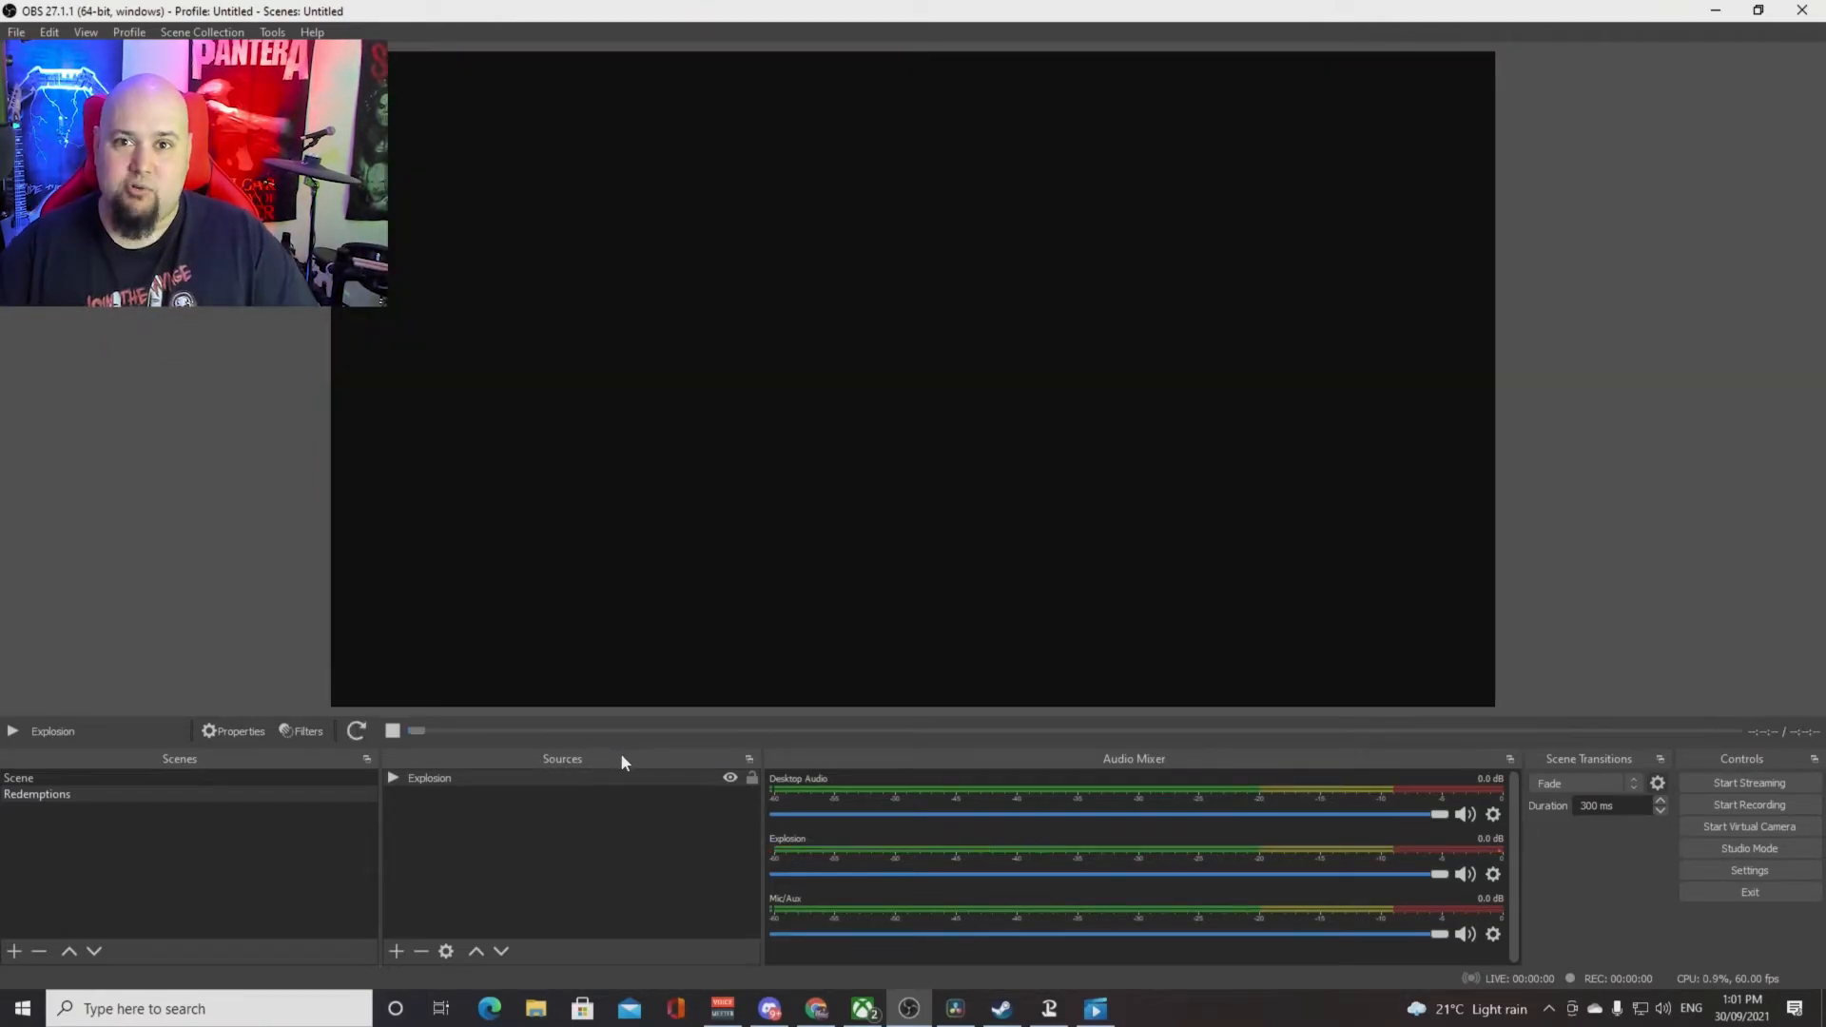
Add a Chroma Key effect filter to the Explosion source, keeping the default filter name
right_click(530, 783)
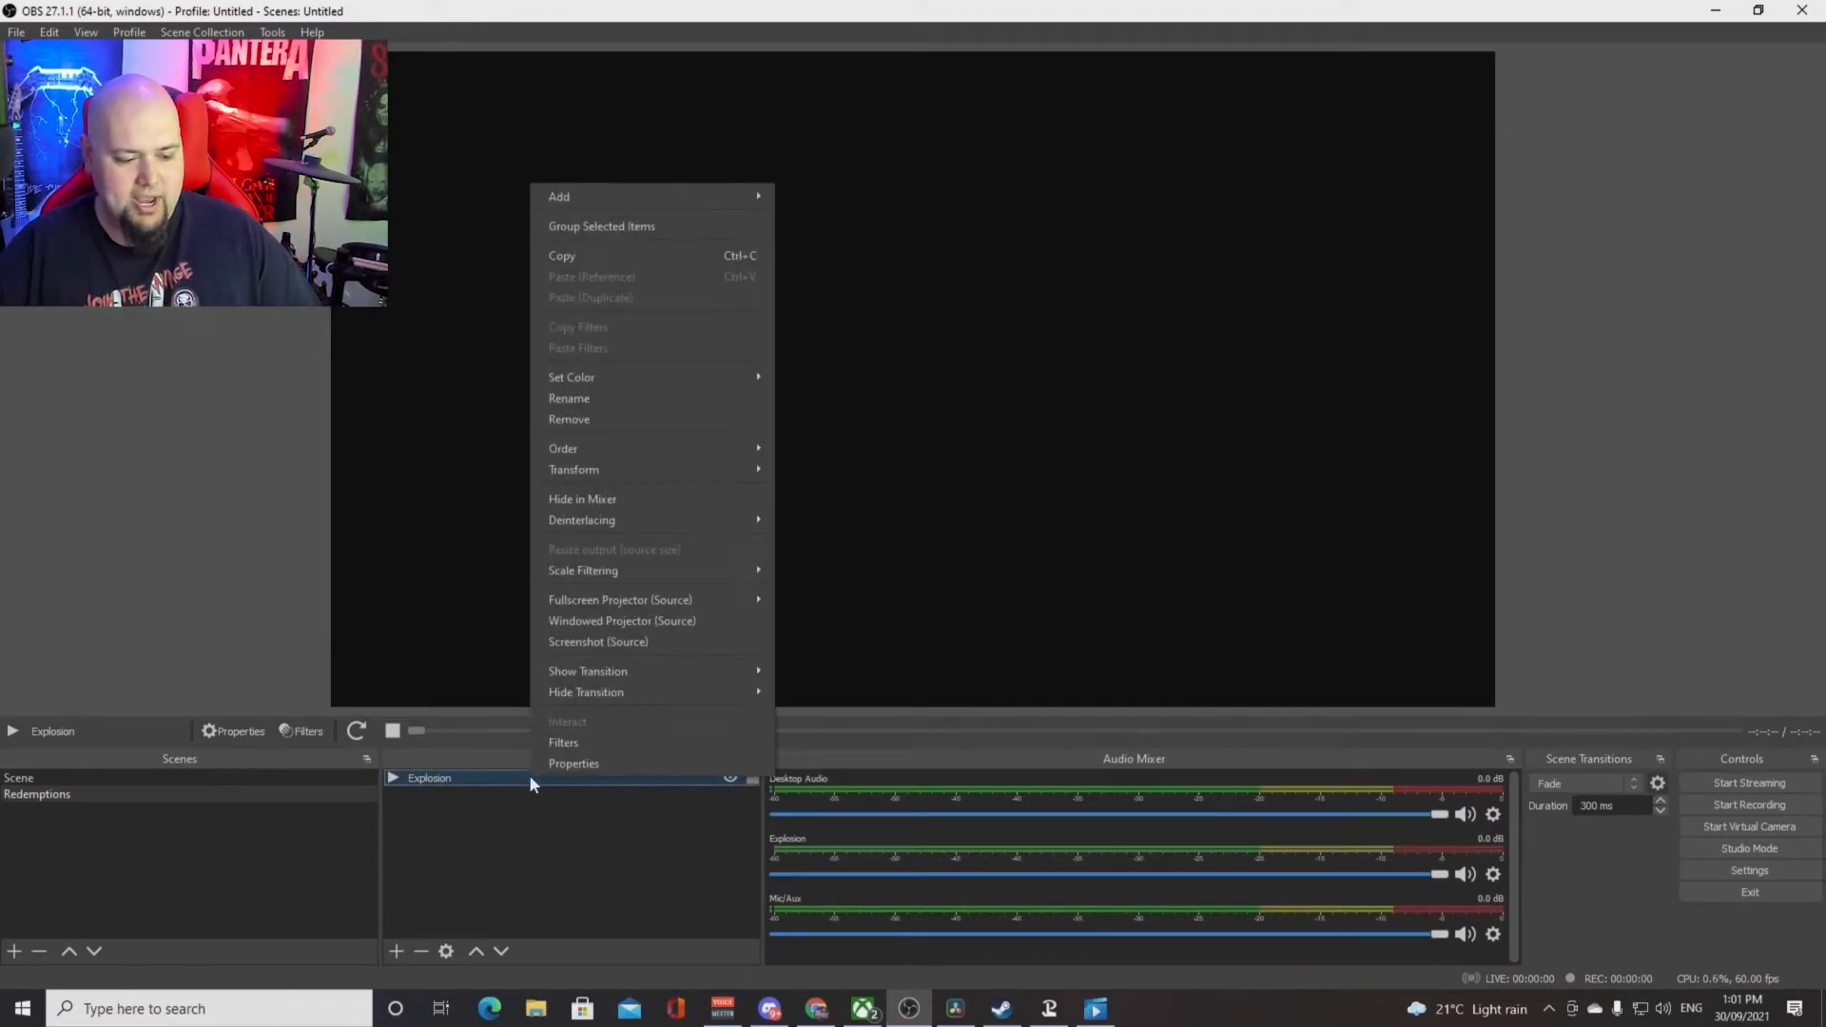
click(571, 743)
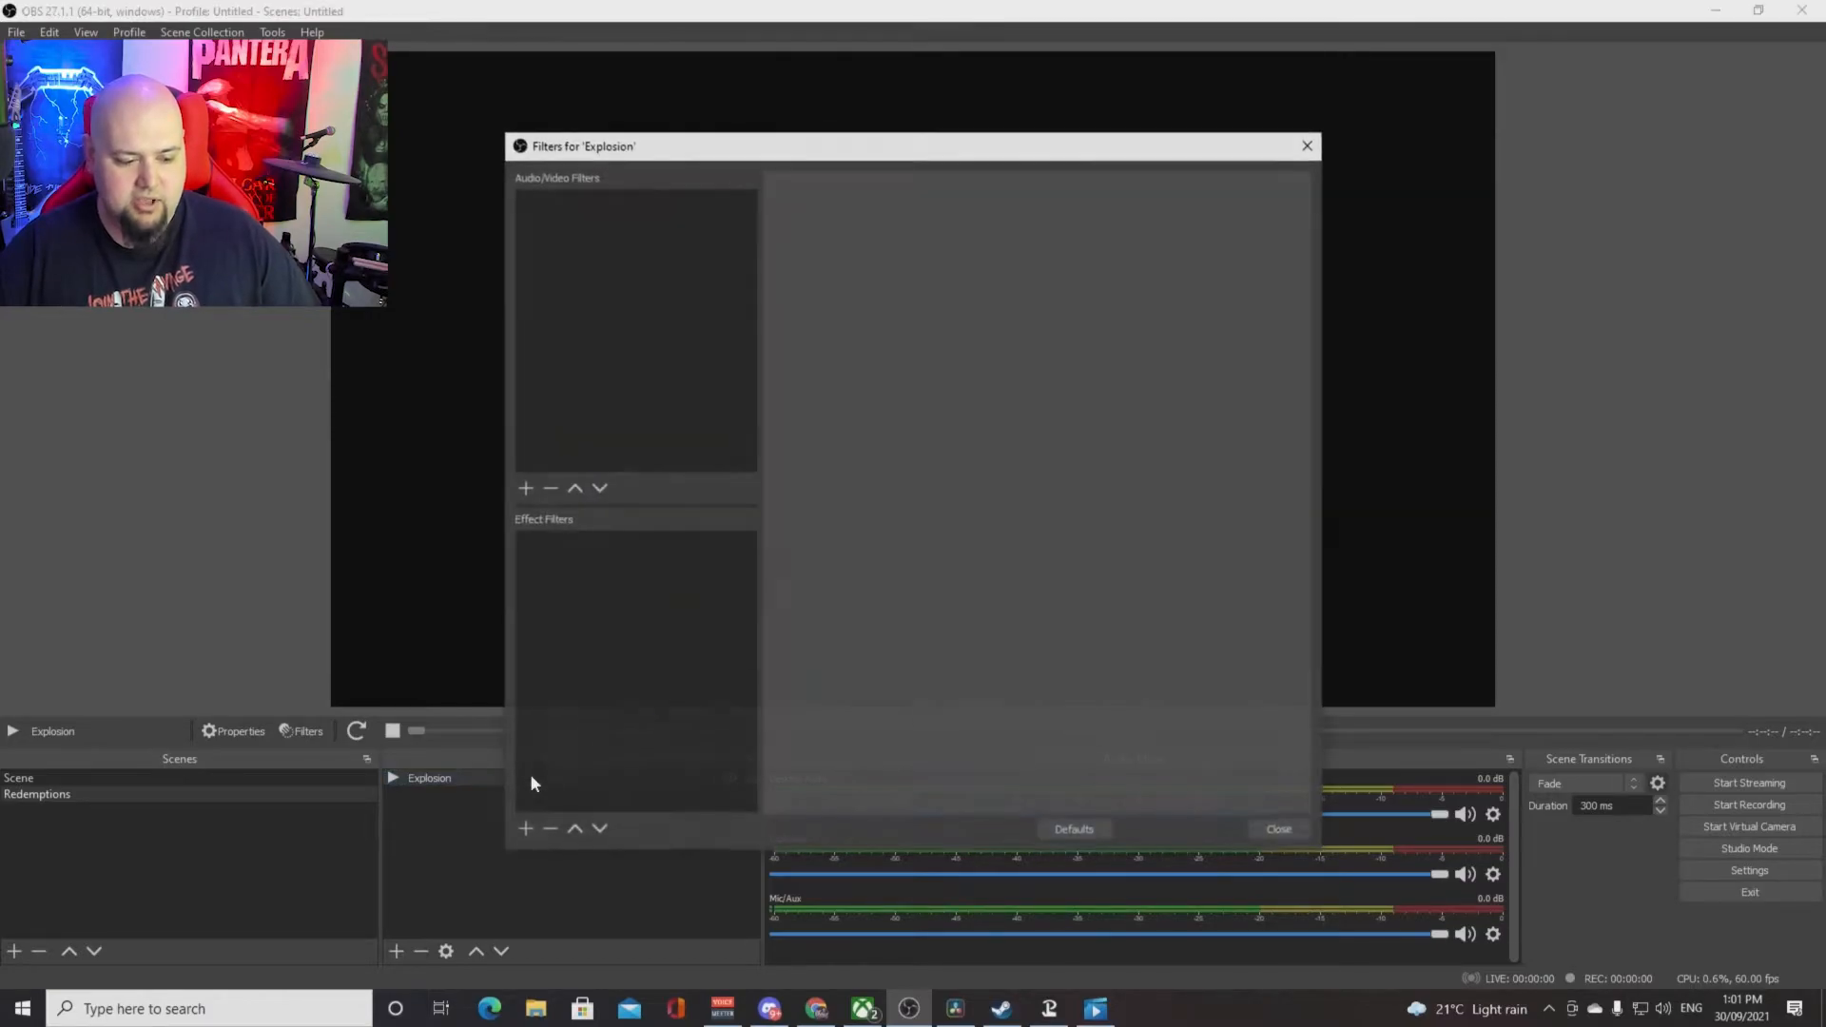
click(524, 831)
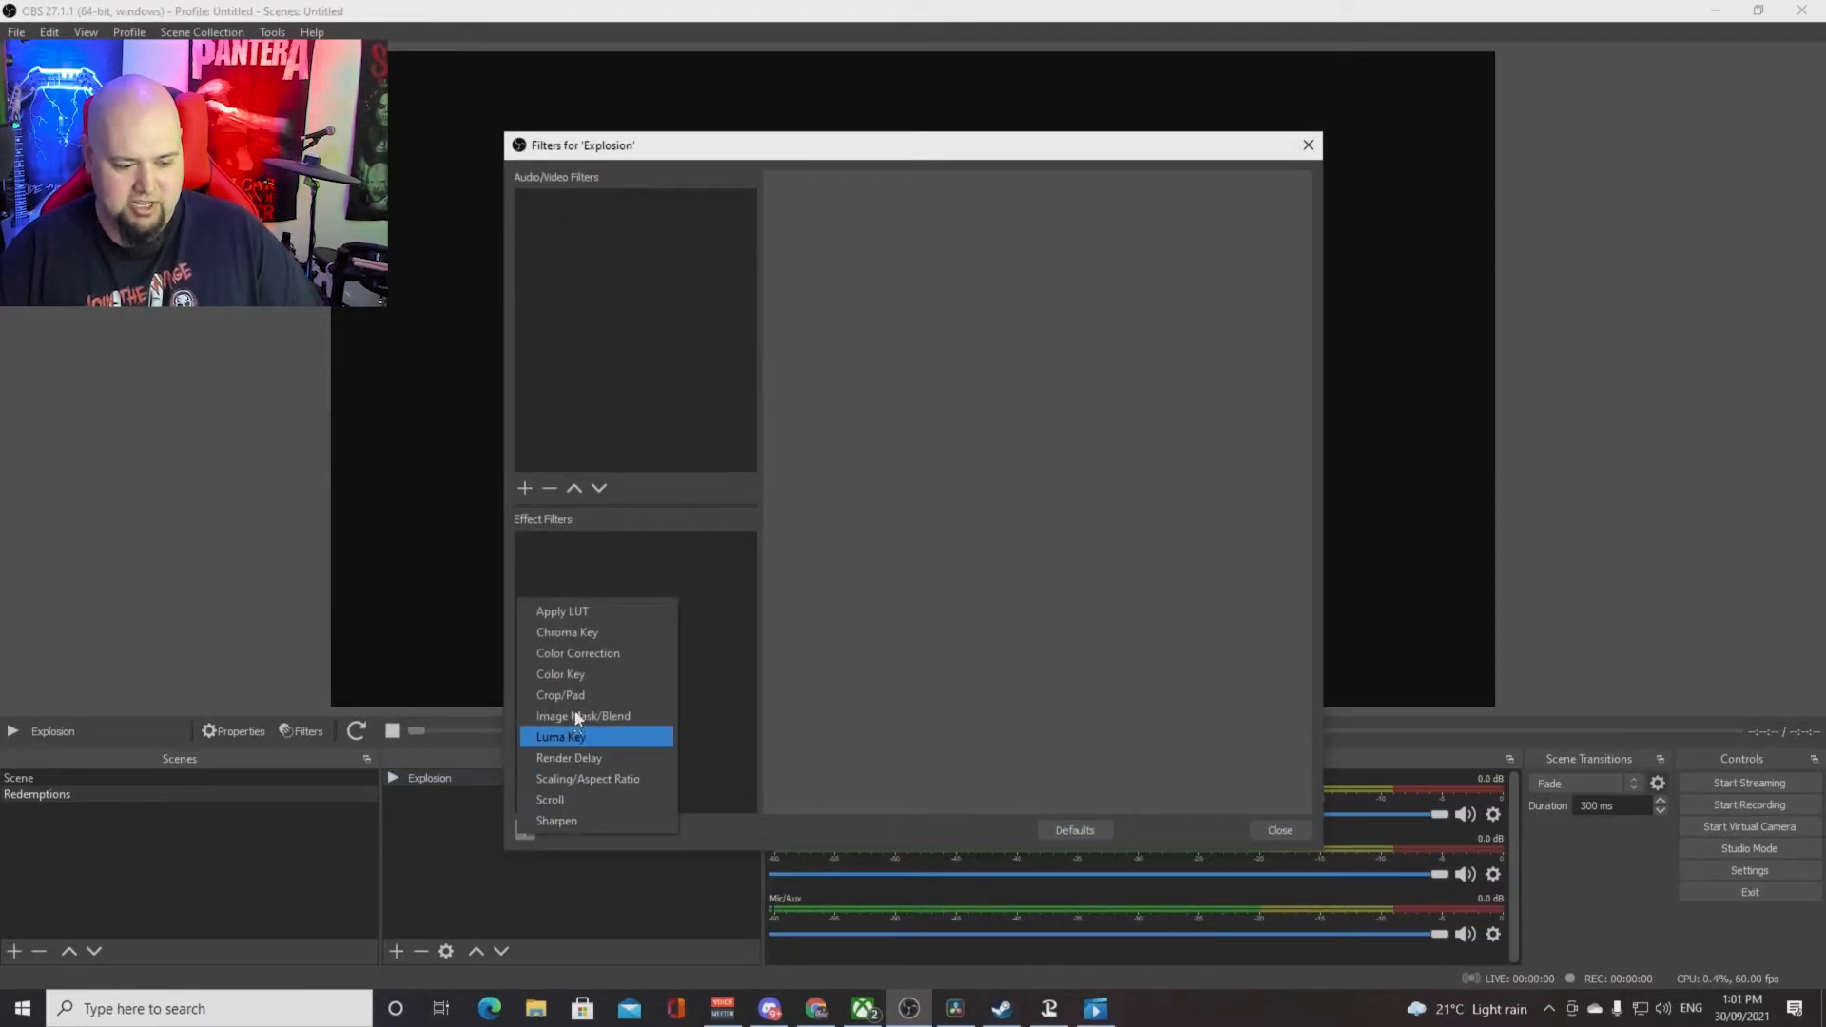
click(579, 633)
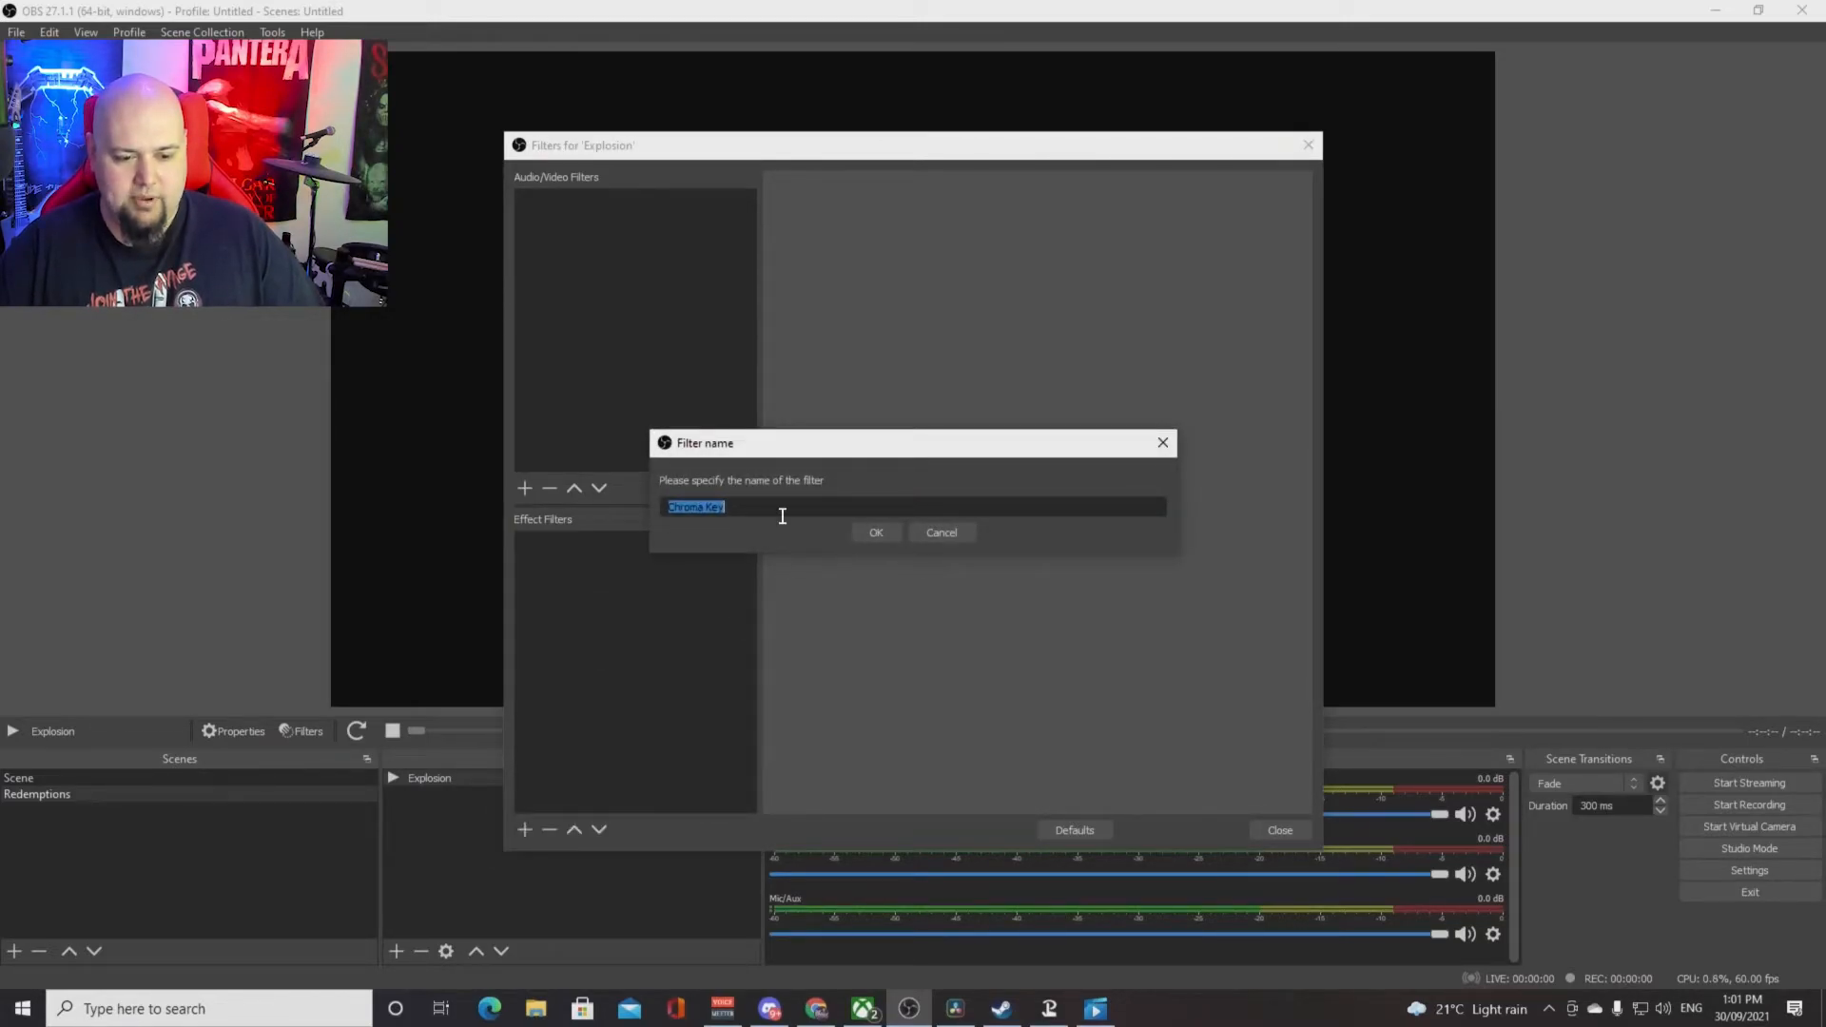
click(876, 533)
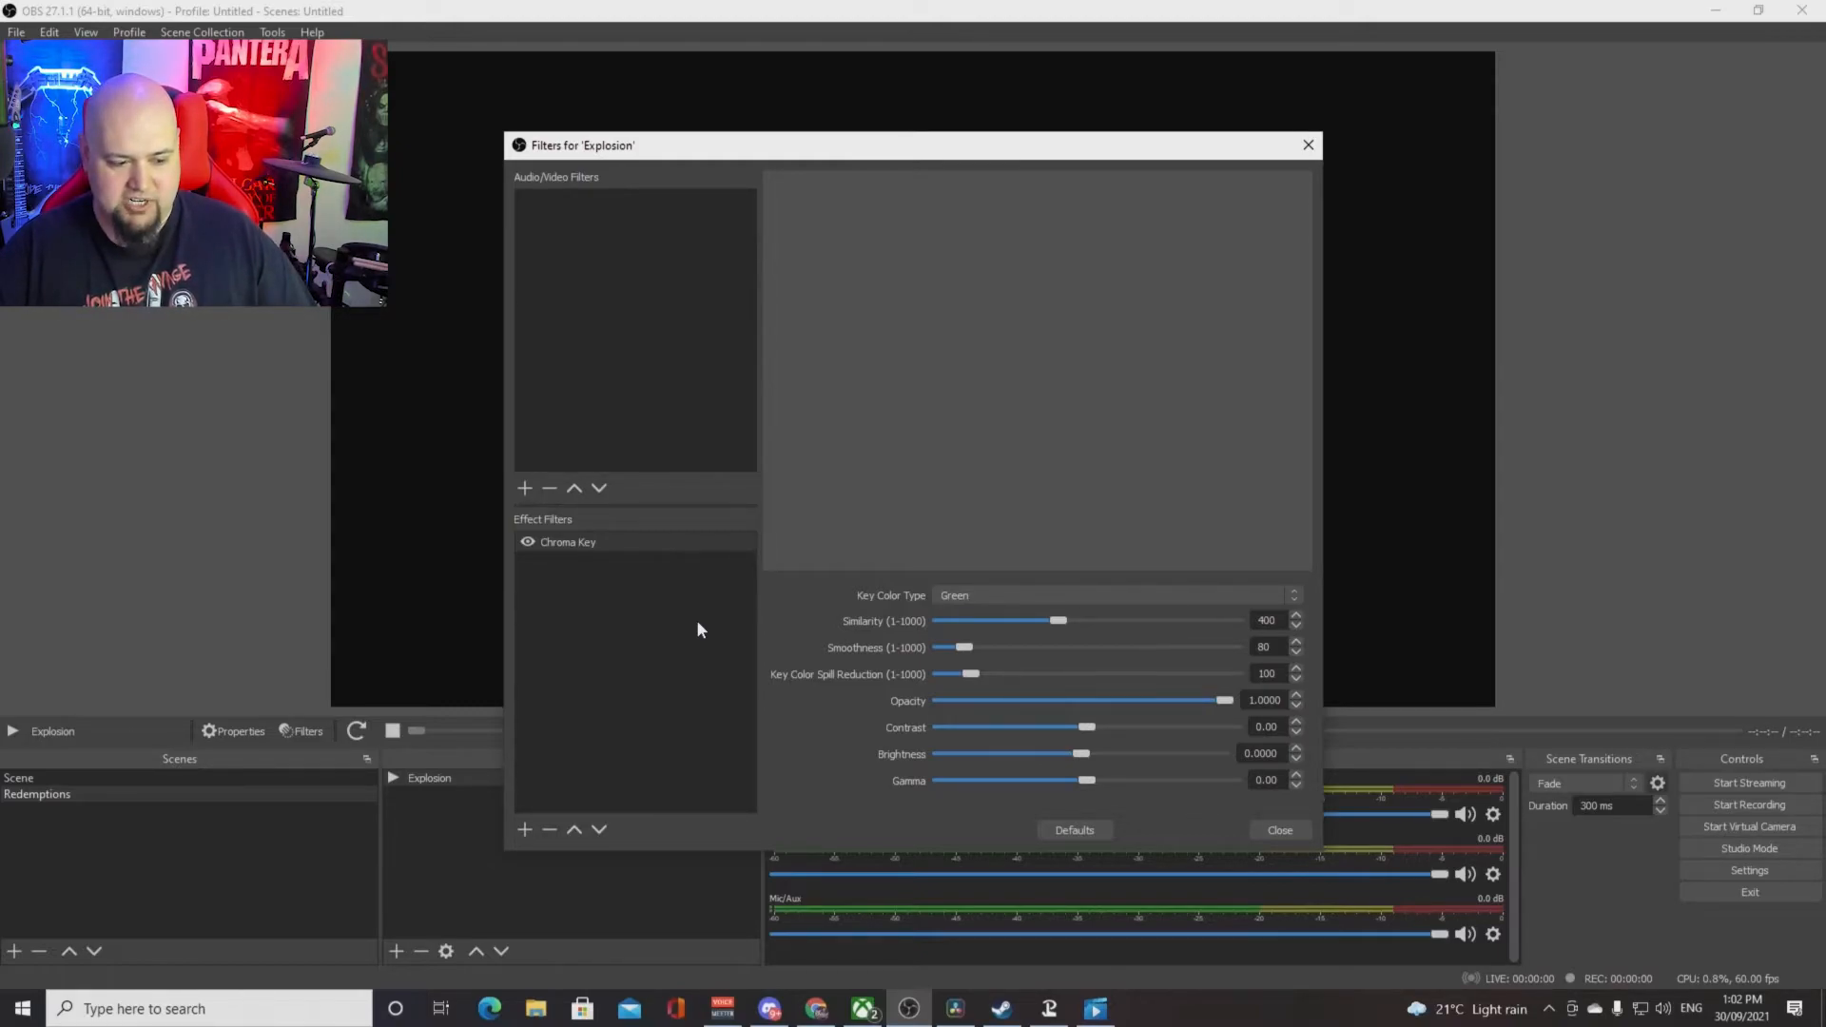
Replay the Explosion media to preview the keyed effect, and close its filters
click(359, 731)
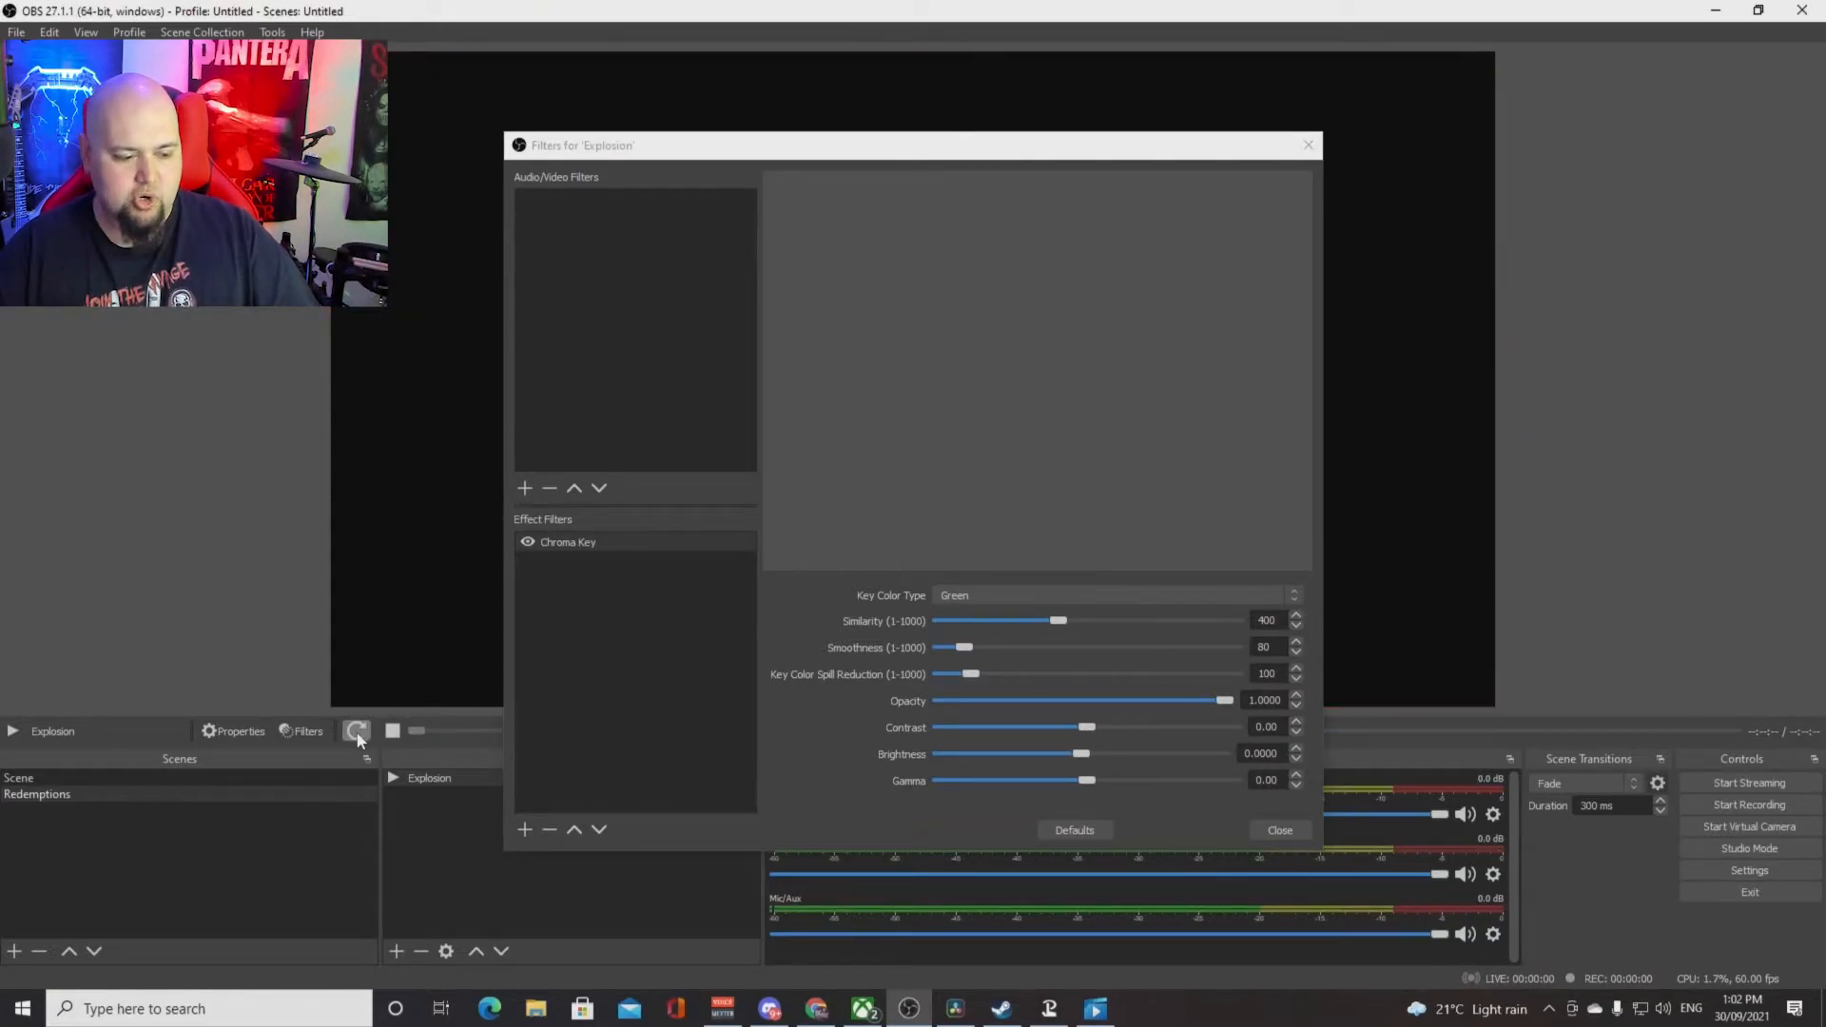
click(358, 734)
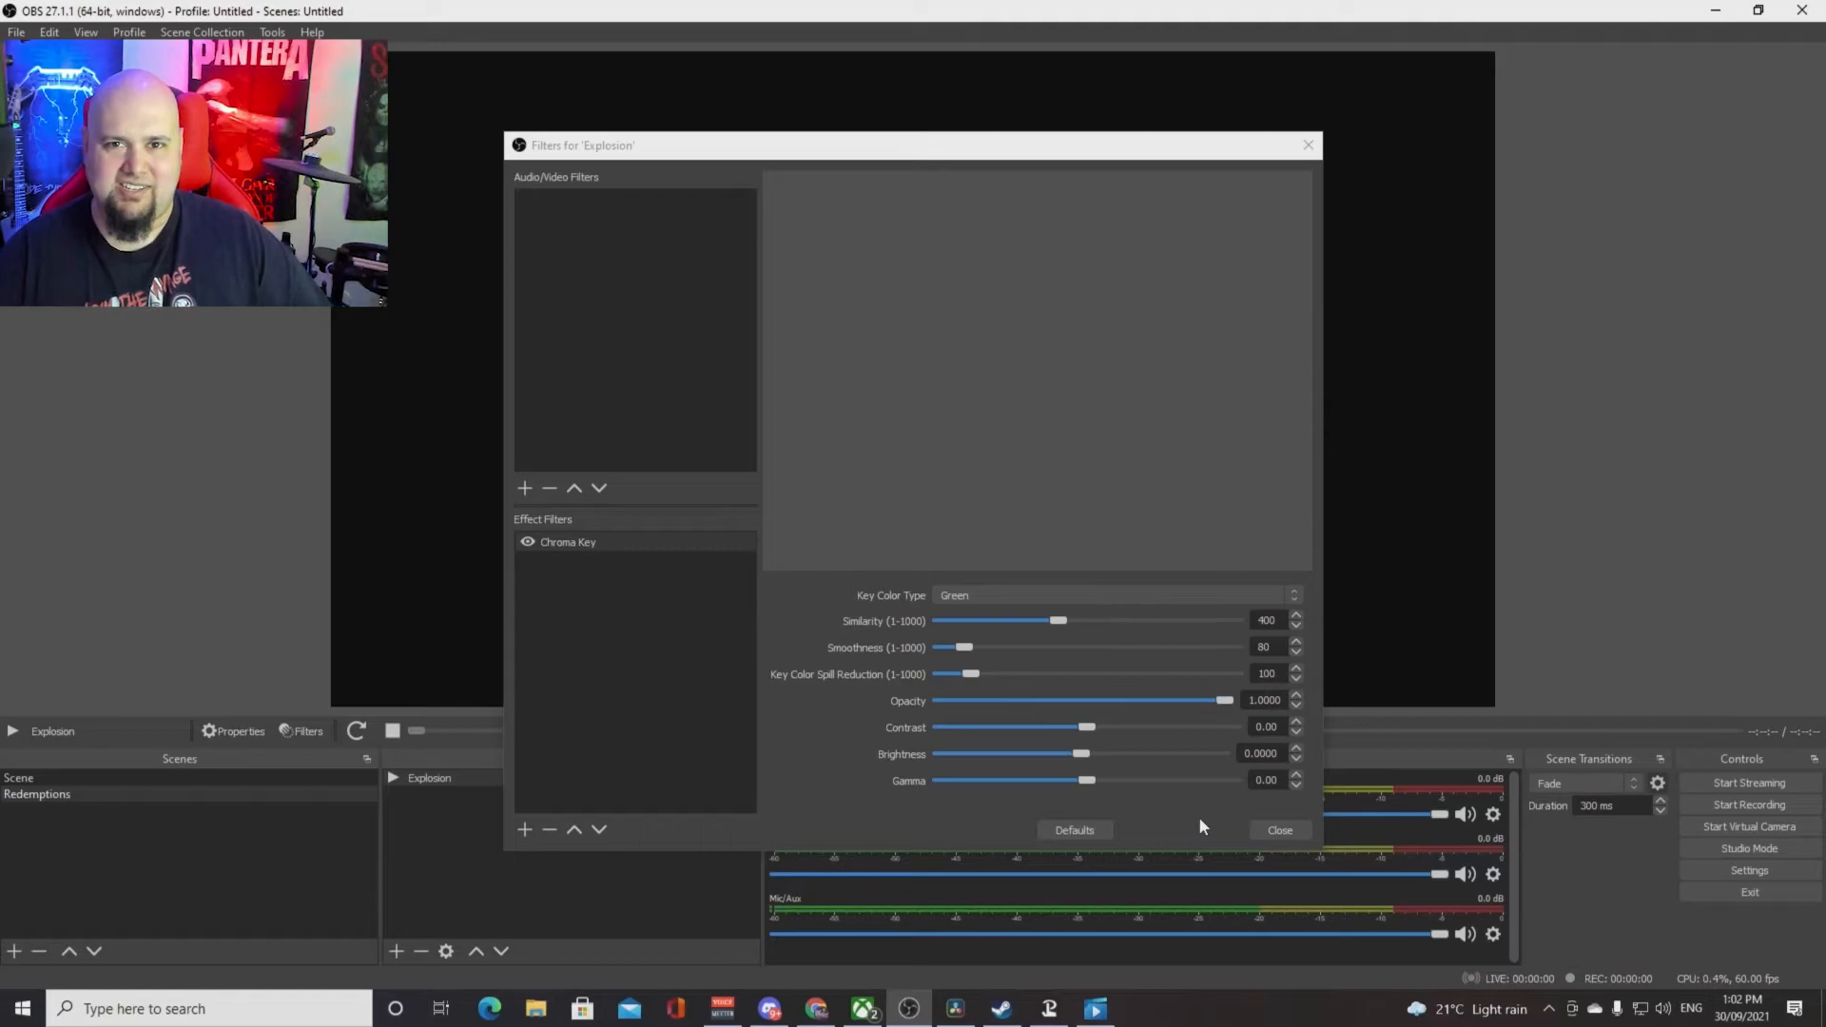
click(1284, 831)
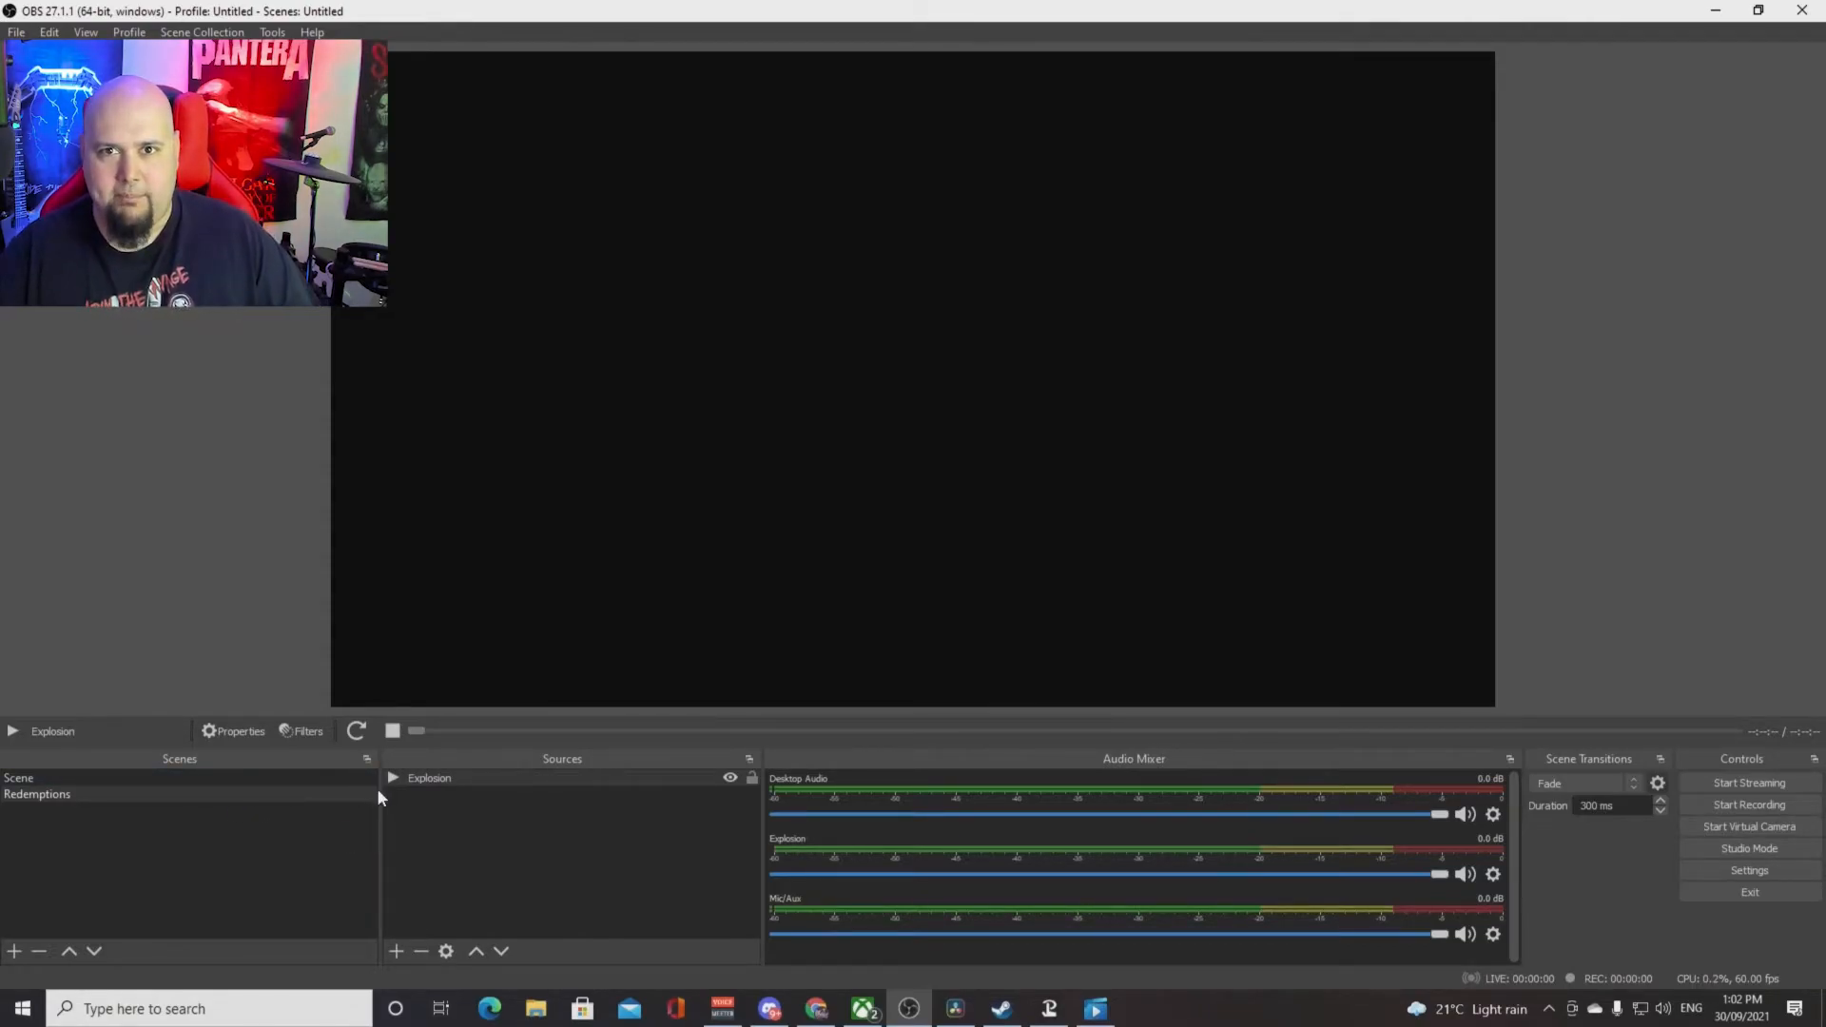
Add the existing Redemptions scene as a visible source in the scene named Scene
click(55, 774)
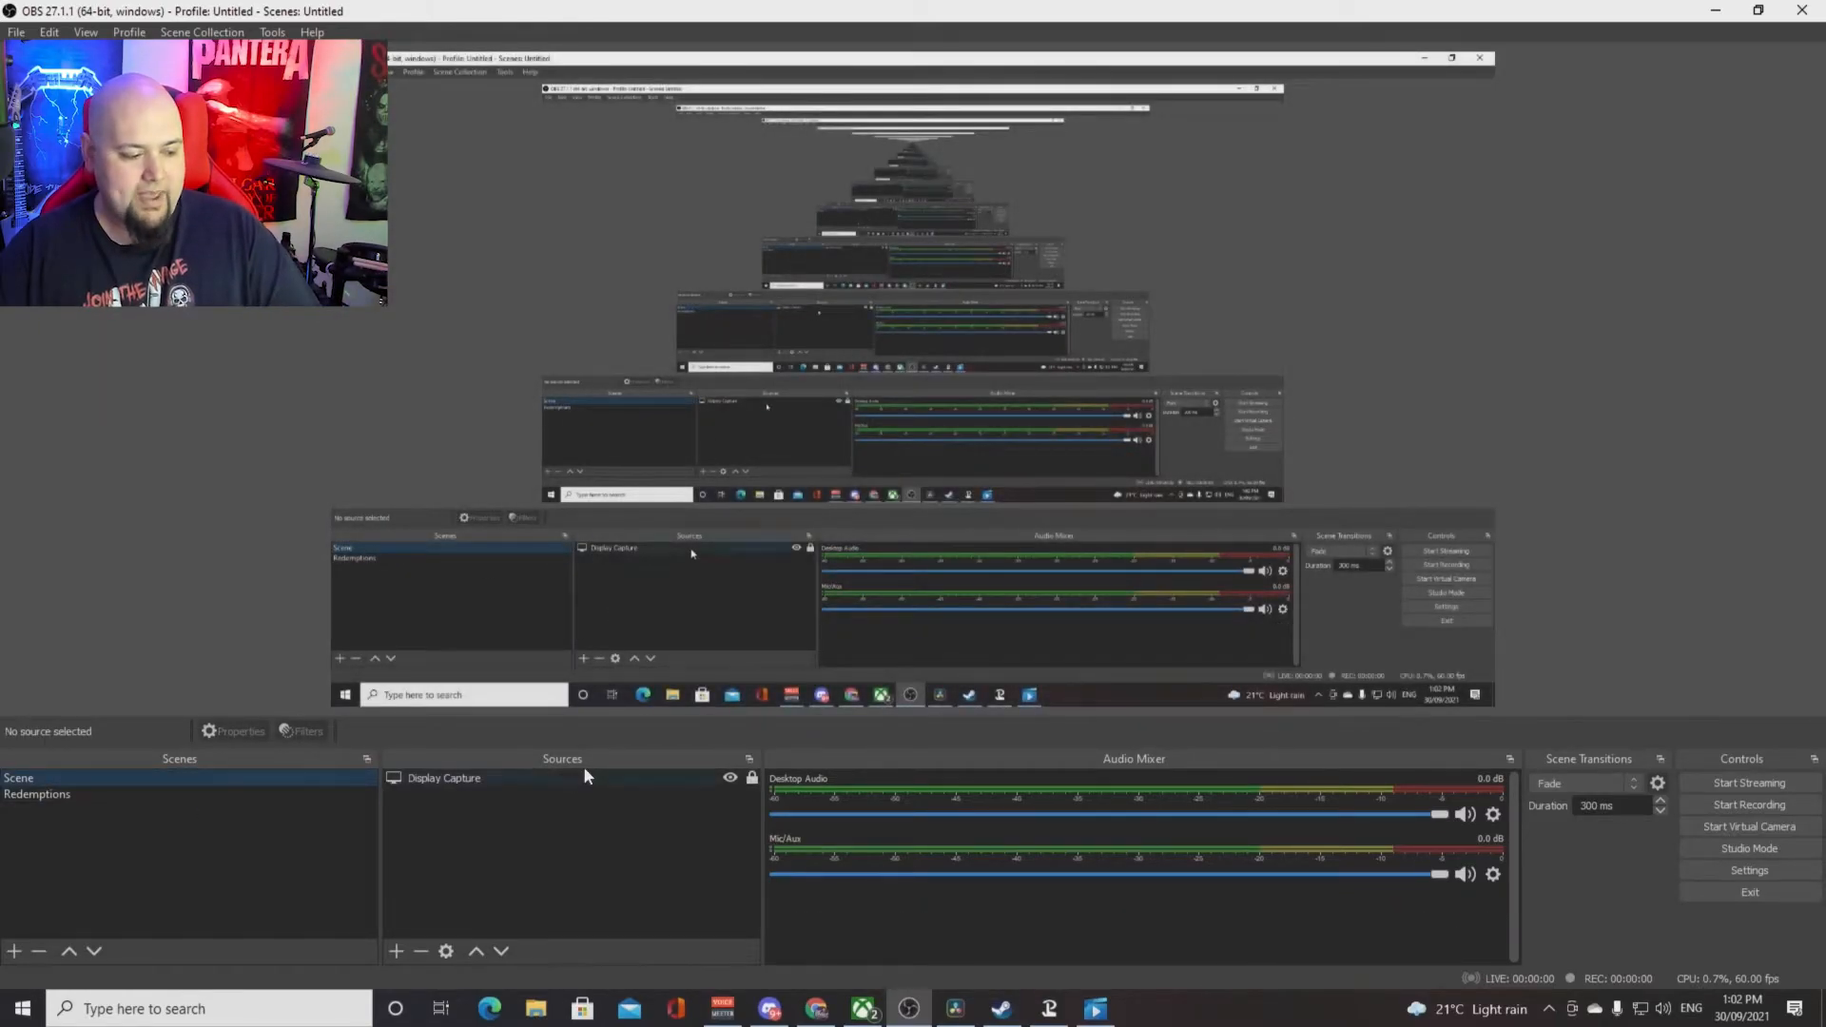
click(396, 951)
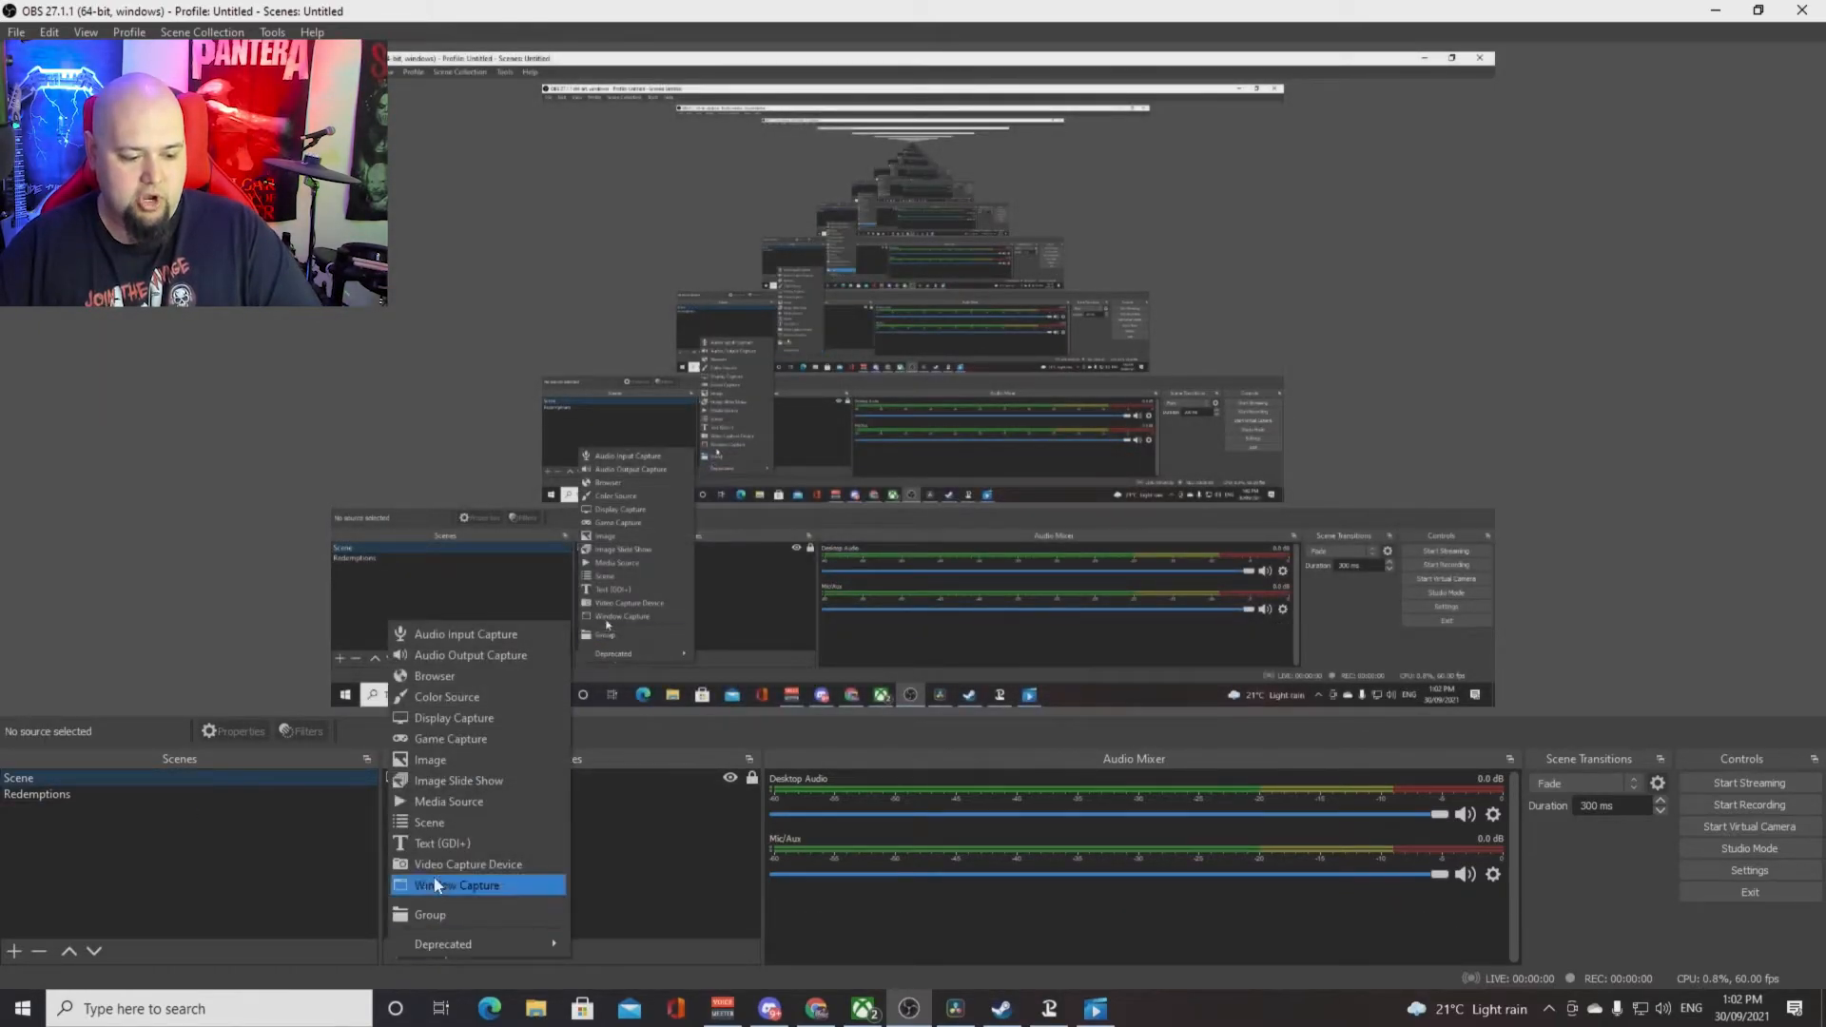
click(434, 820)
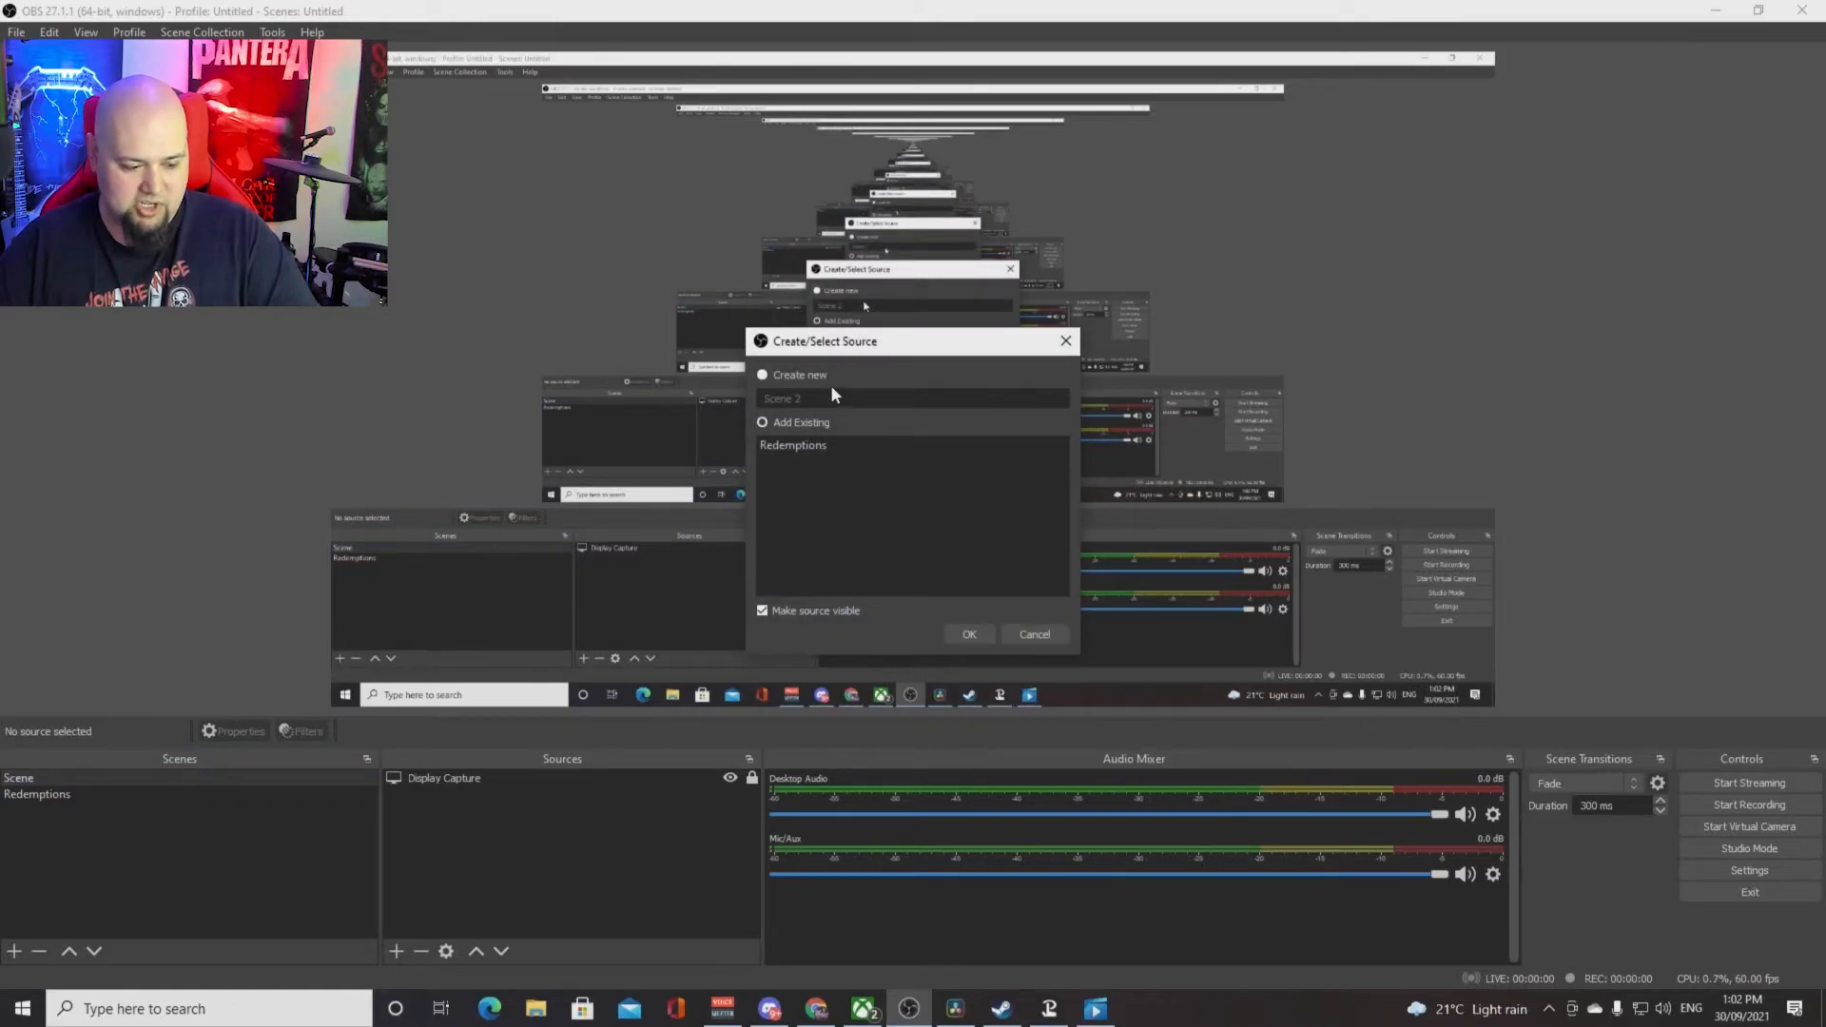
click(788, 444)
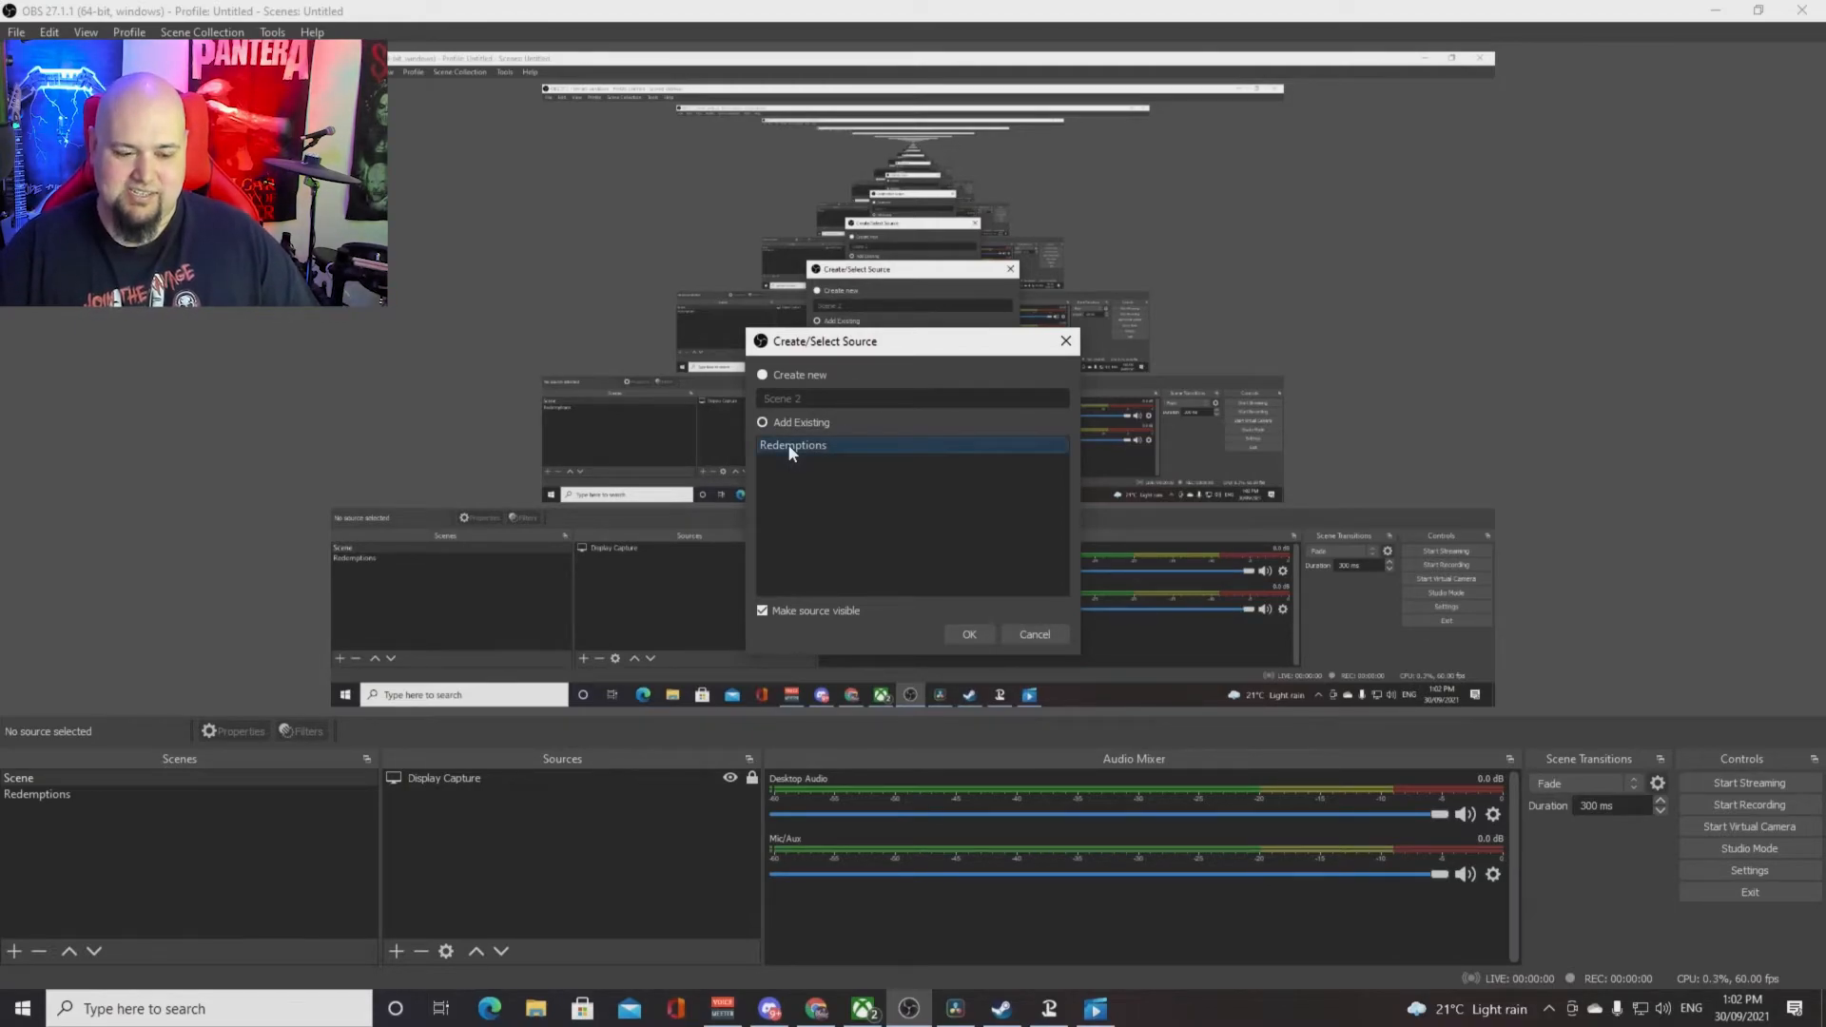
click(966, 635)
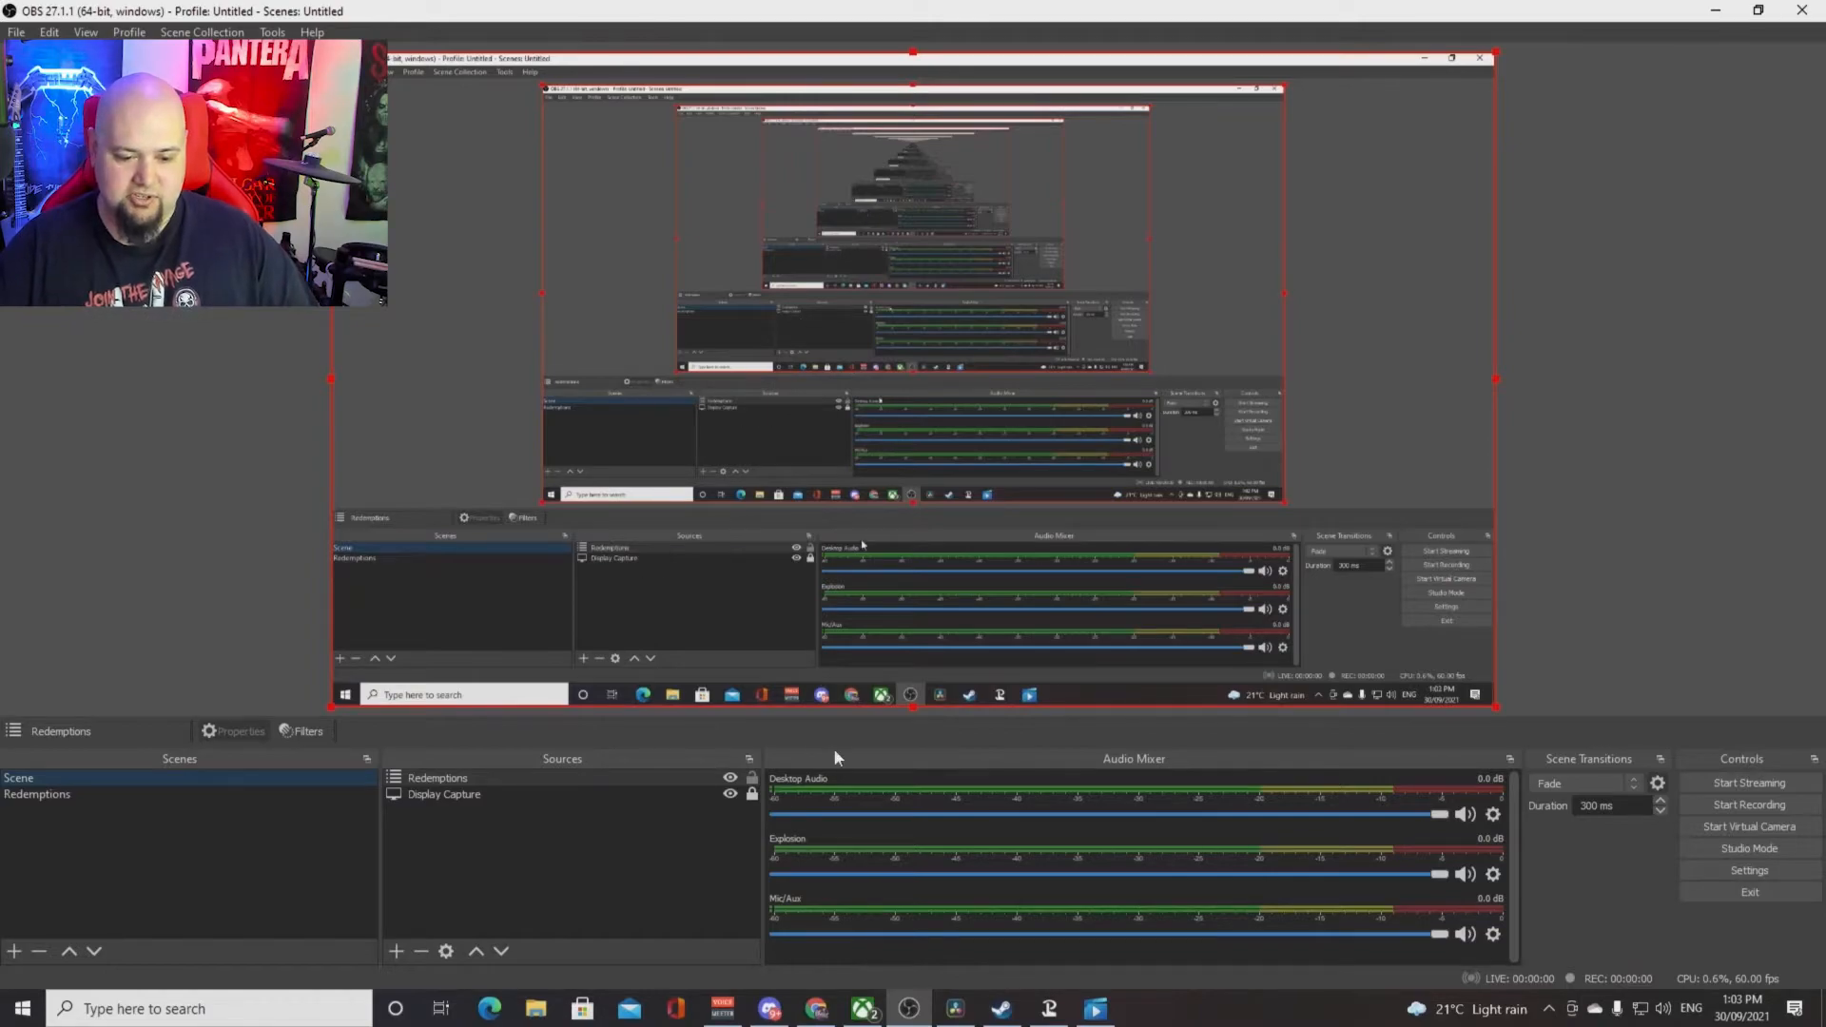
Restart the Explosion media in the Redemptions scene and return to Scene to check its playback there
click(67, 794)
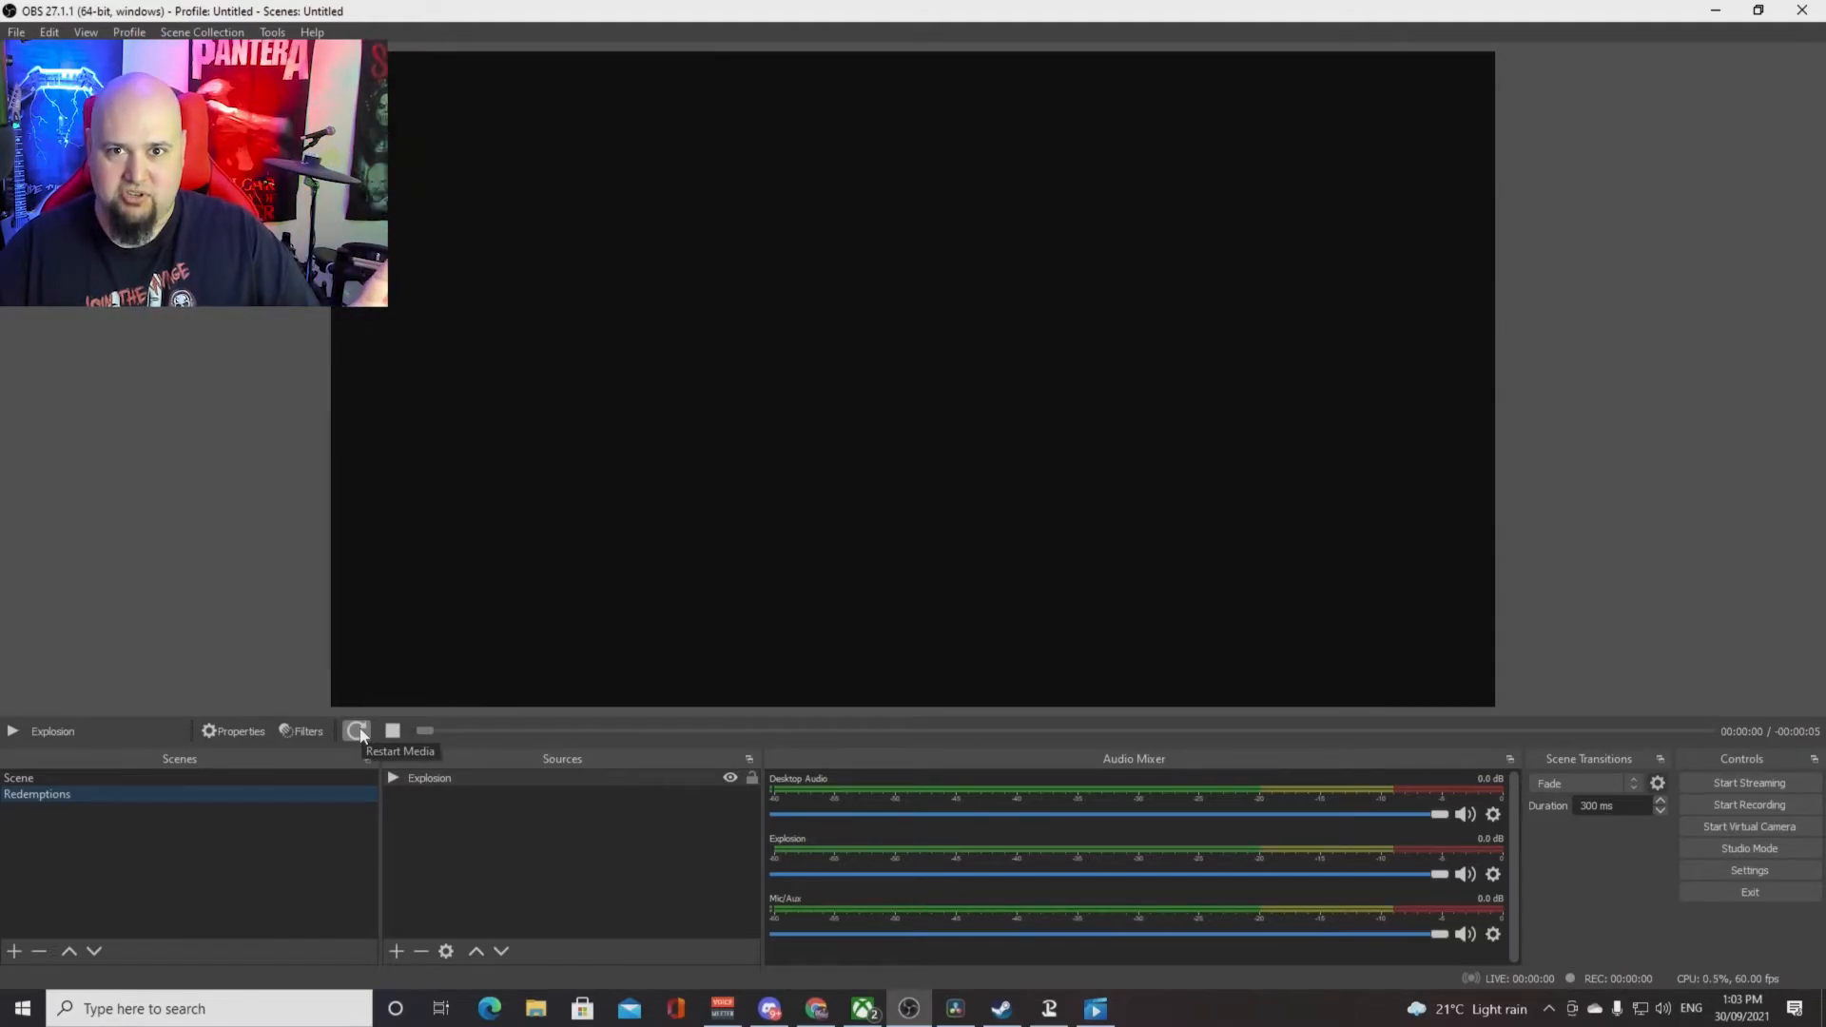
click(358, 731)
click(131, 776)
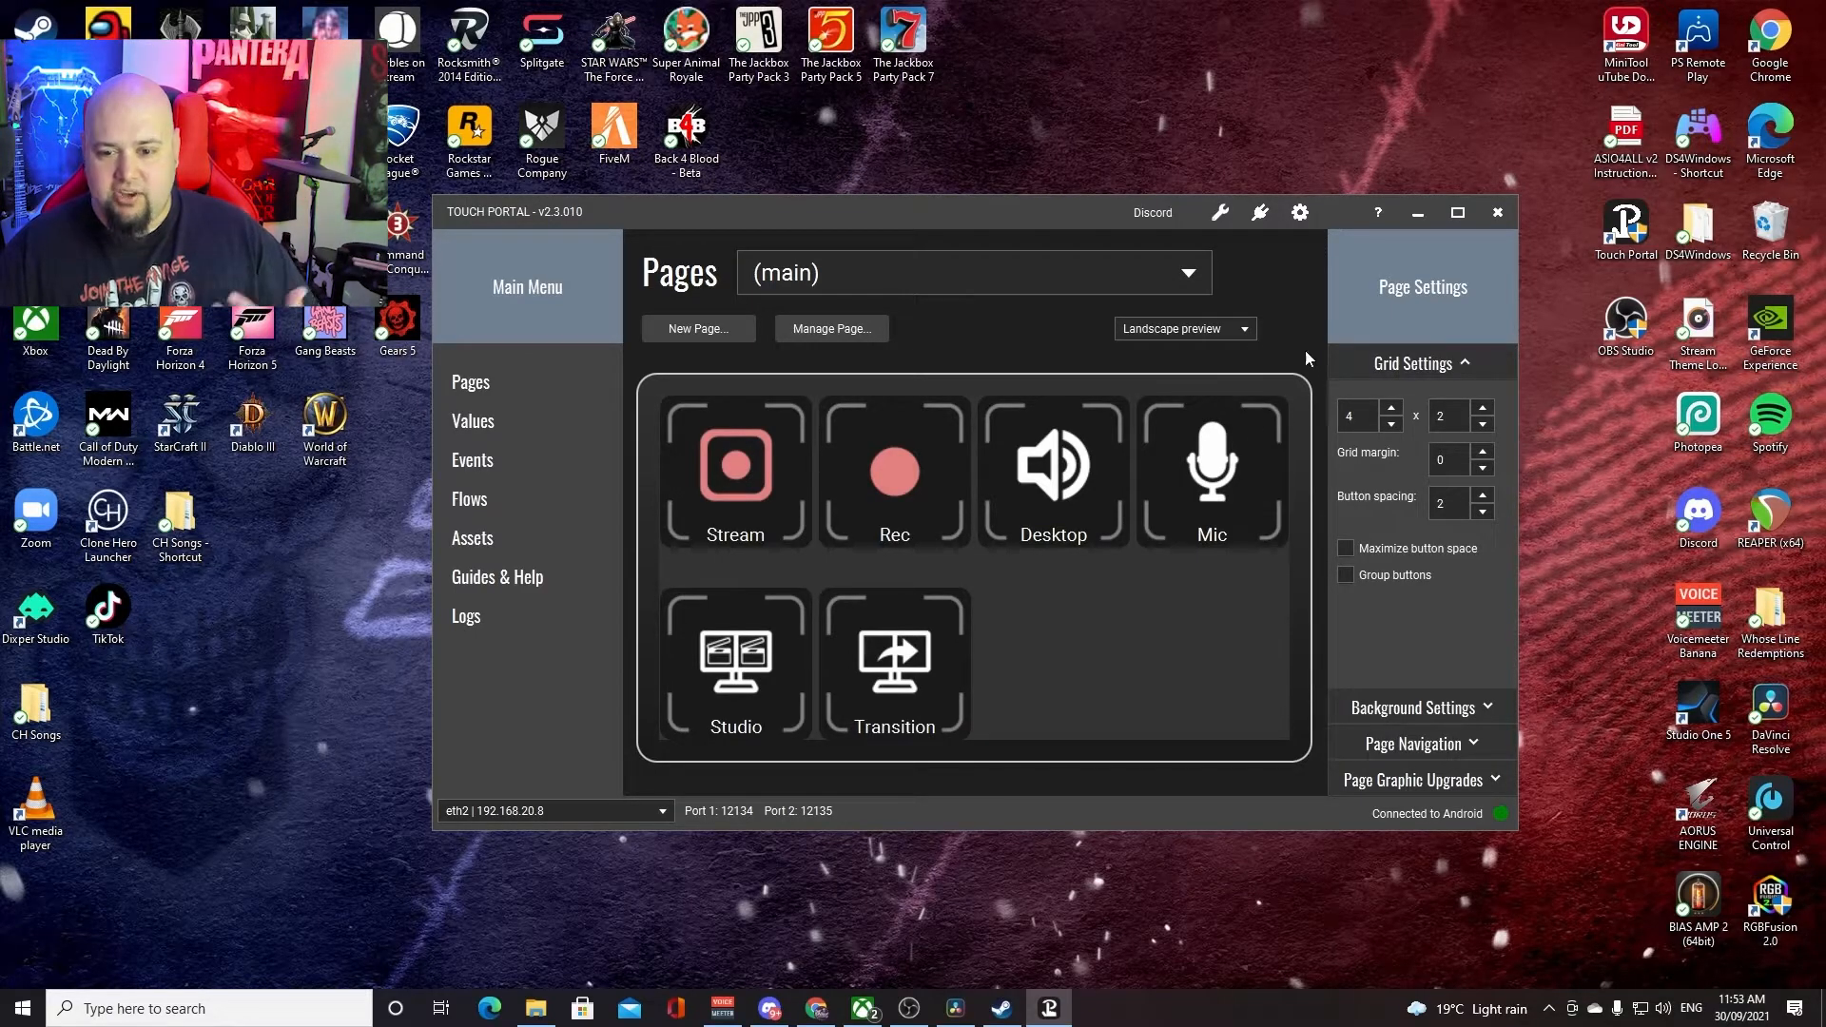
In Touch Portal, select TouchPortalRestreamPlugin in the plug-in settings and save the settings
click(1300, 214)
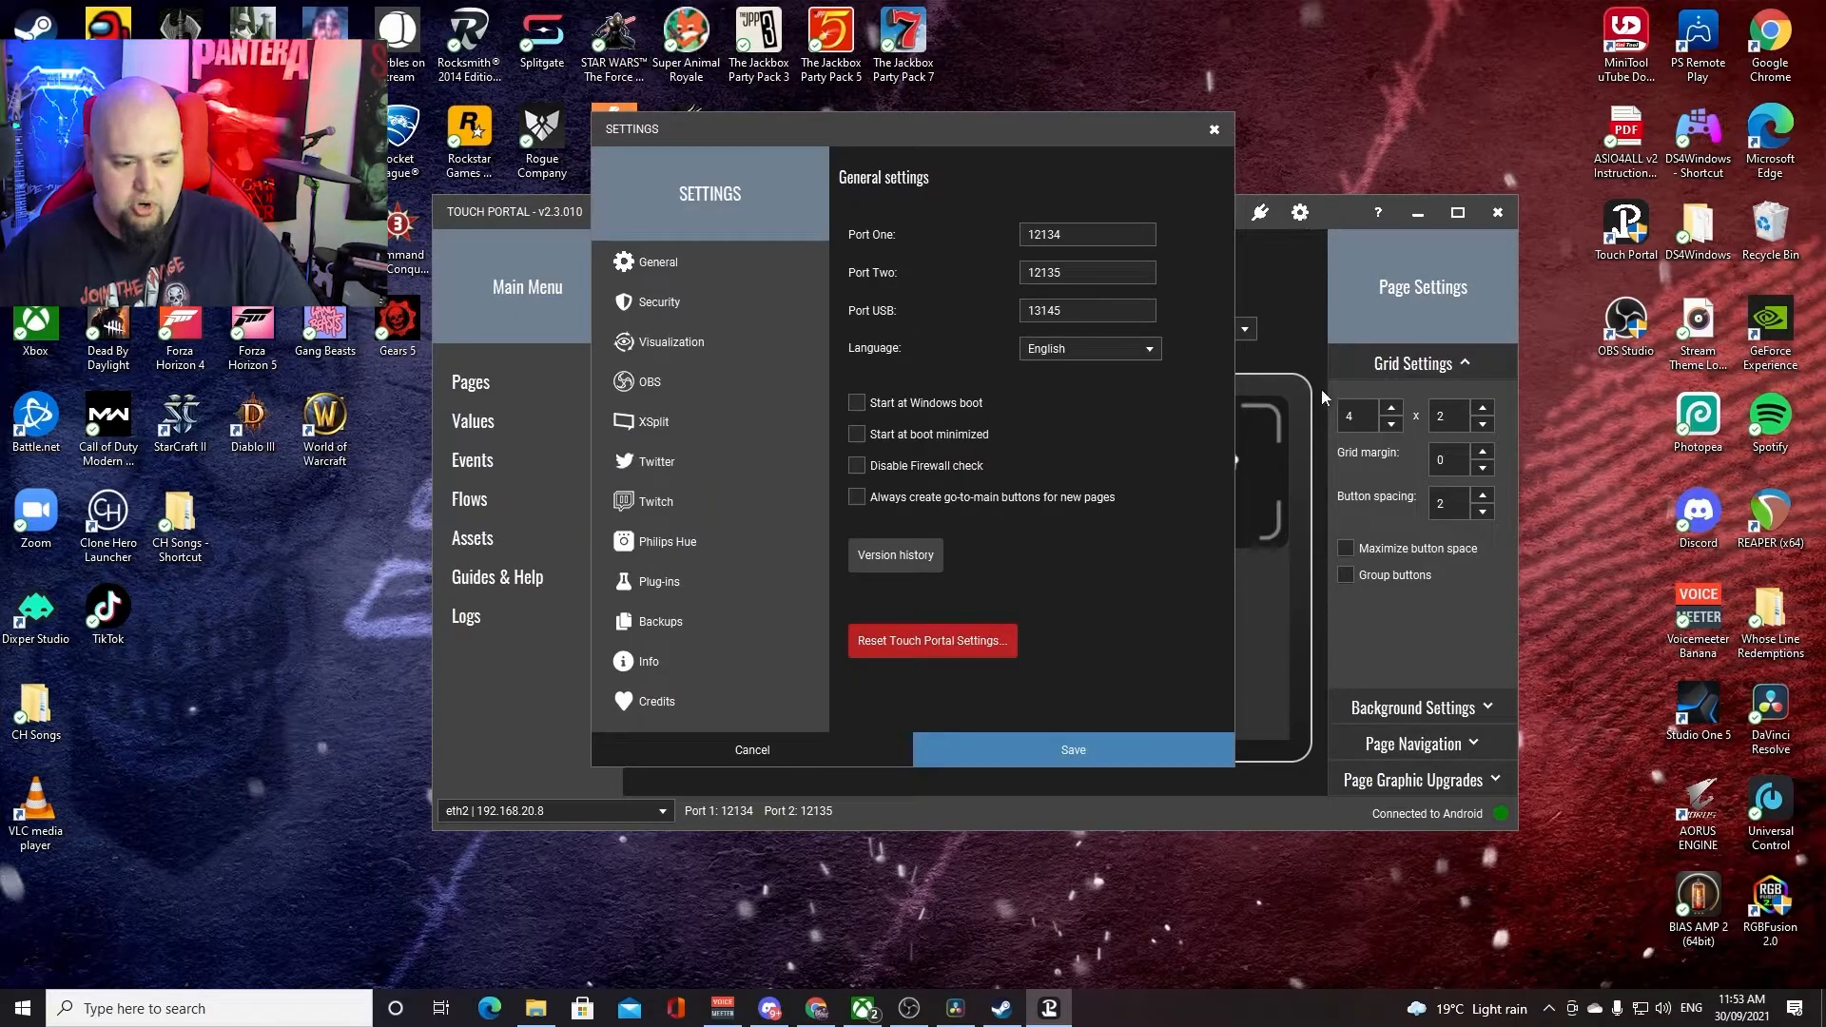
click(670, 585)
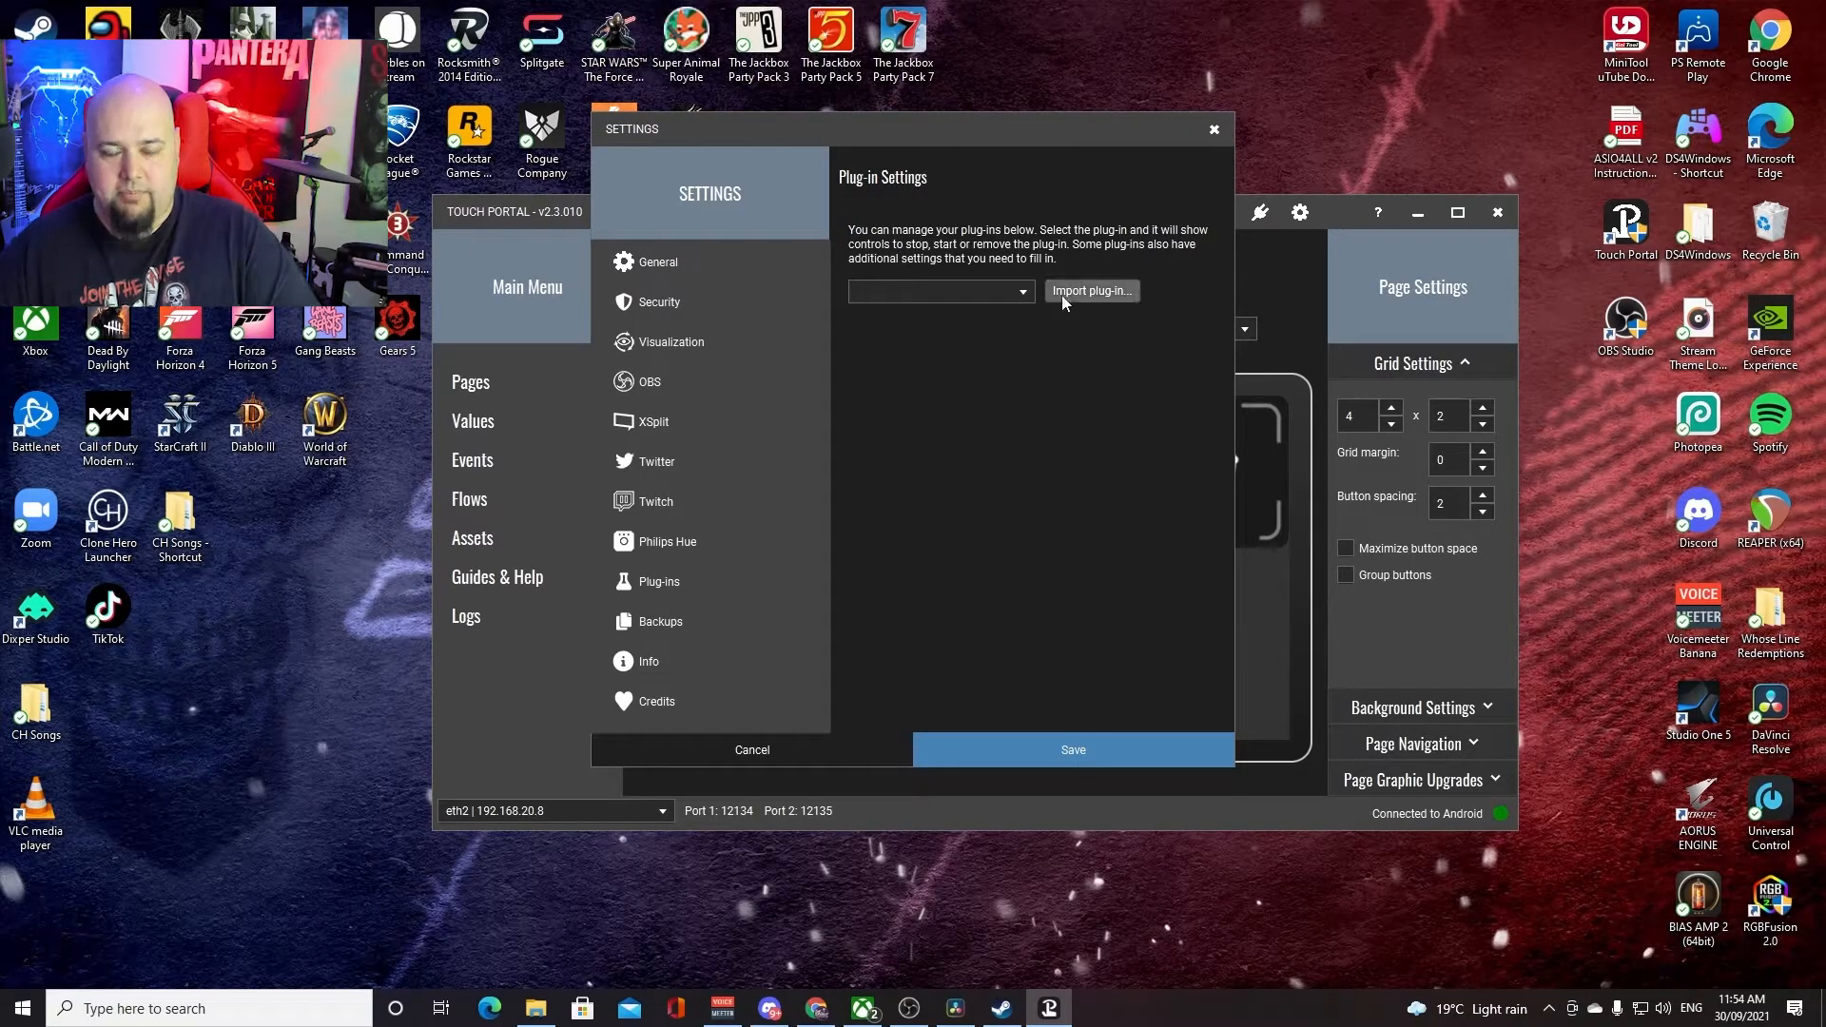
click(1016, 293)
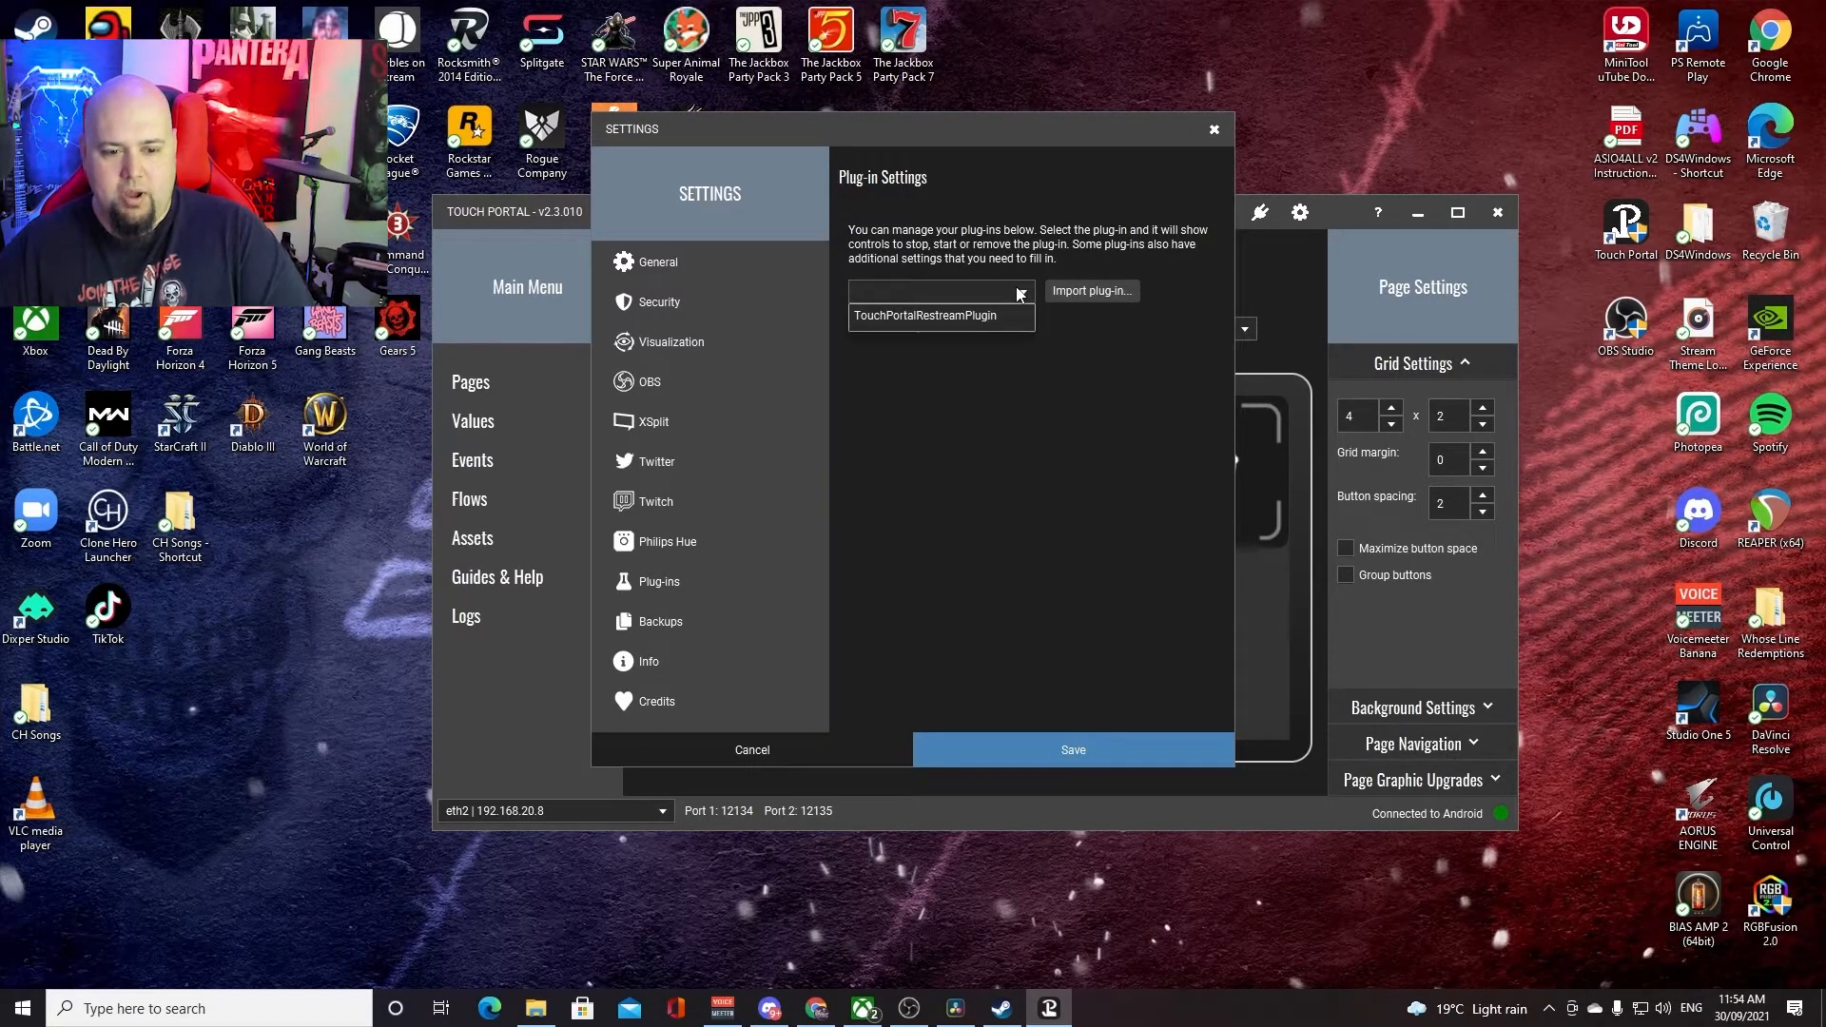
click(981, 318)
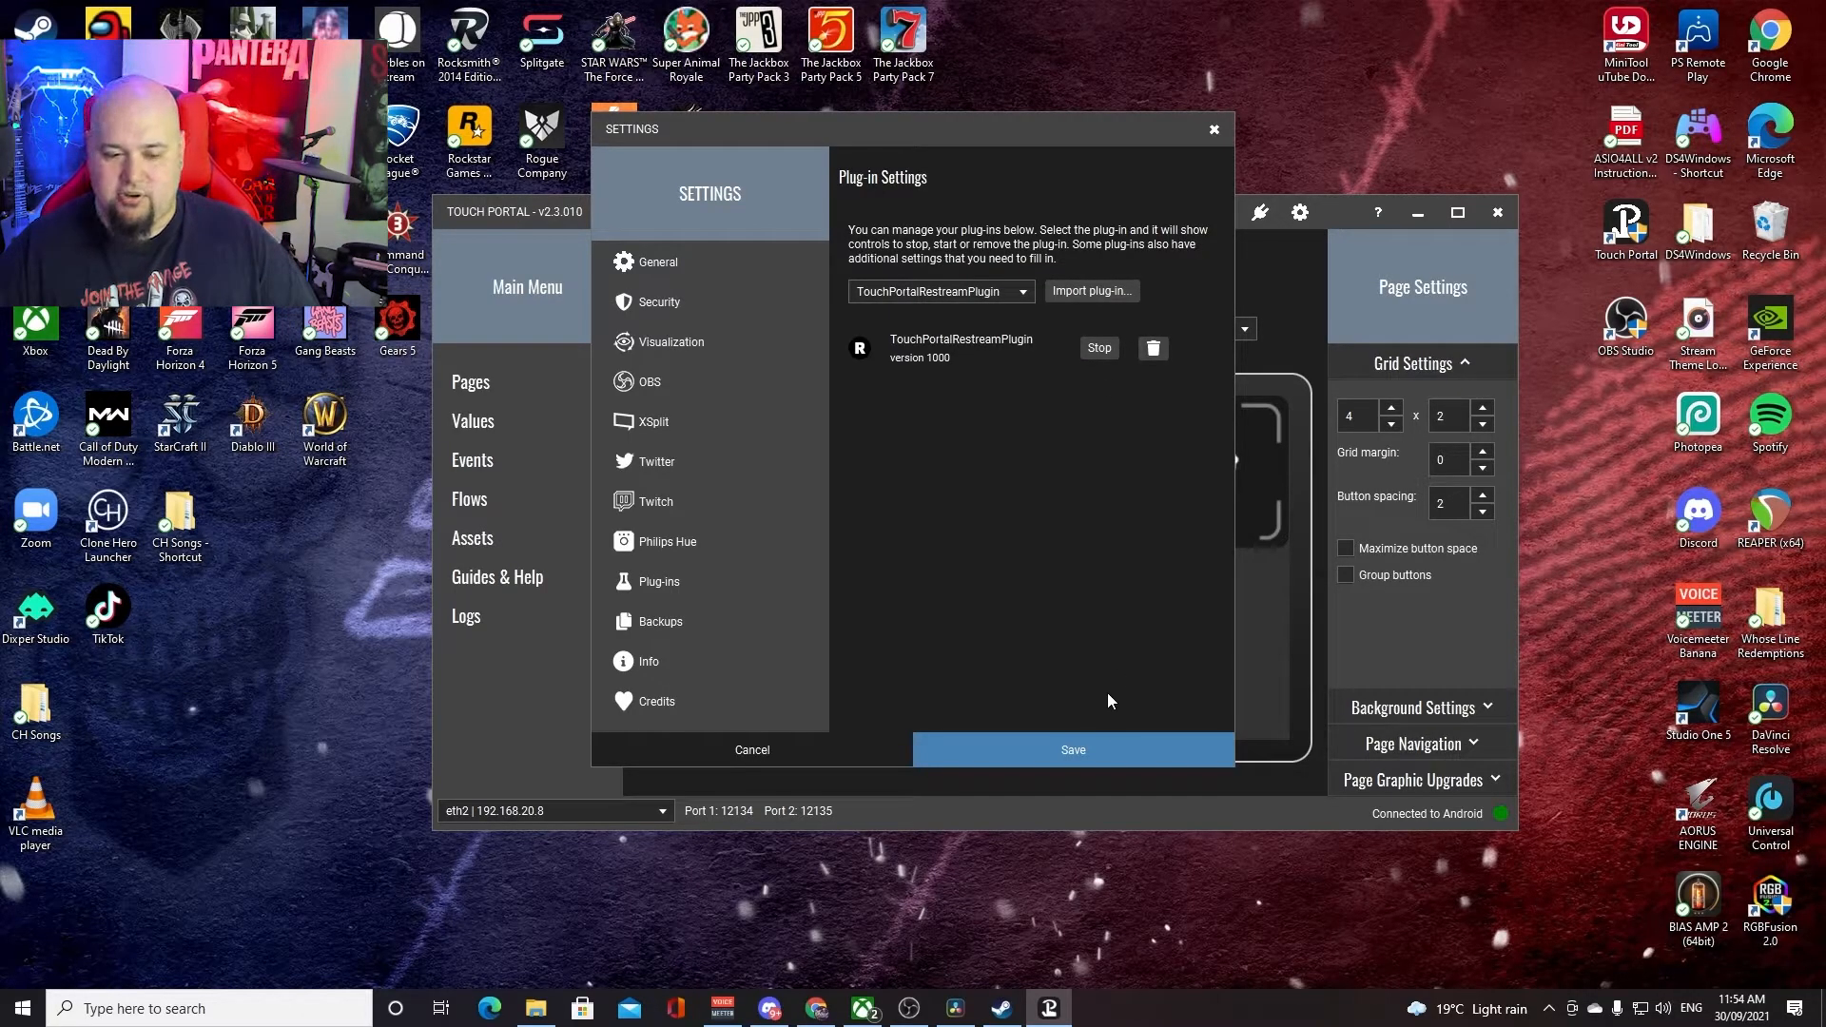
click(1092, 754)
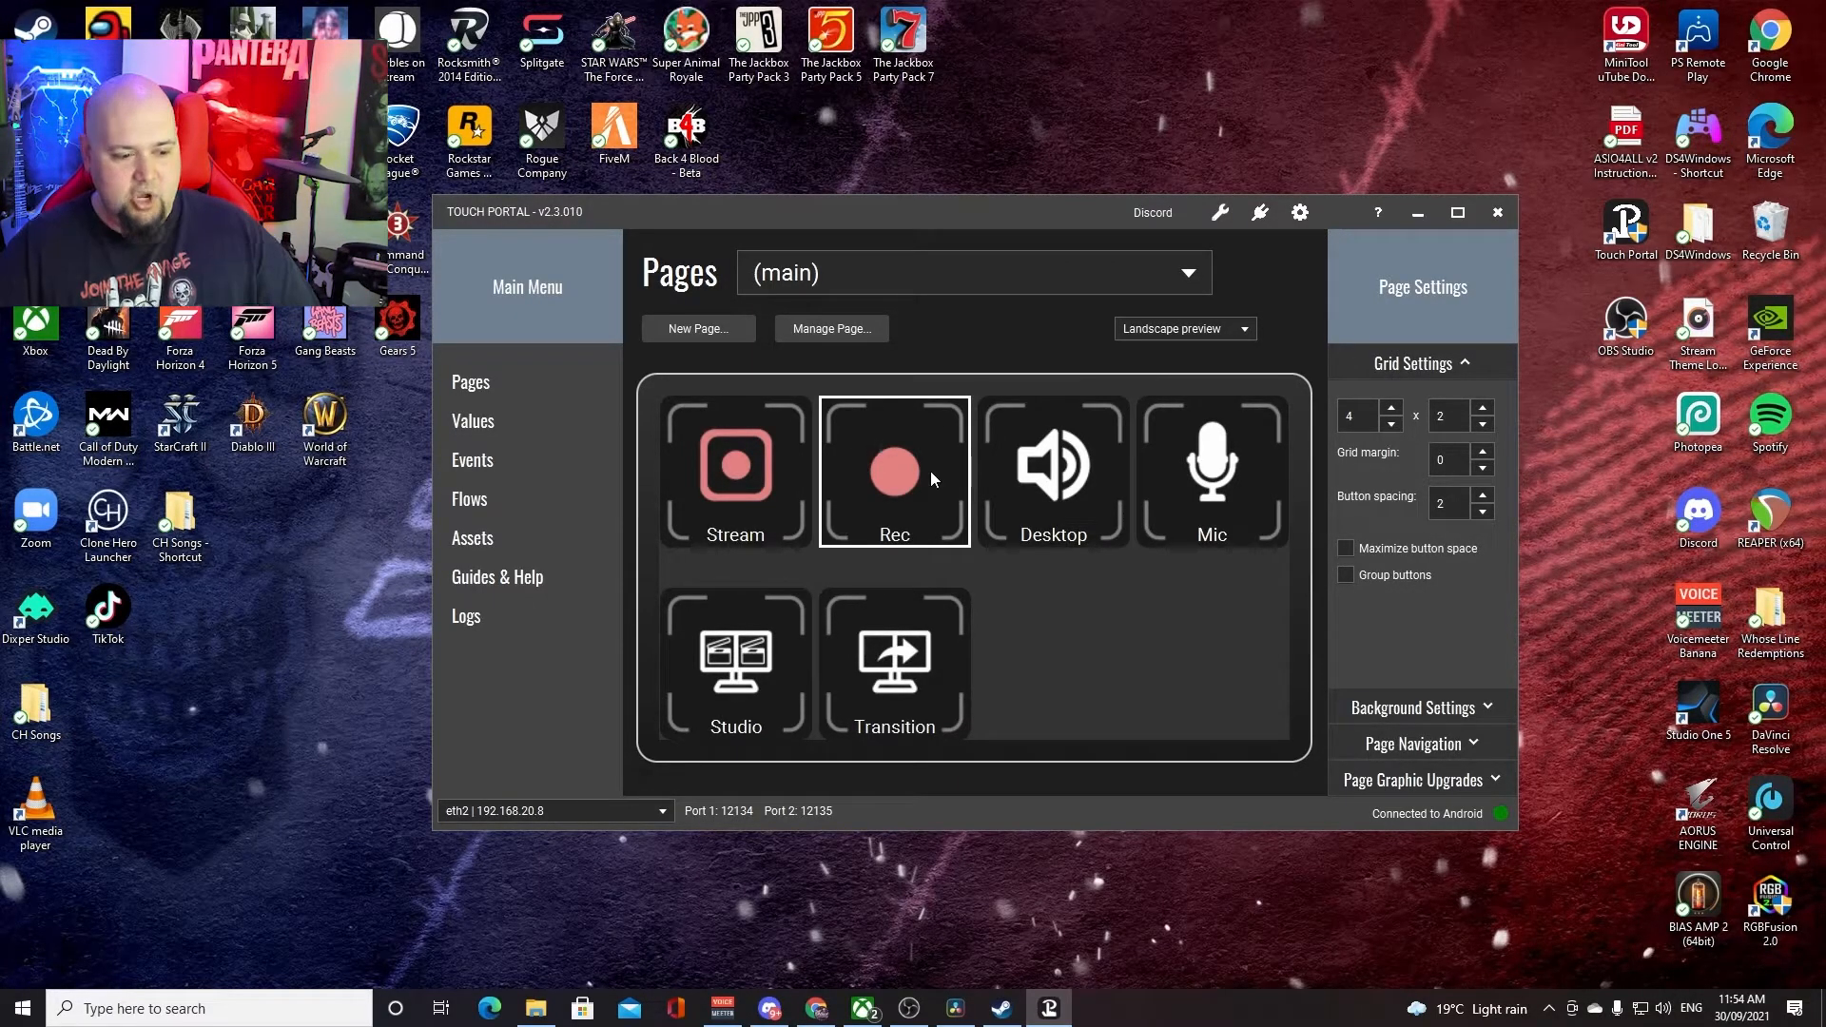
Add a new event named Bang that uses Plug-in (17) - When Plug-in State changes as its event
click(545, 473)
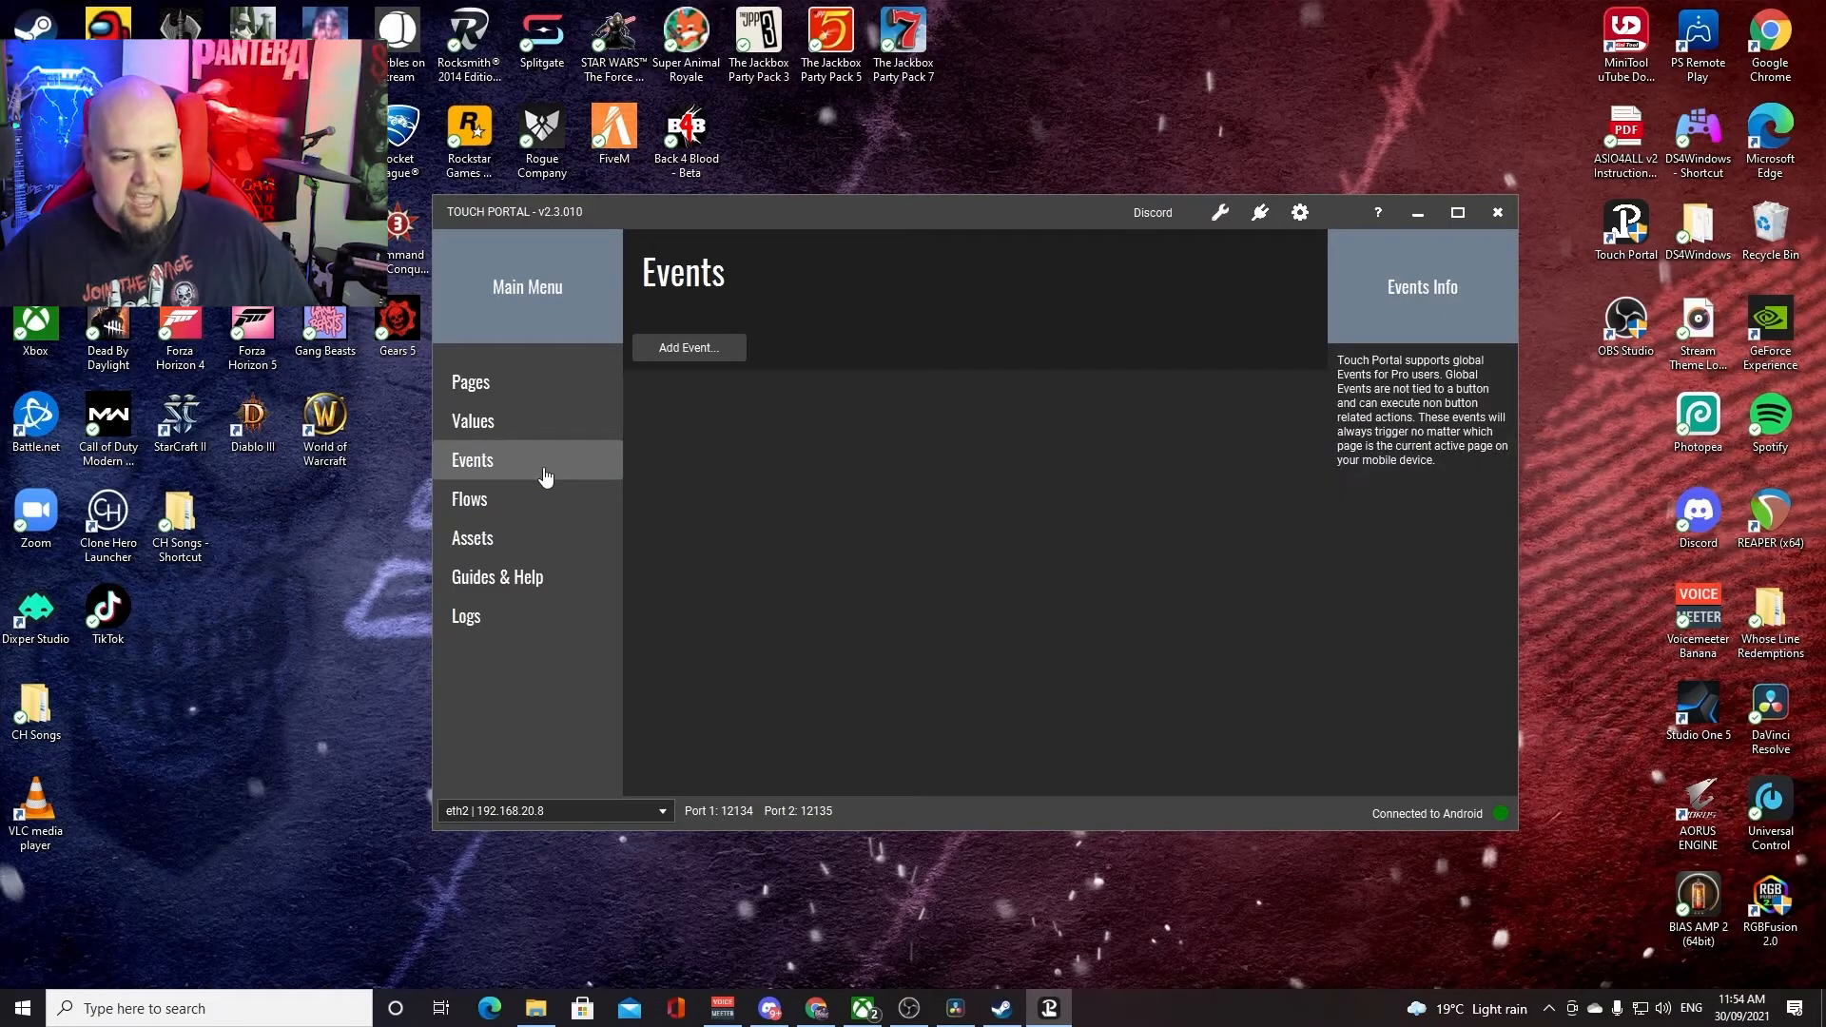
click(688, 347)
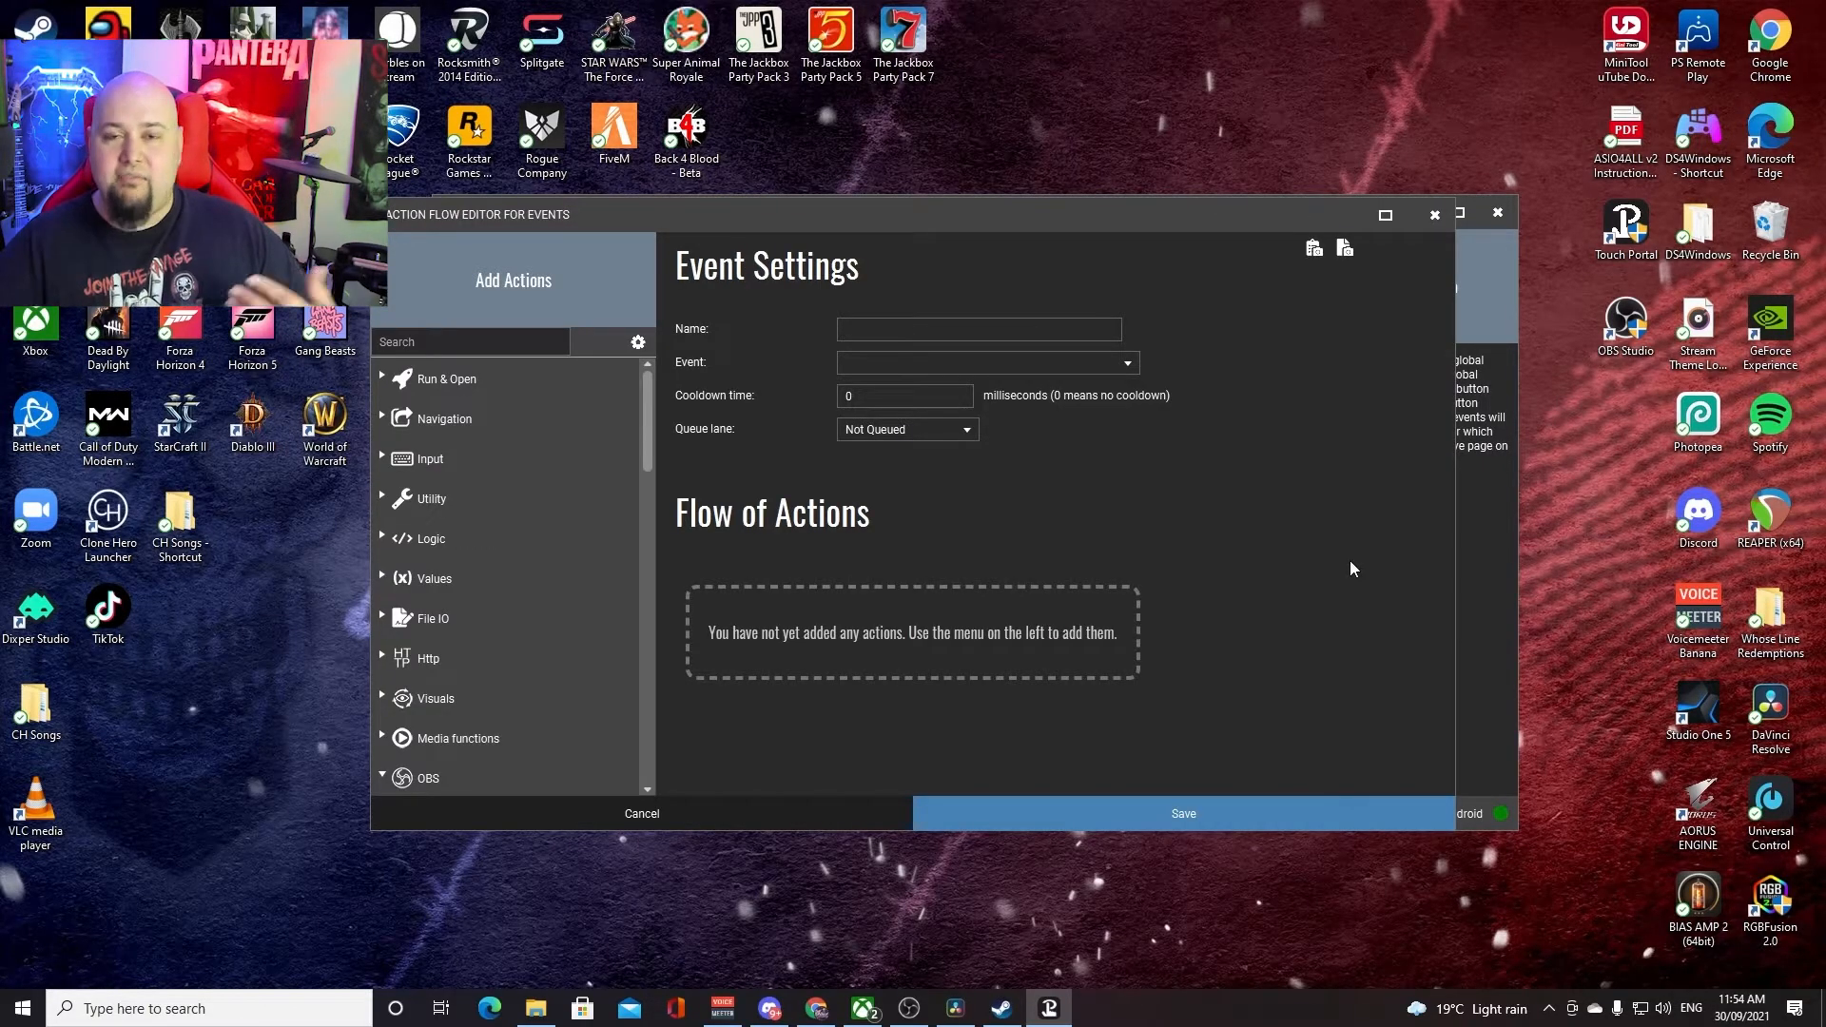
text(Bang)
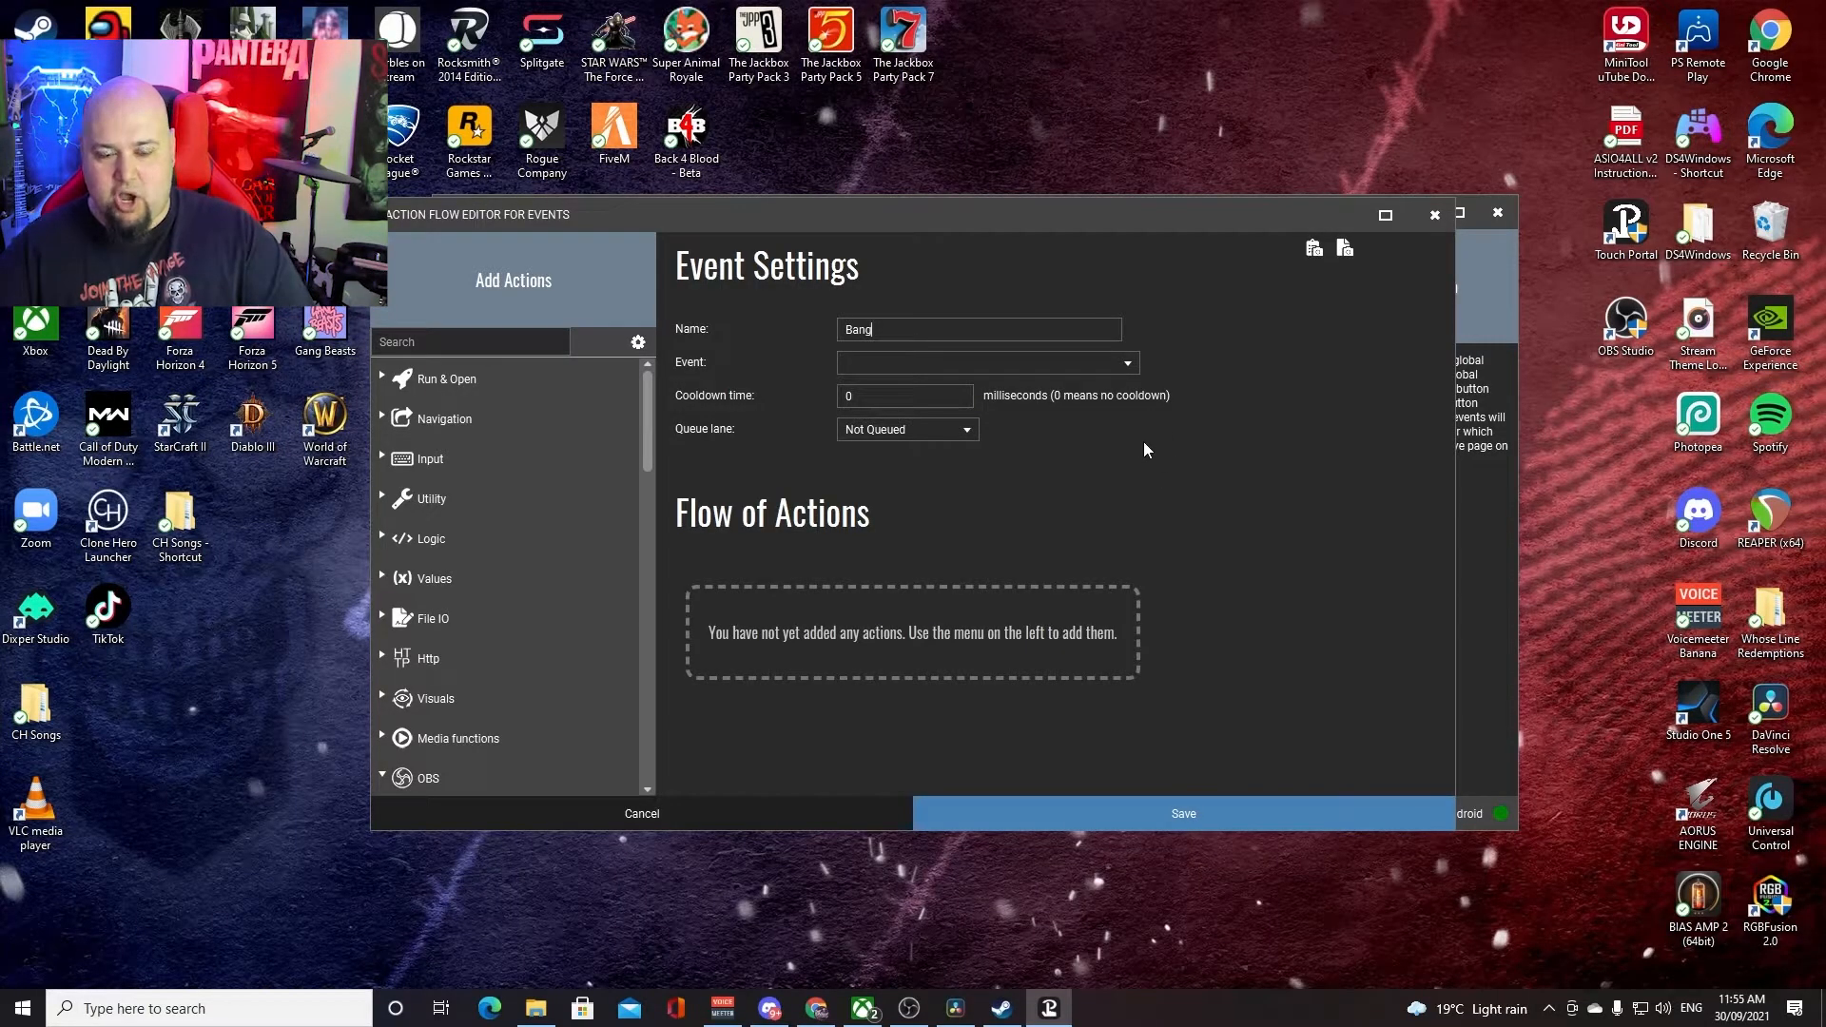
click(1016, 369)
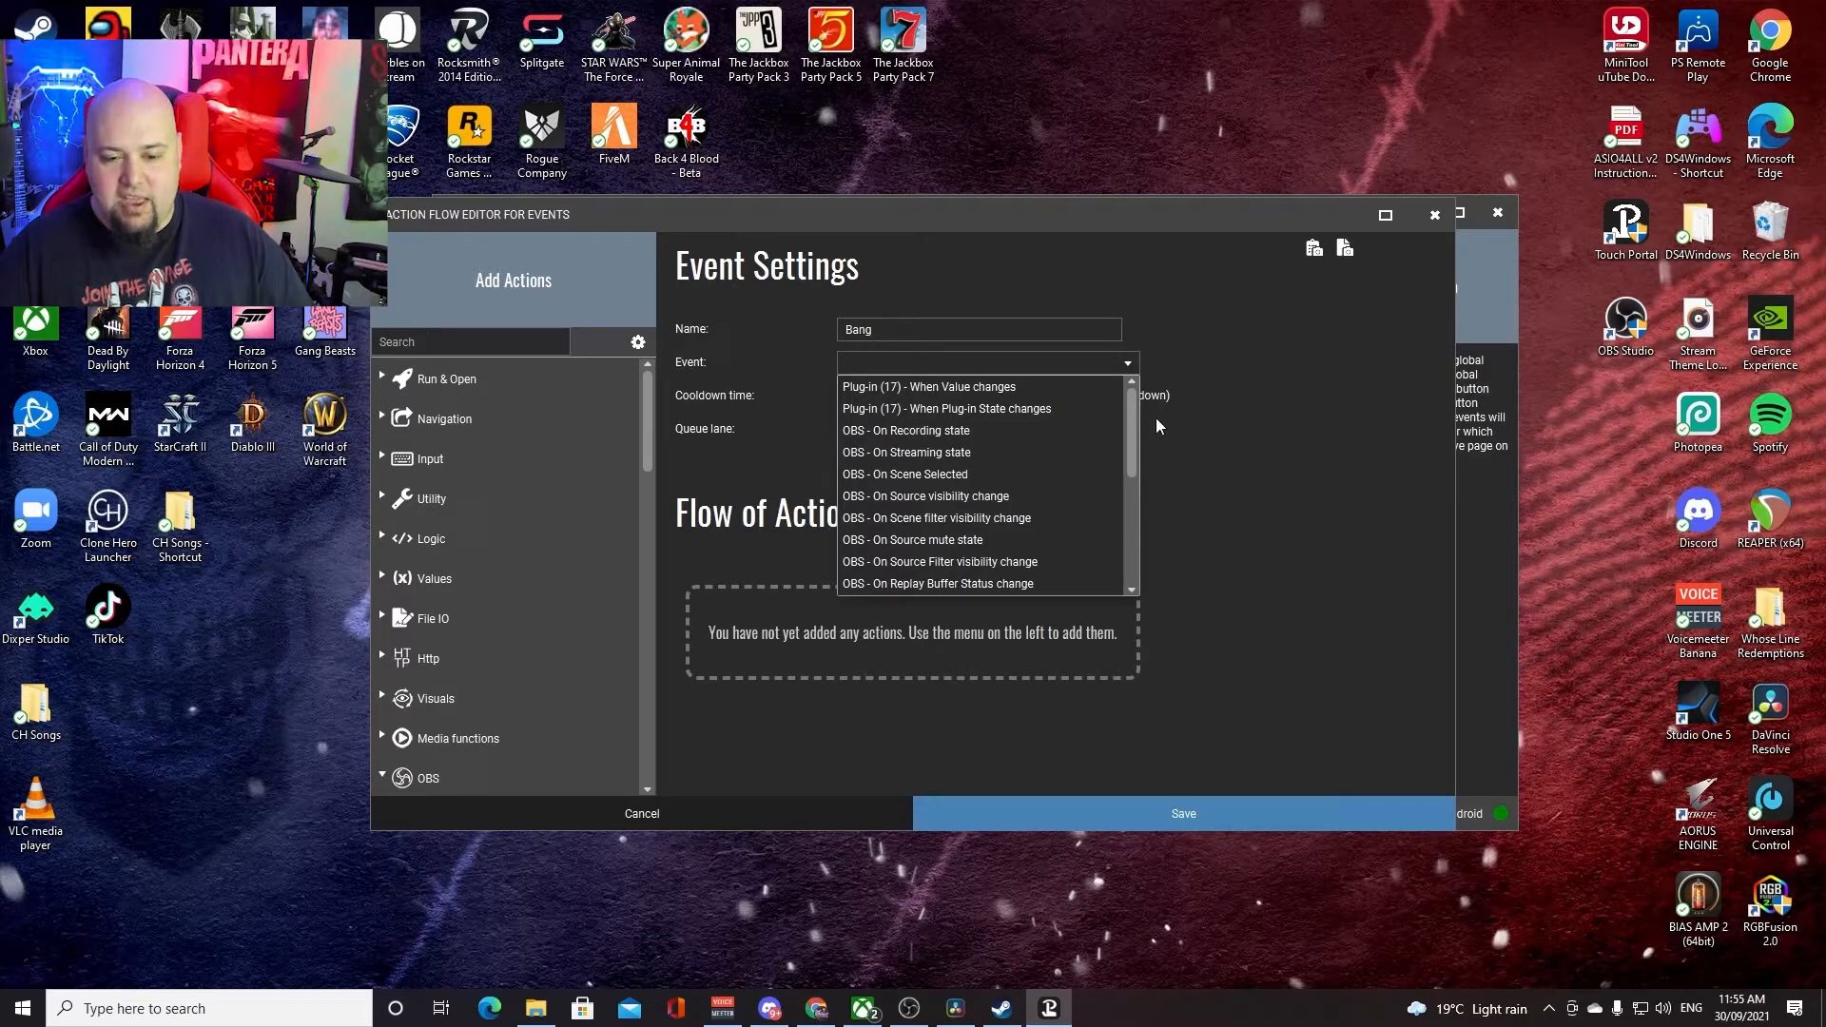
drag(1134, 433, 1135, 544)
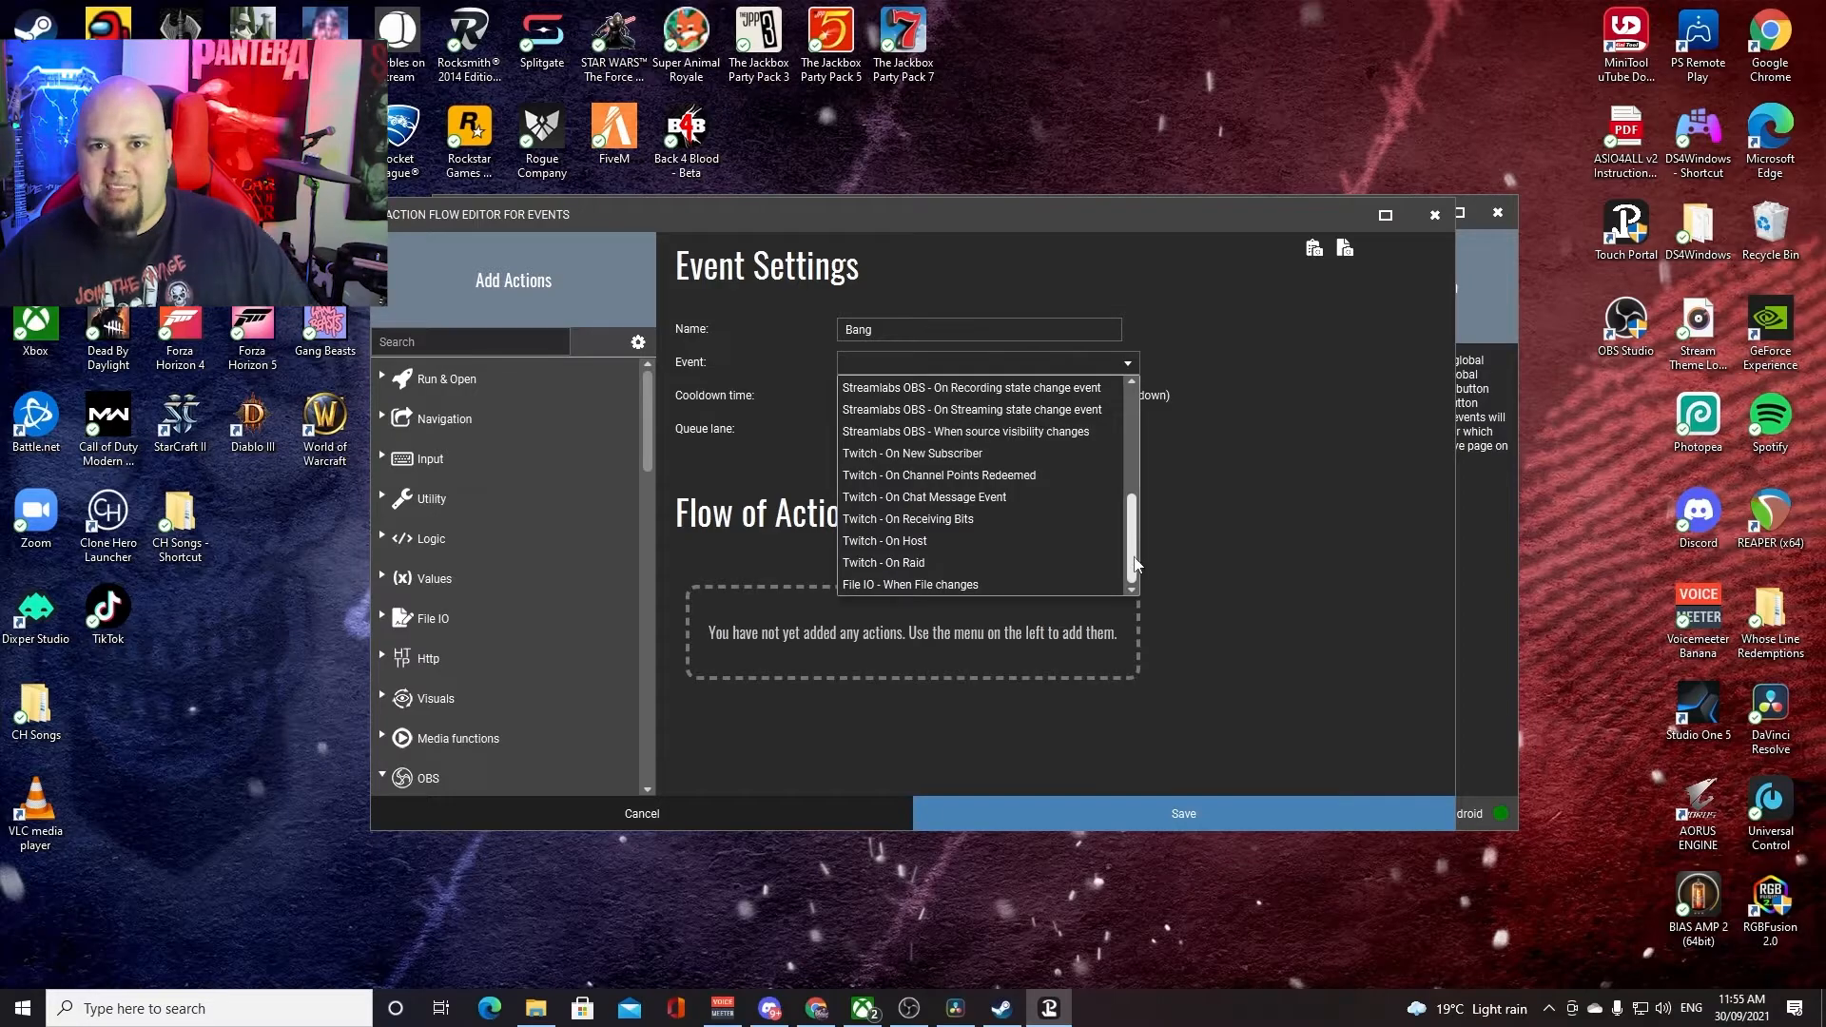
scroll(1134, 563, up, 5)
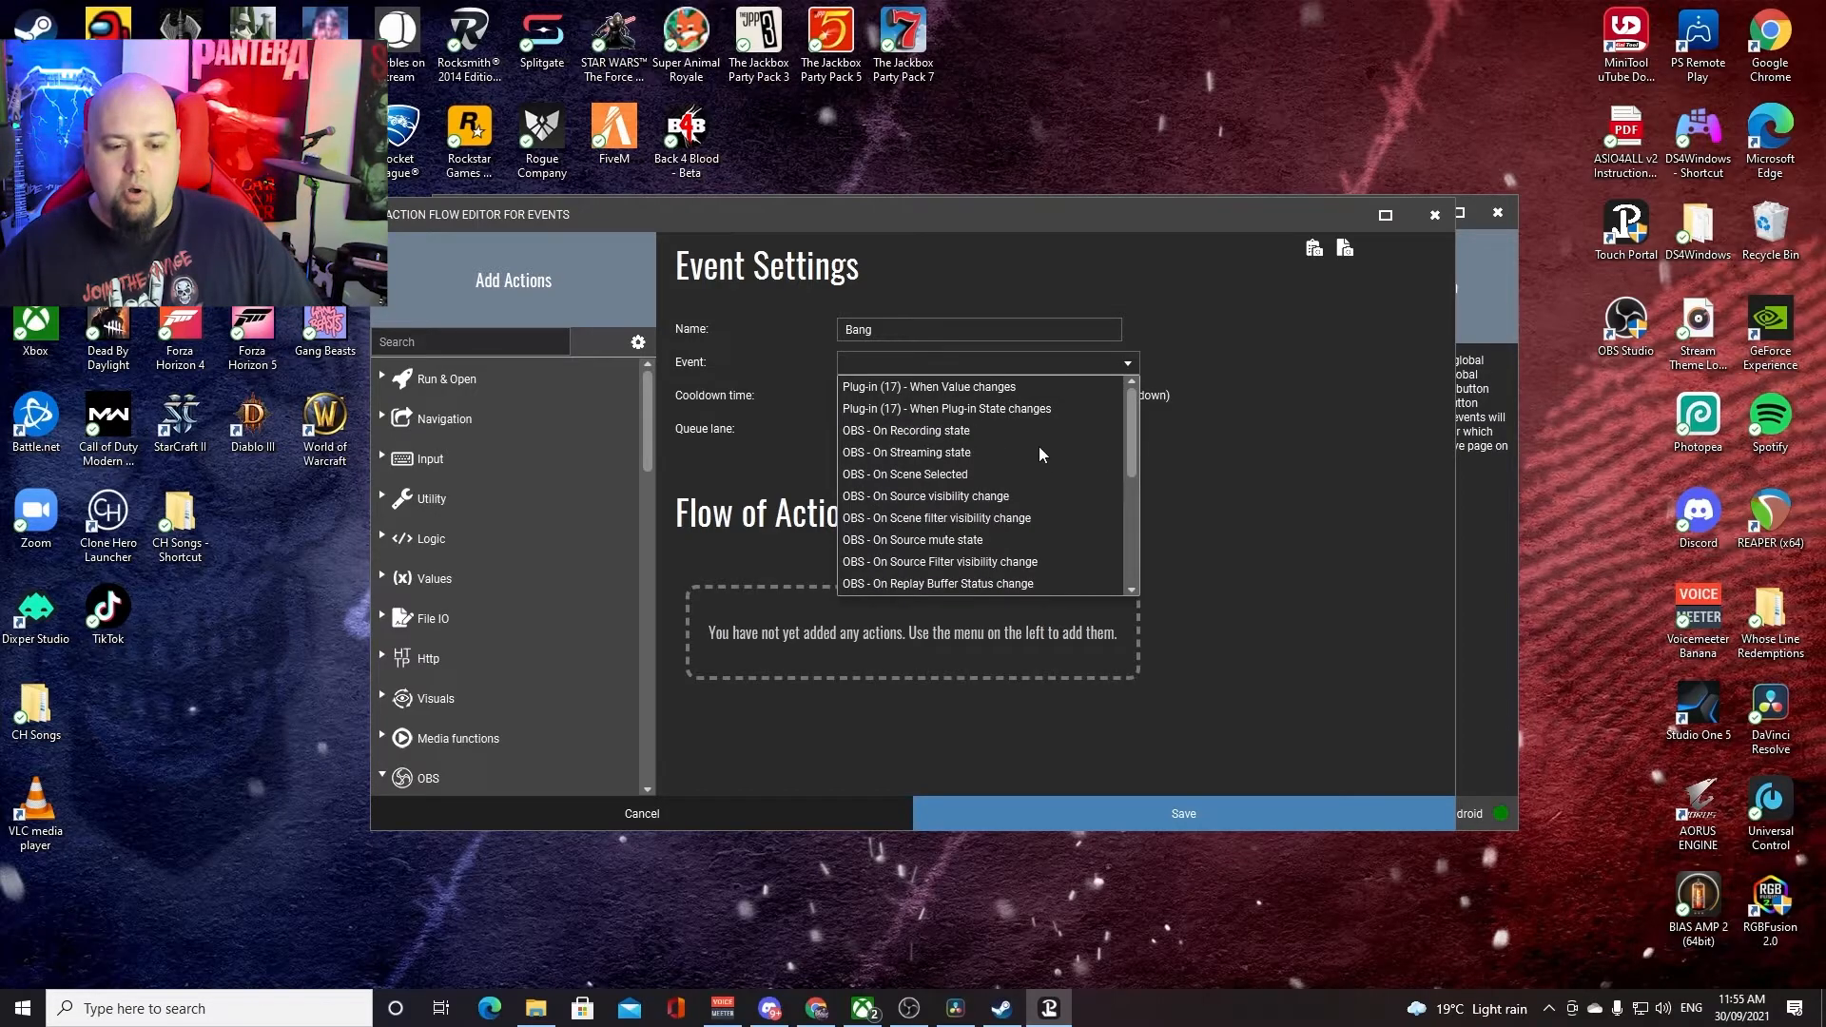
click(920, 409)
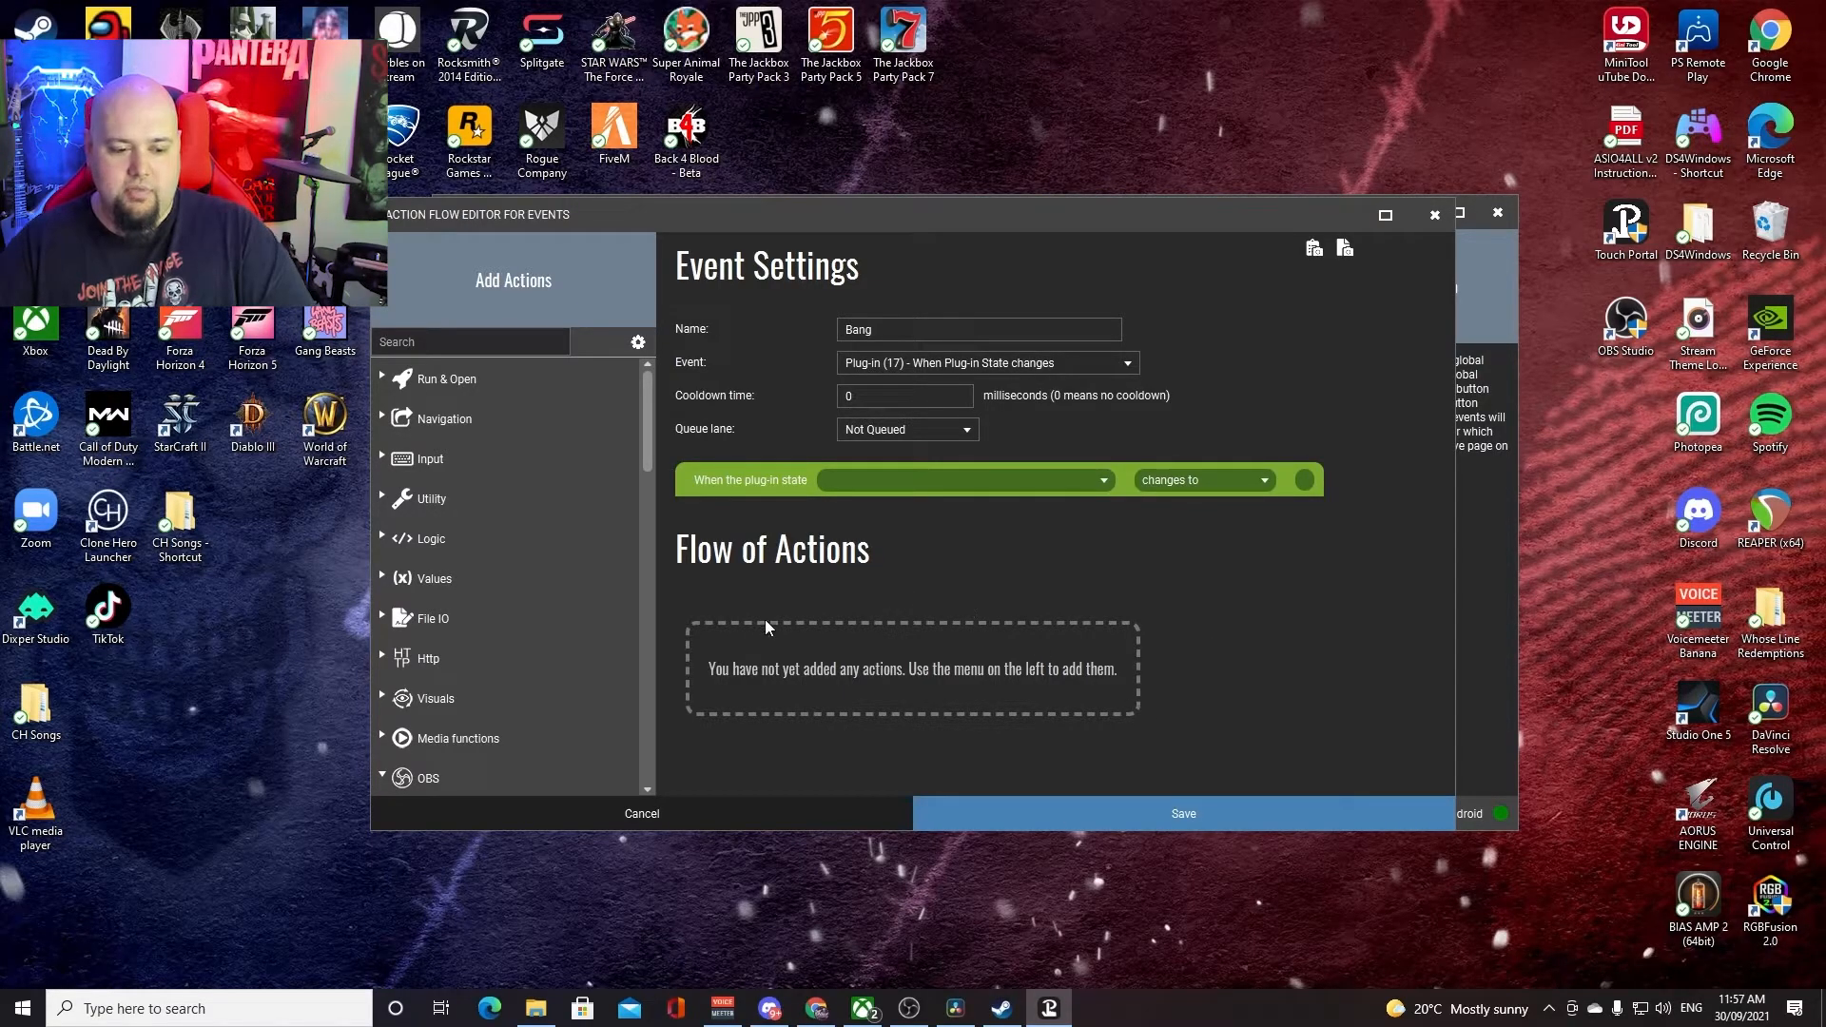
Set the Bang event to trigger when the plug-in state Restream - Last Youtube Text Message changes to !bang
click(1072, 488)
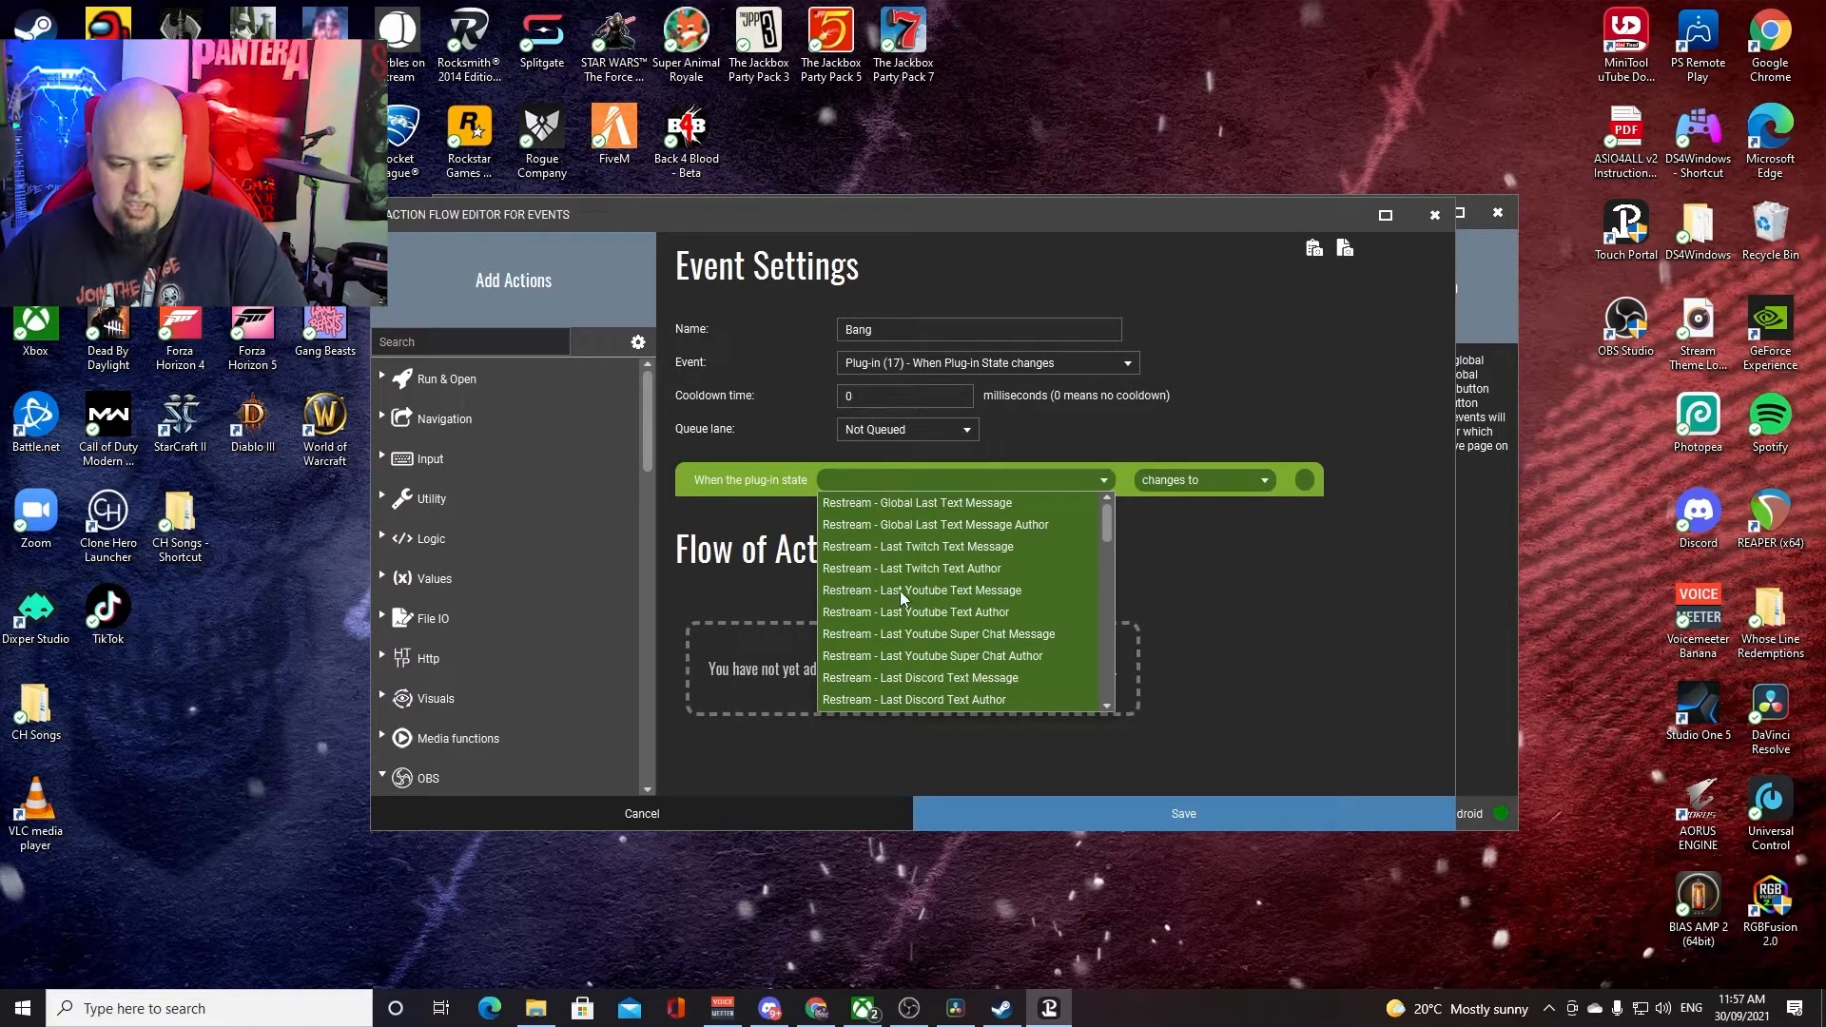
click(957, 596)
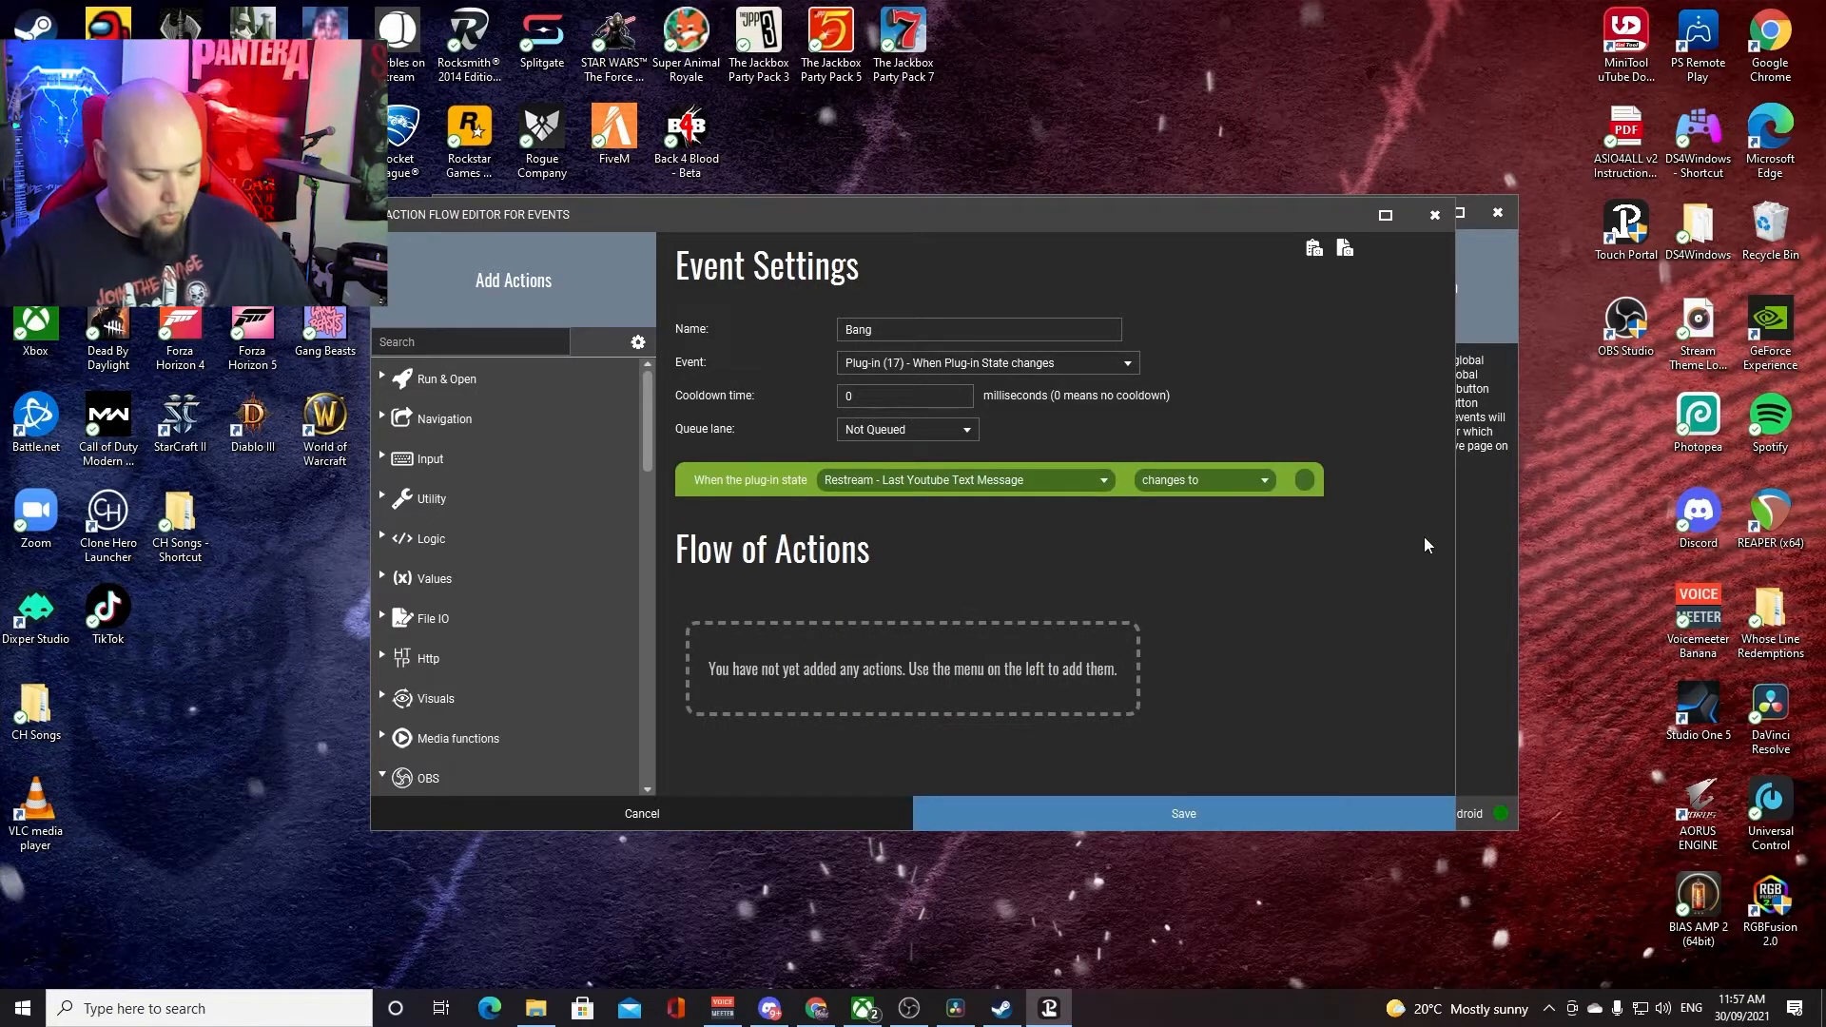
text(!)
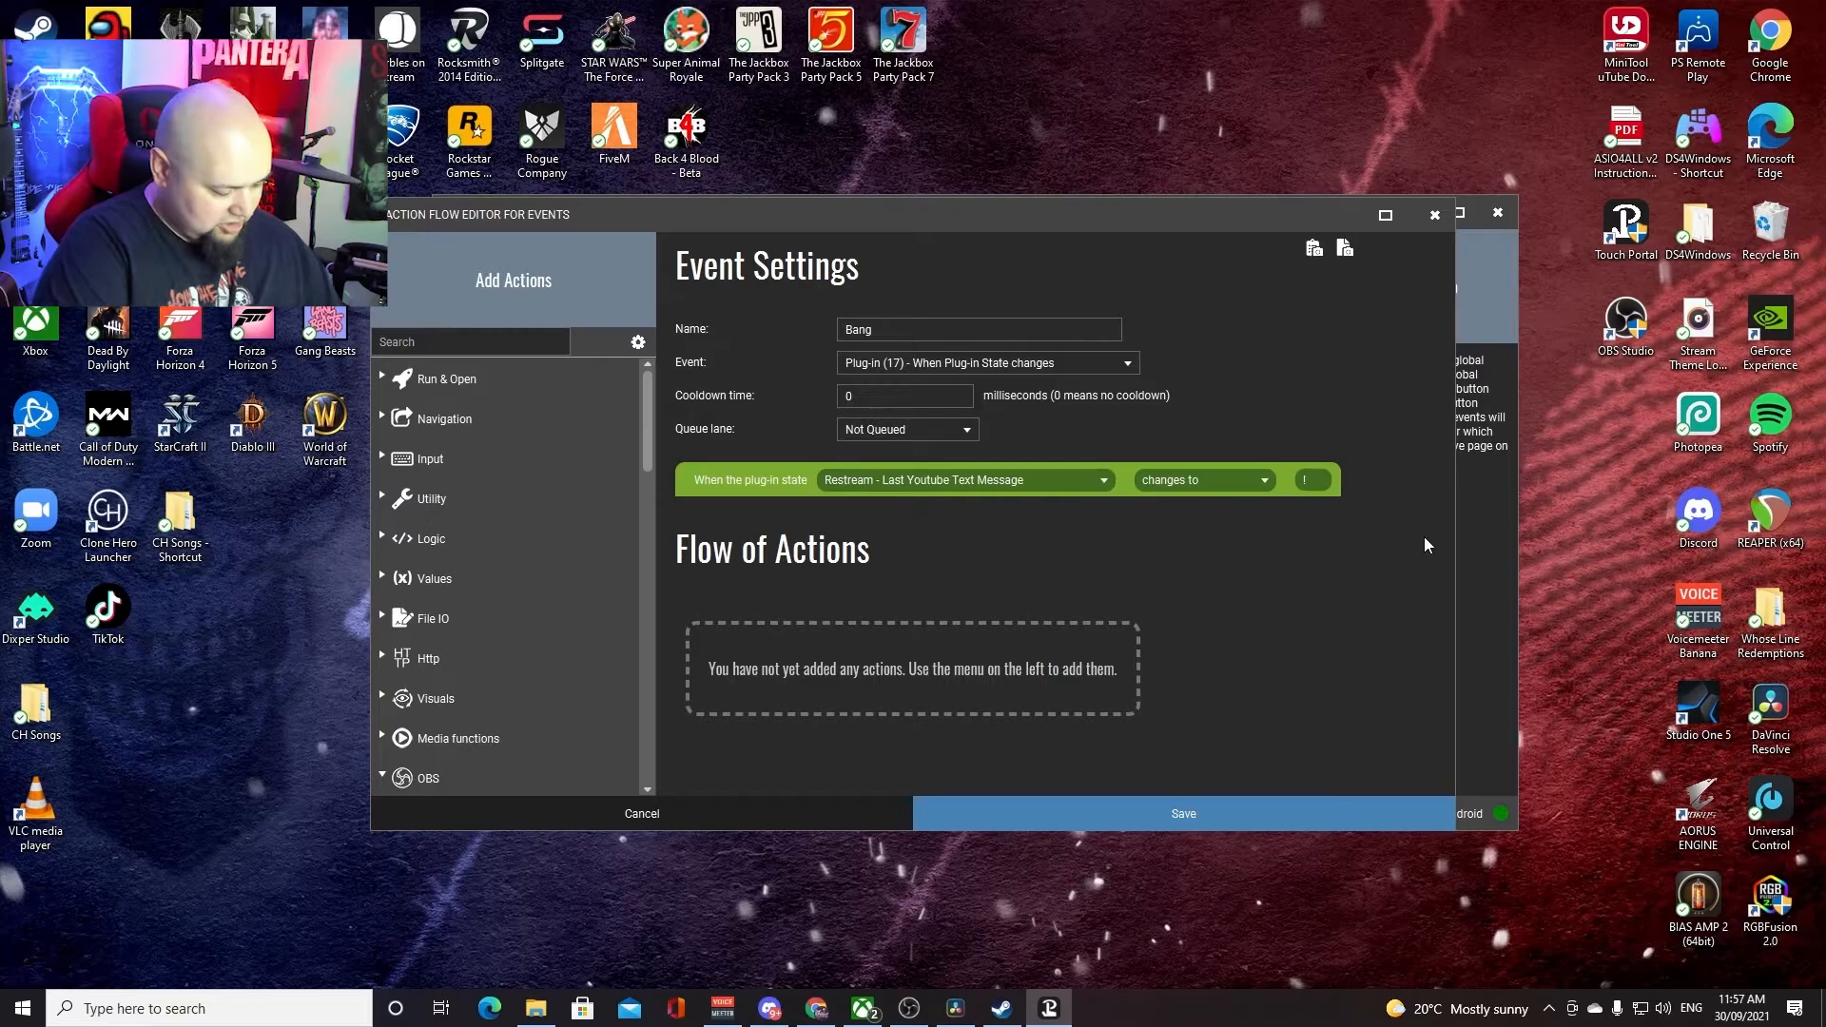
text(bang)
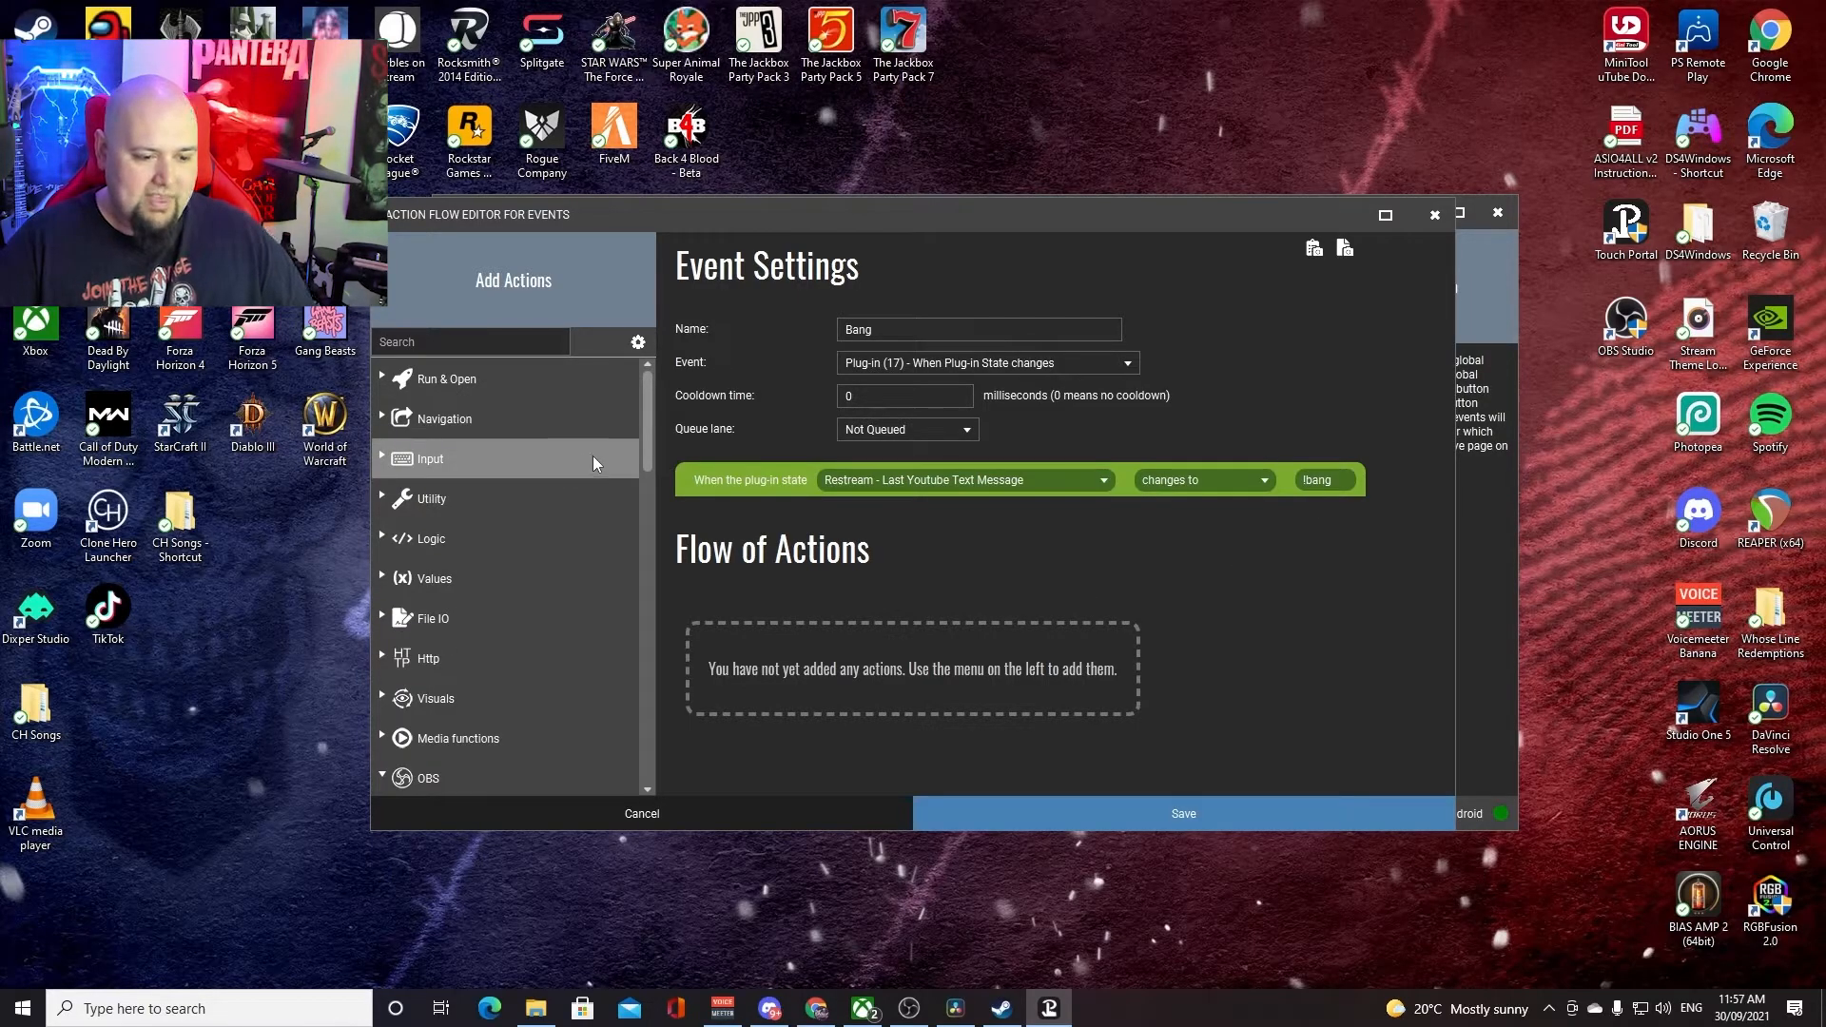
Add the OBS action Media Source Restart for the Explosion source to the Bang event's flow and save the event
drag(647, 447, 640, 670)
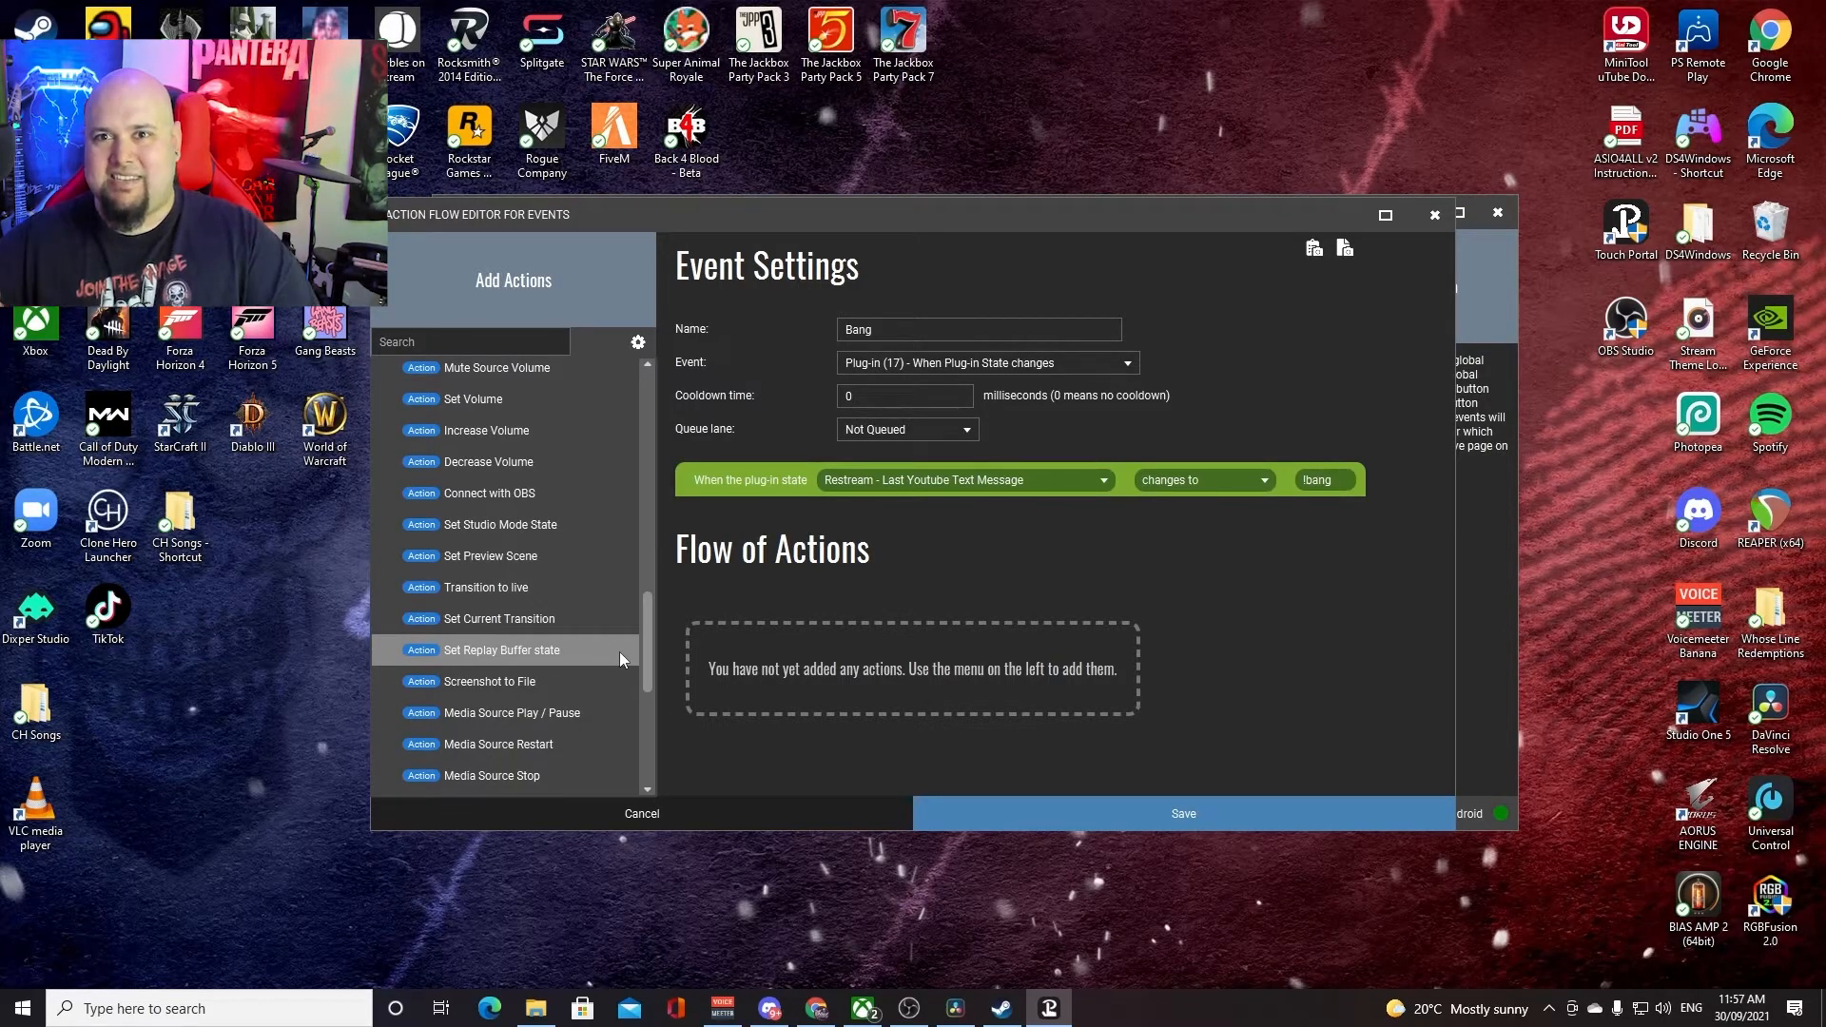
scroll(625, 511, up, 5)
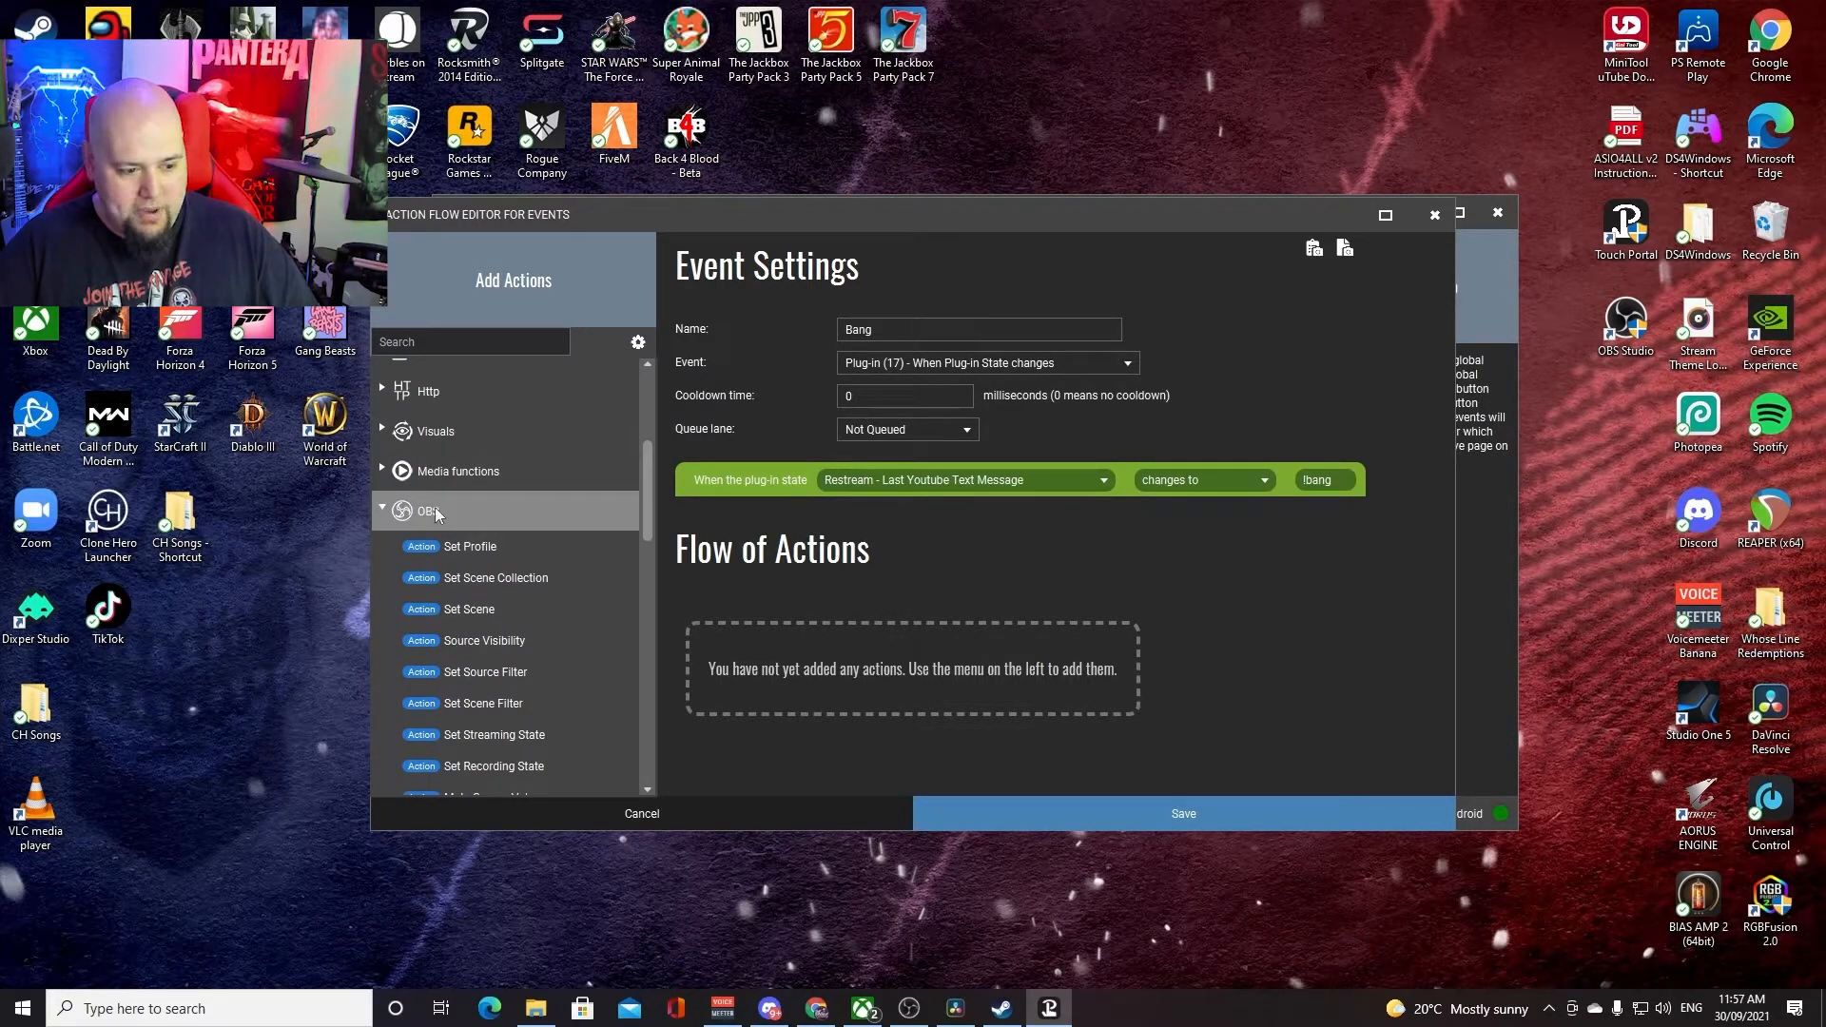
scroll(628, 608, down, 7)
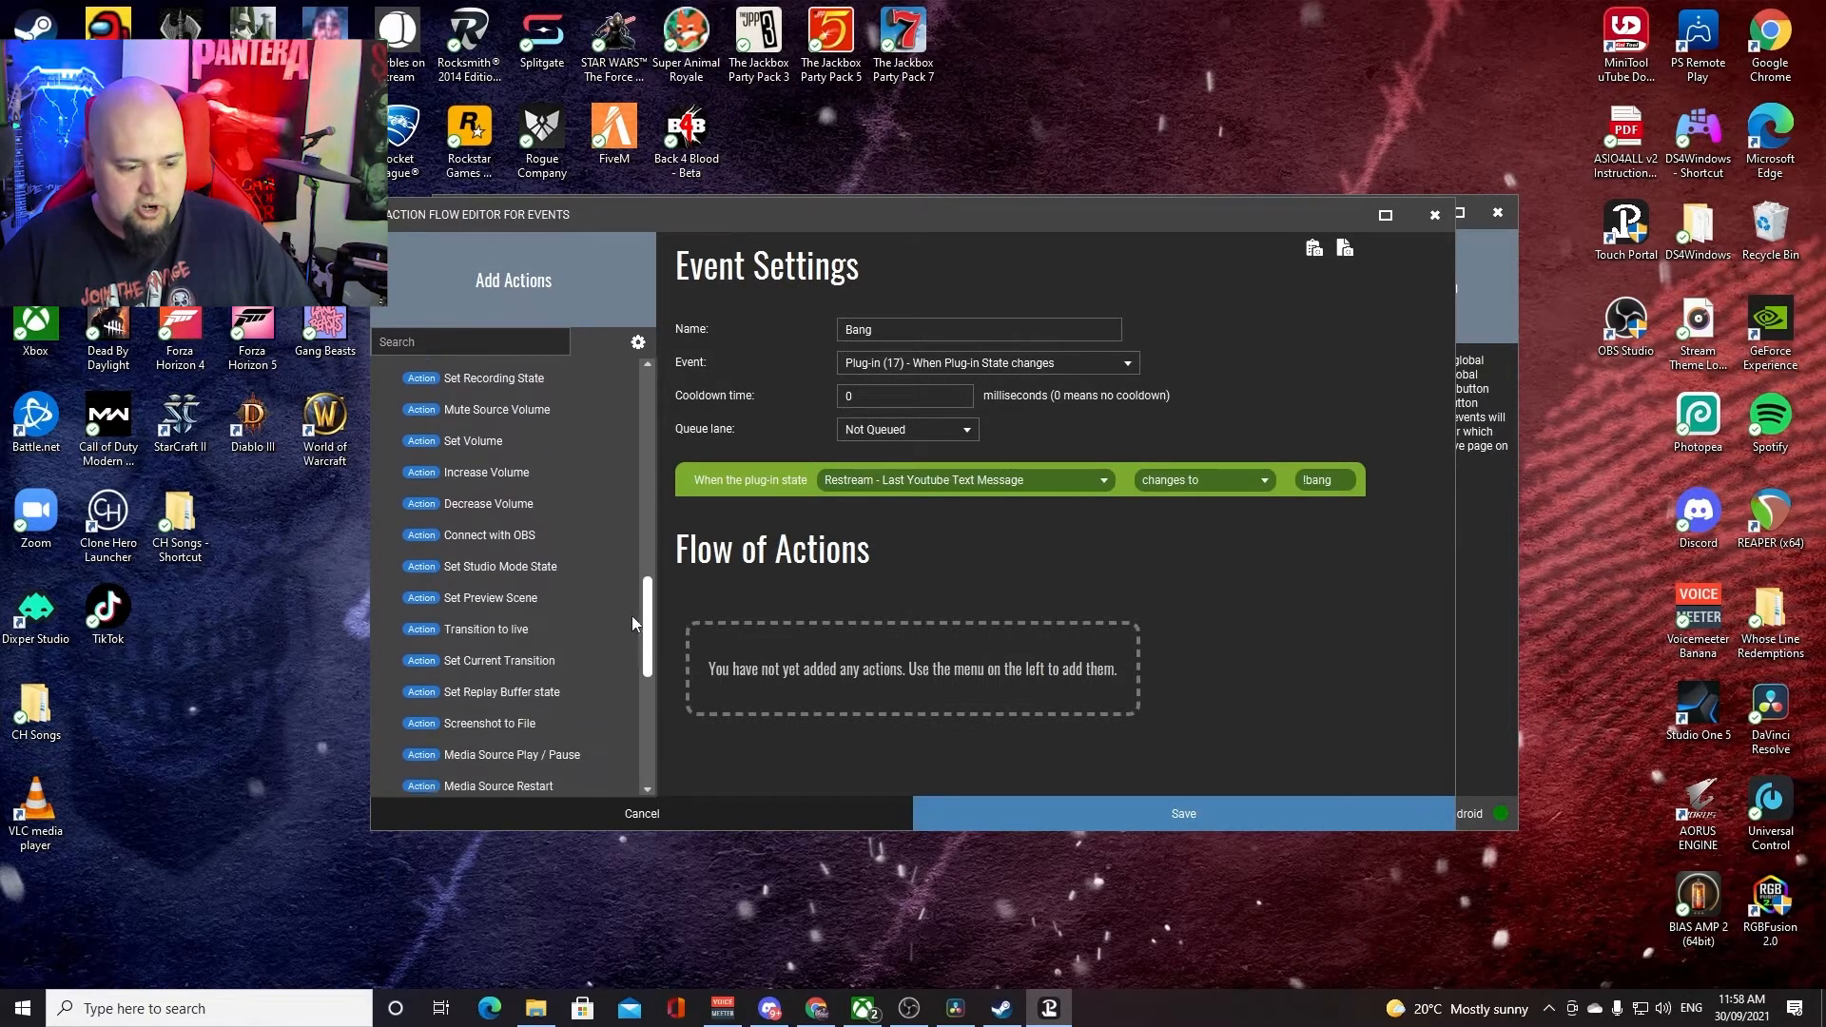
scroll(620, 681, down, 1)
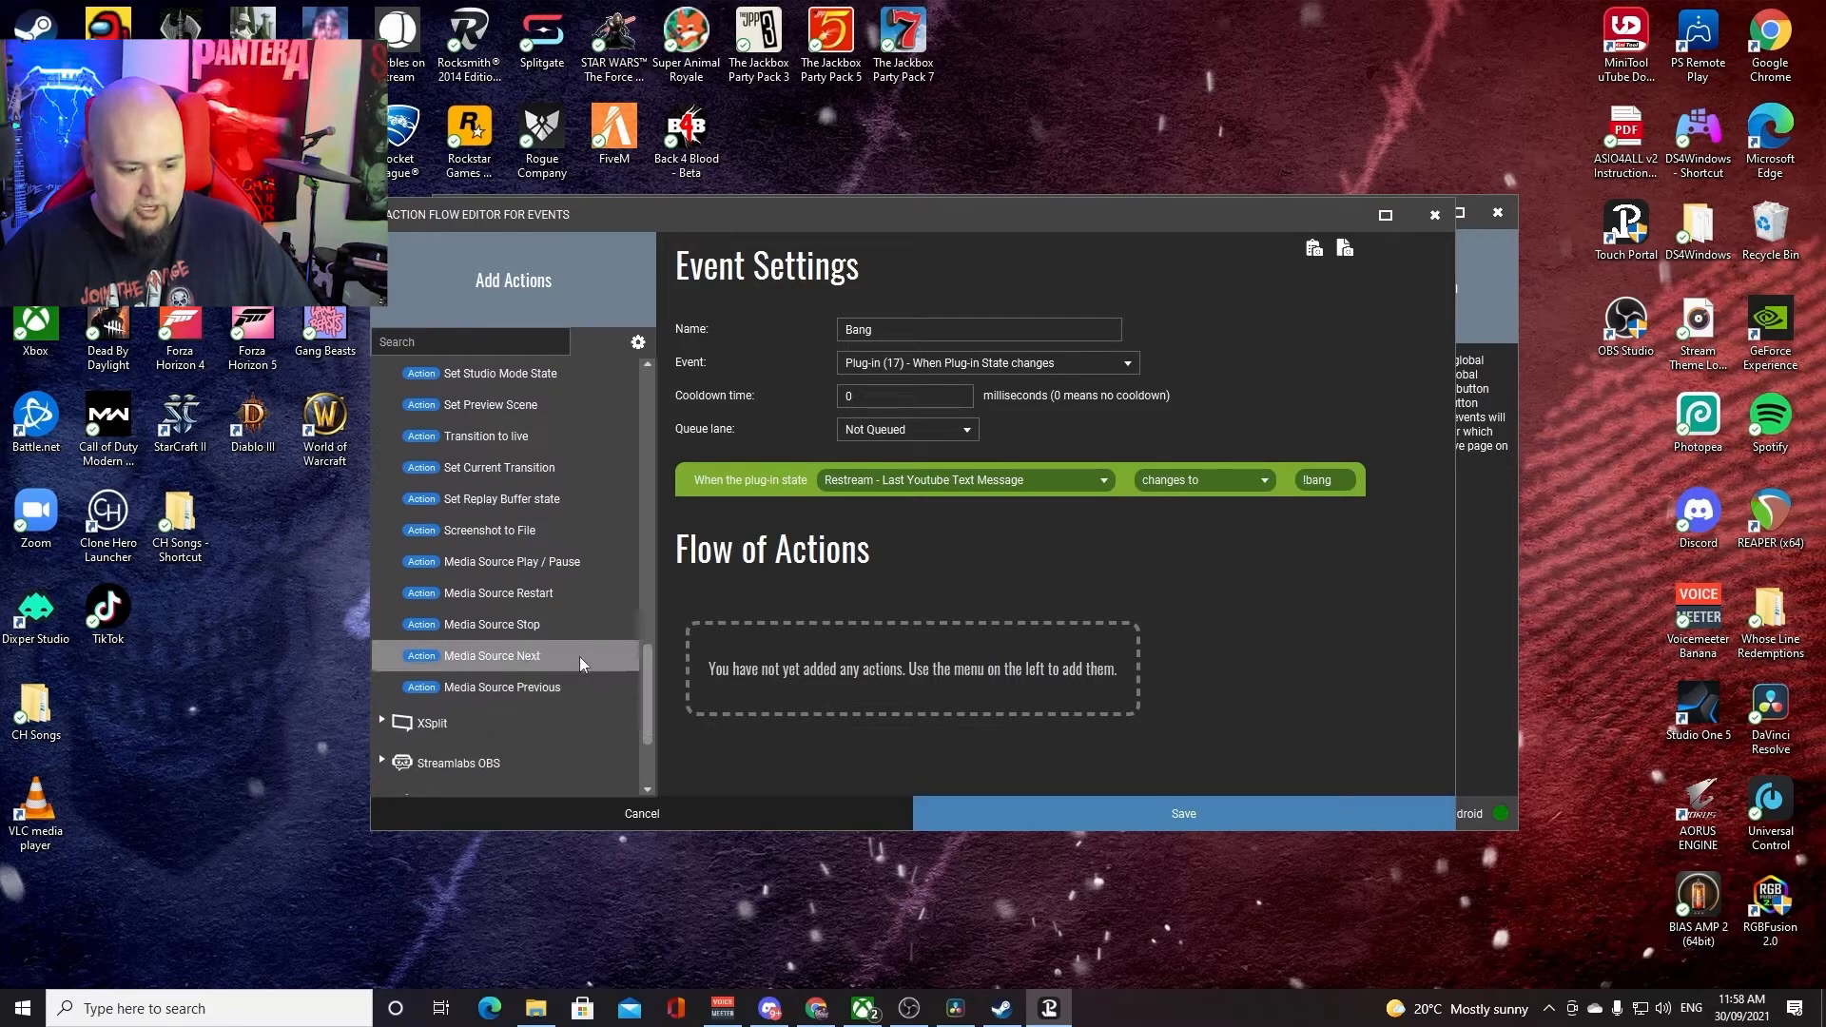
click(545, 592)
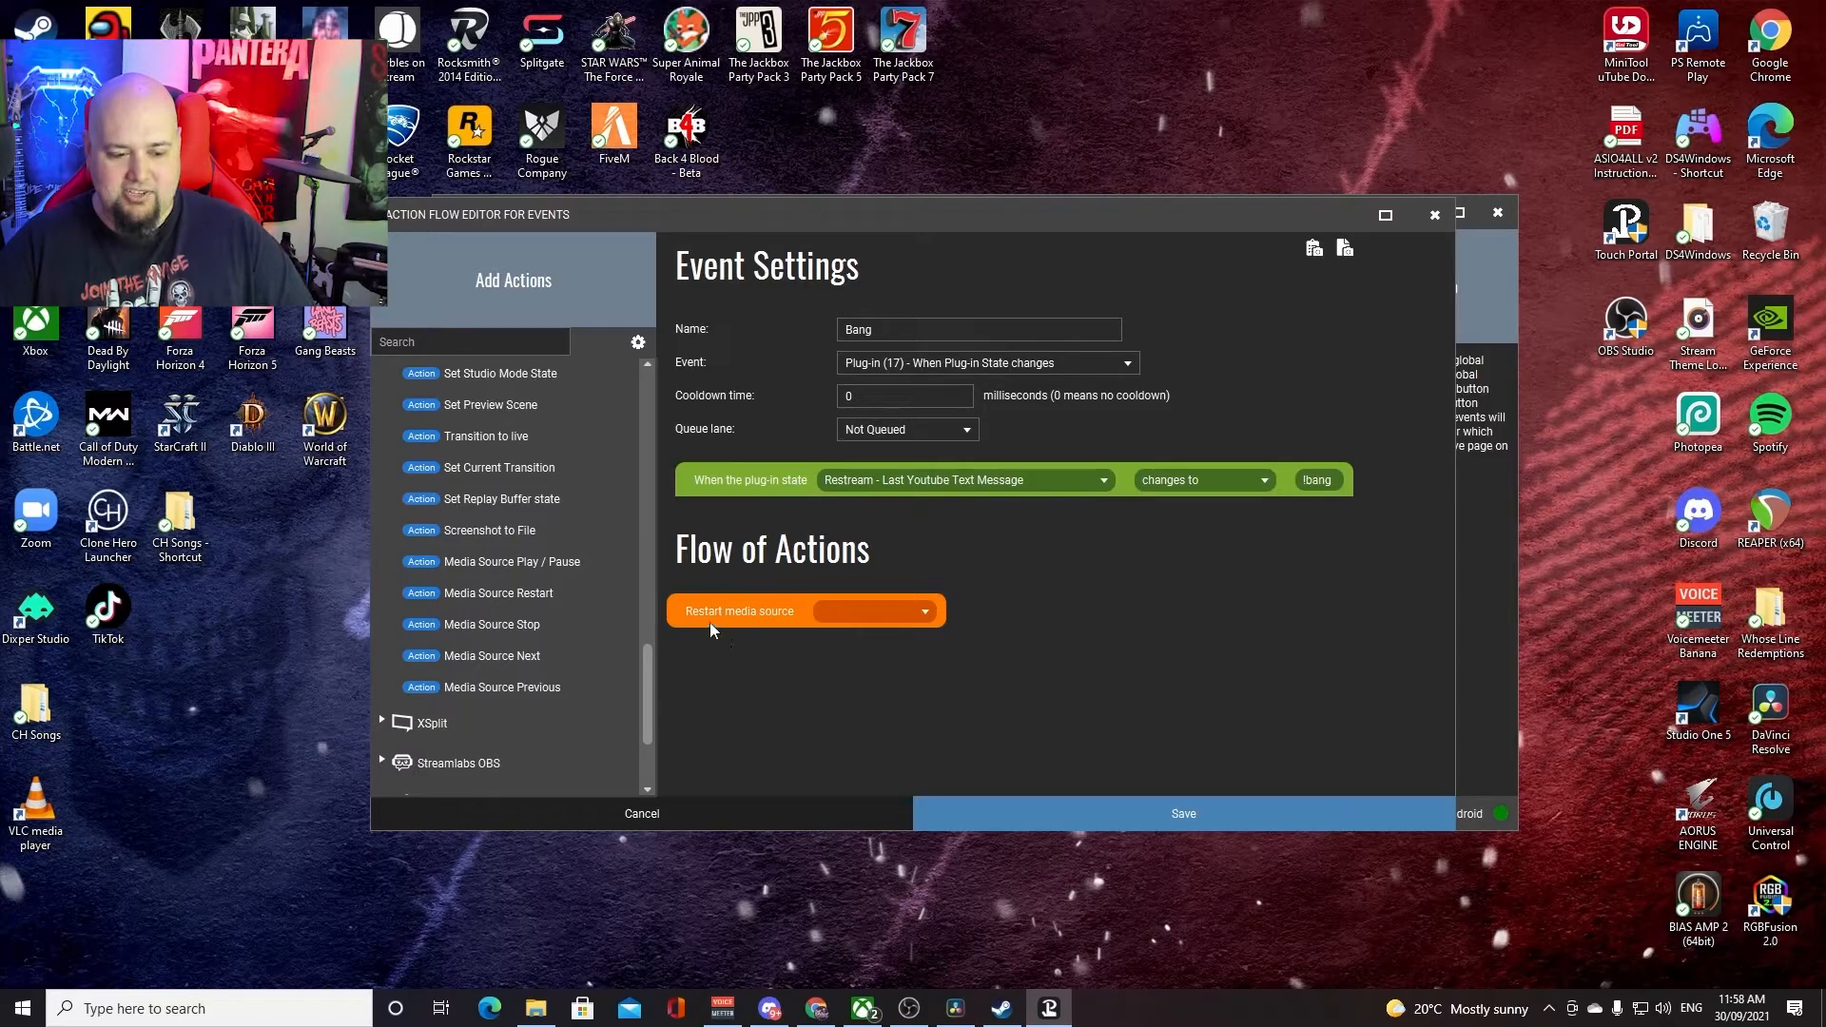
click(924, 612)
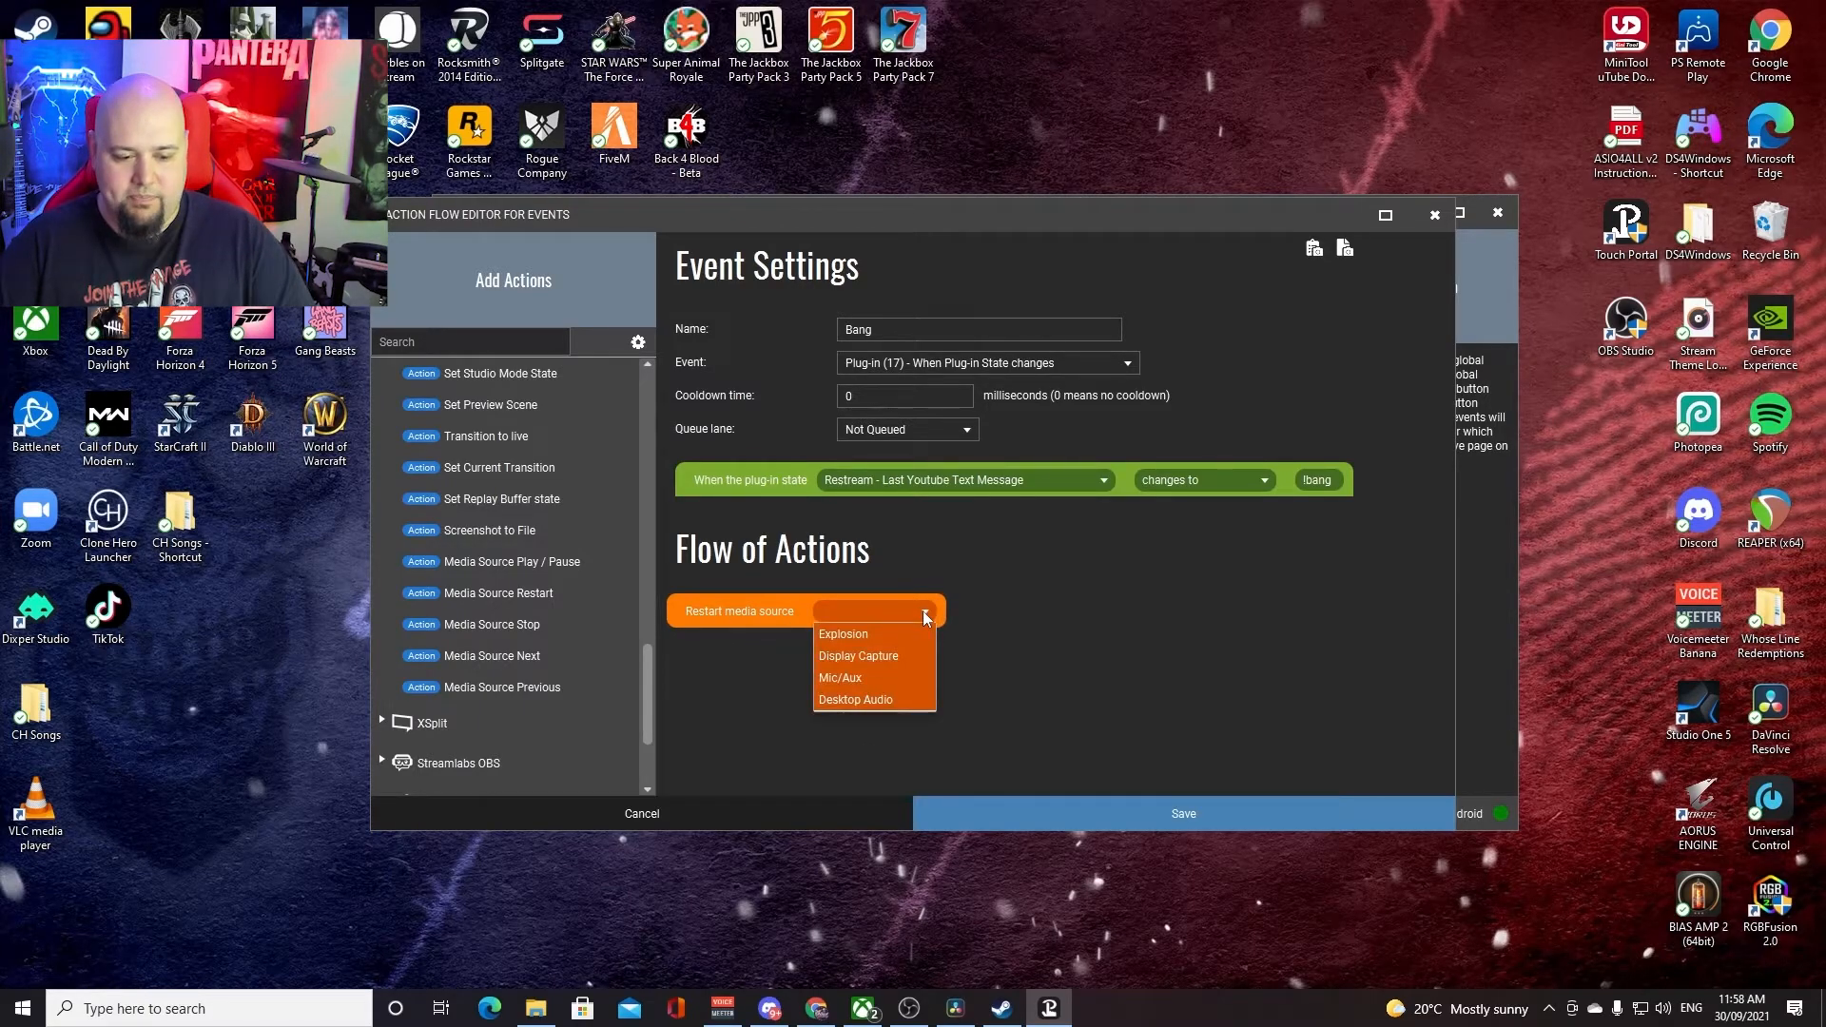
click(852, 636)
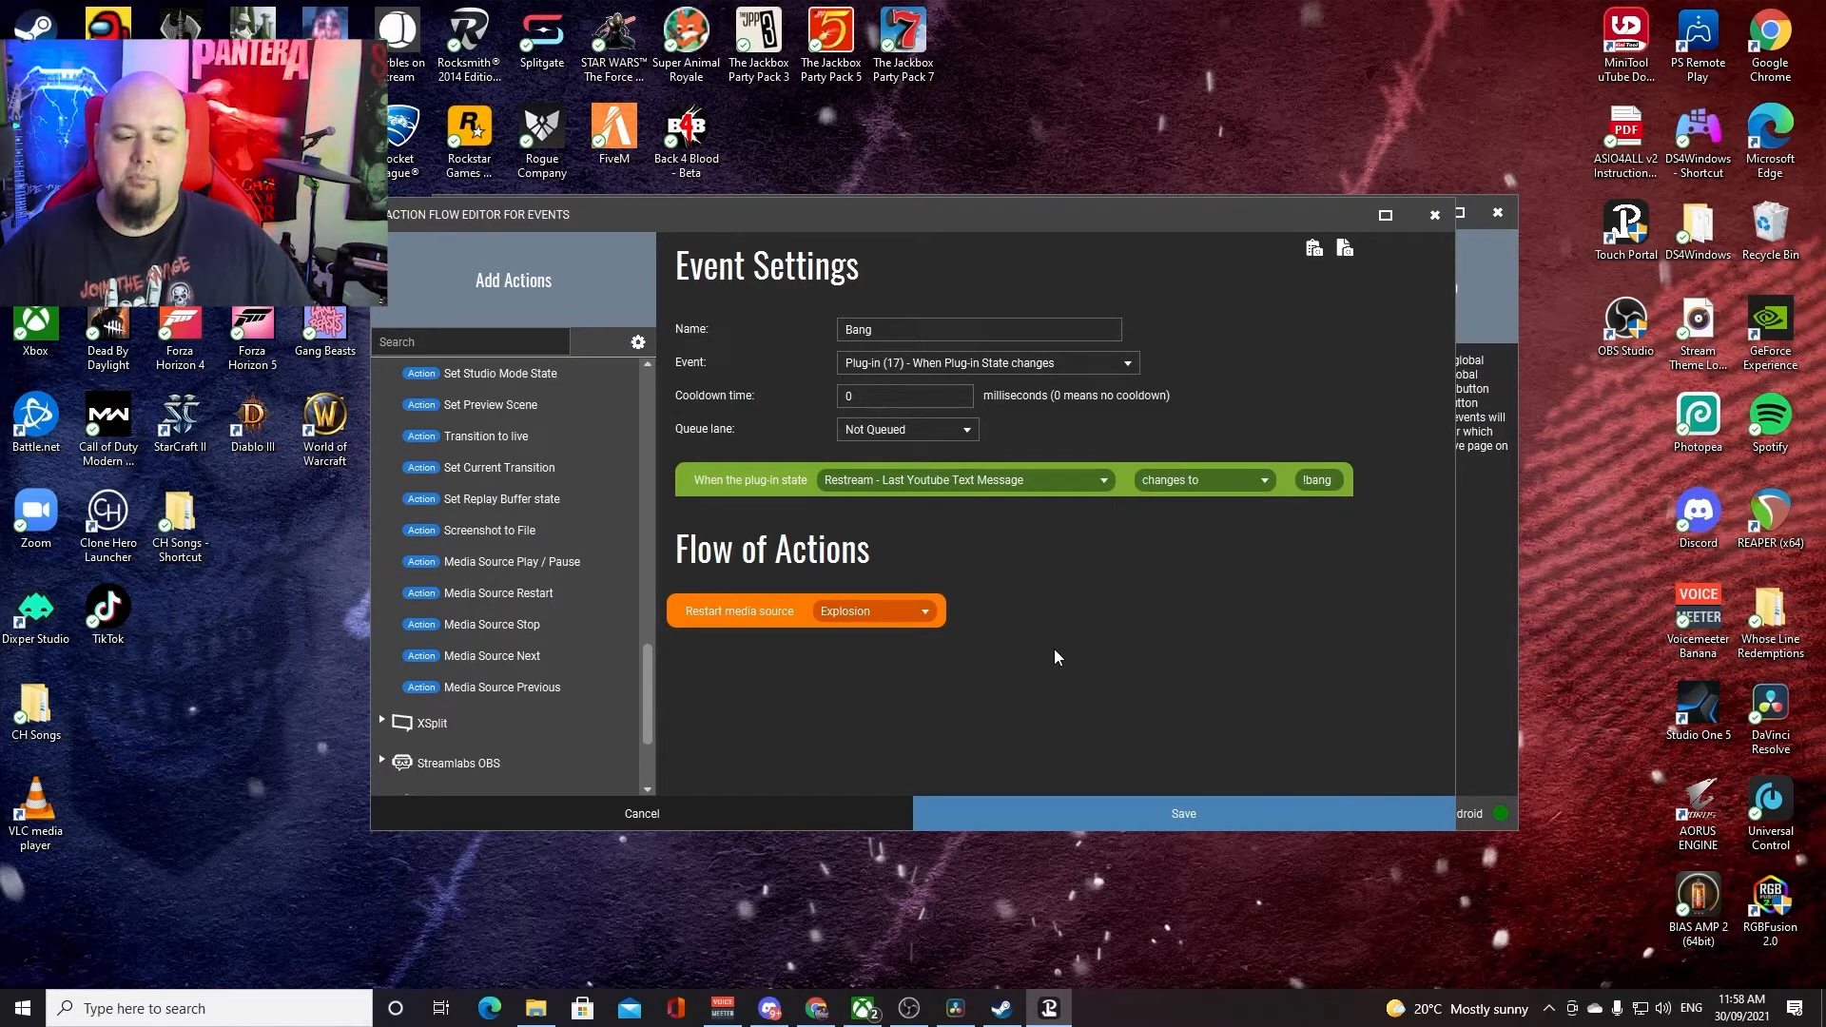
click(1141, 818)
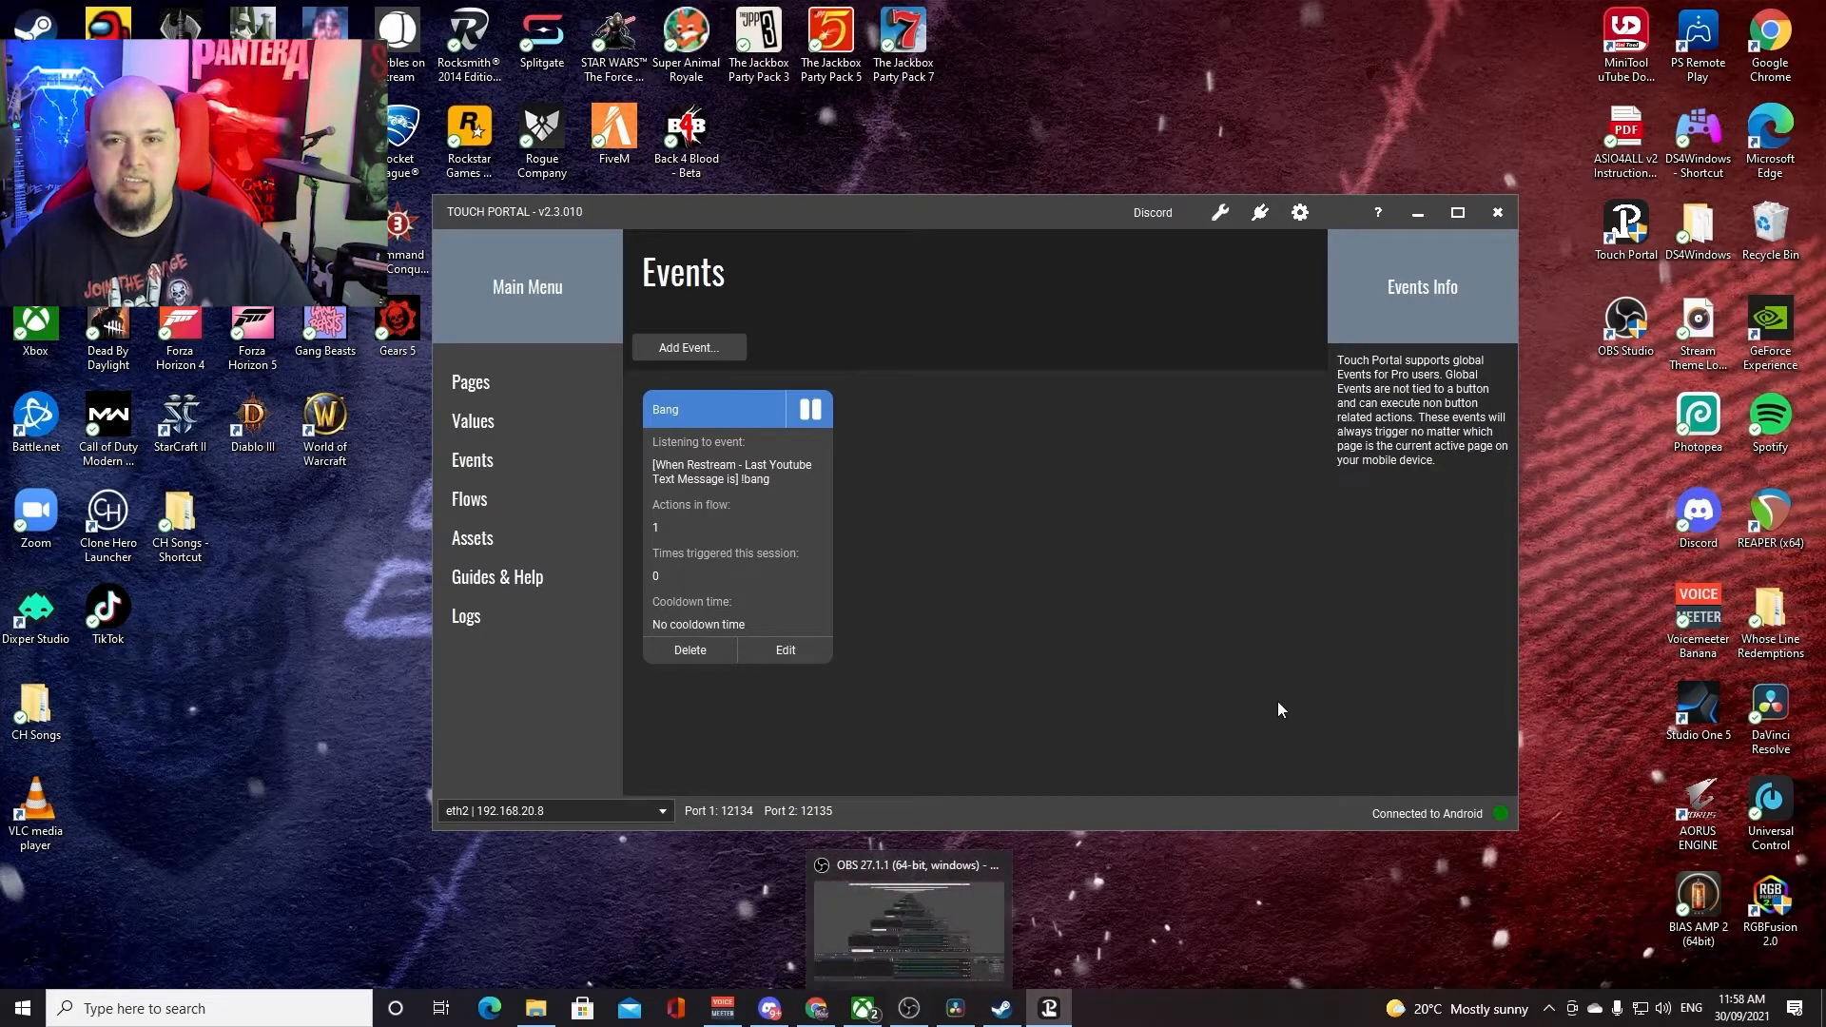
Switch to OBS Studio to view the scene named Scene
click(909, 1008)
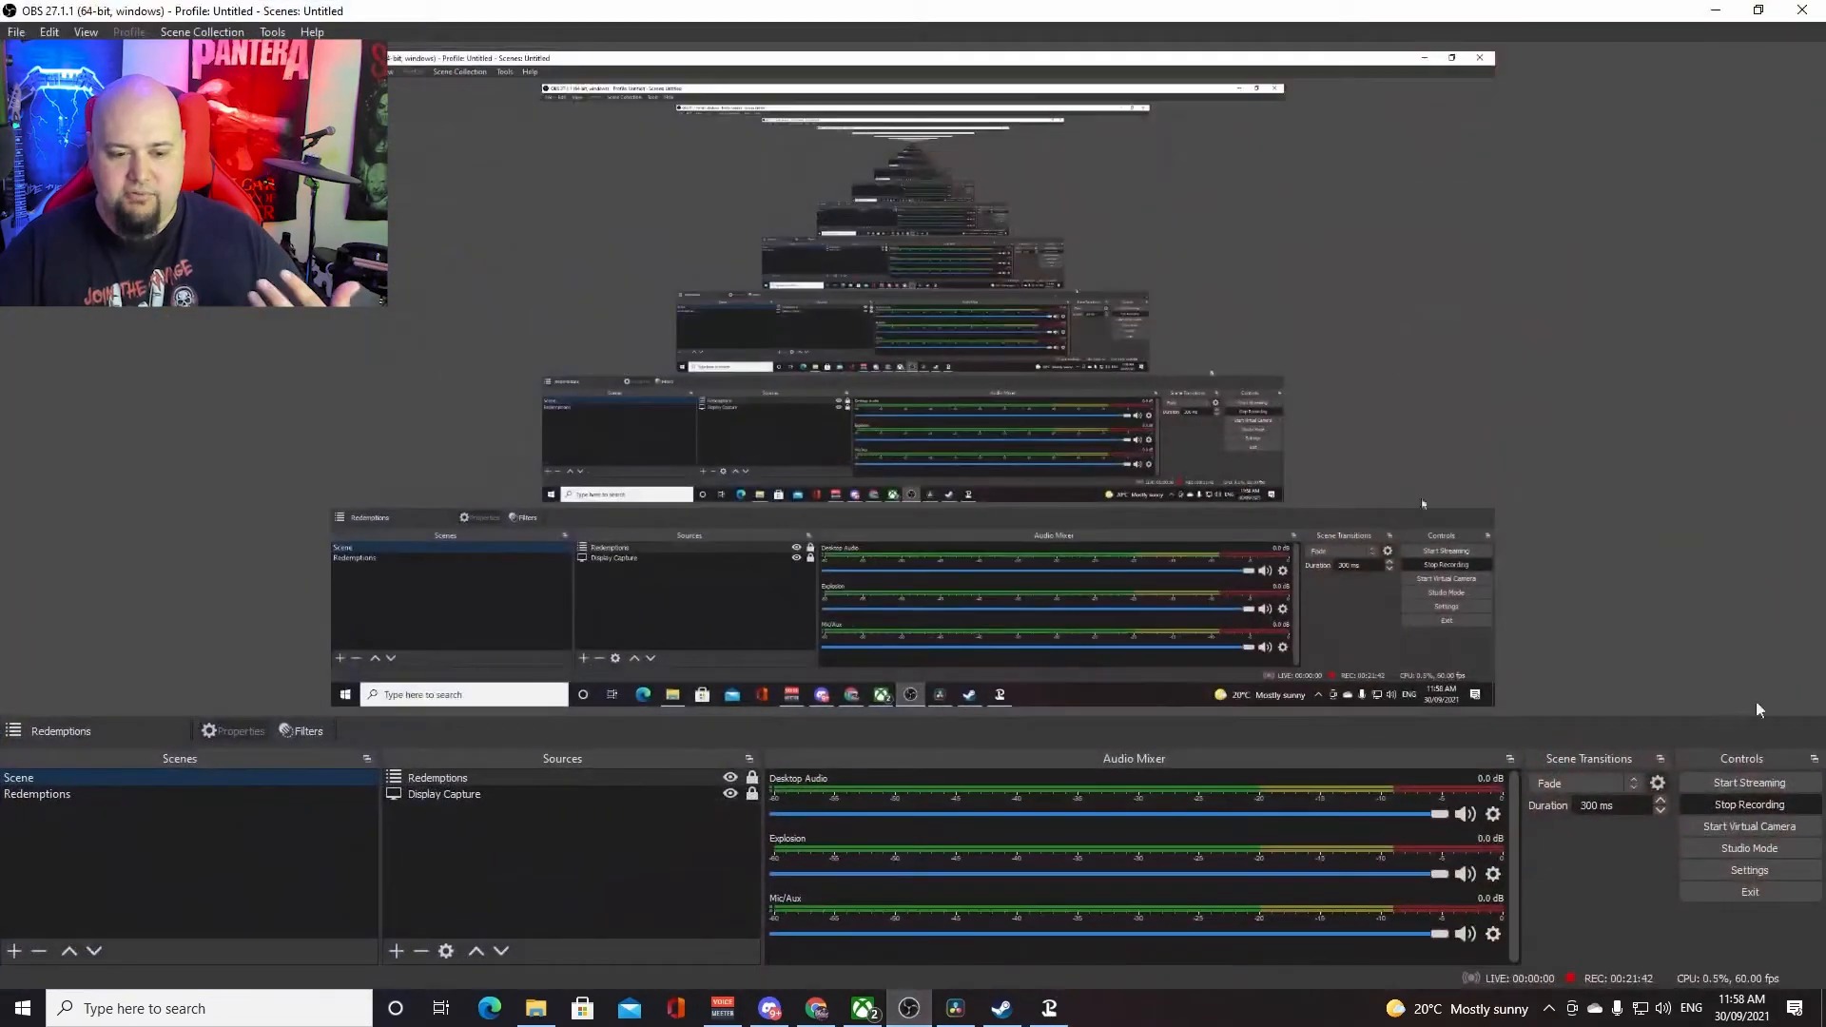